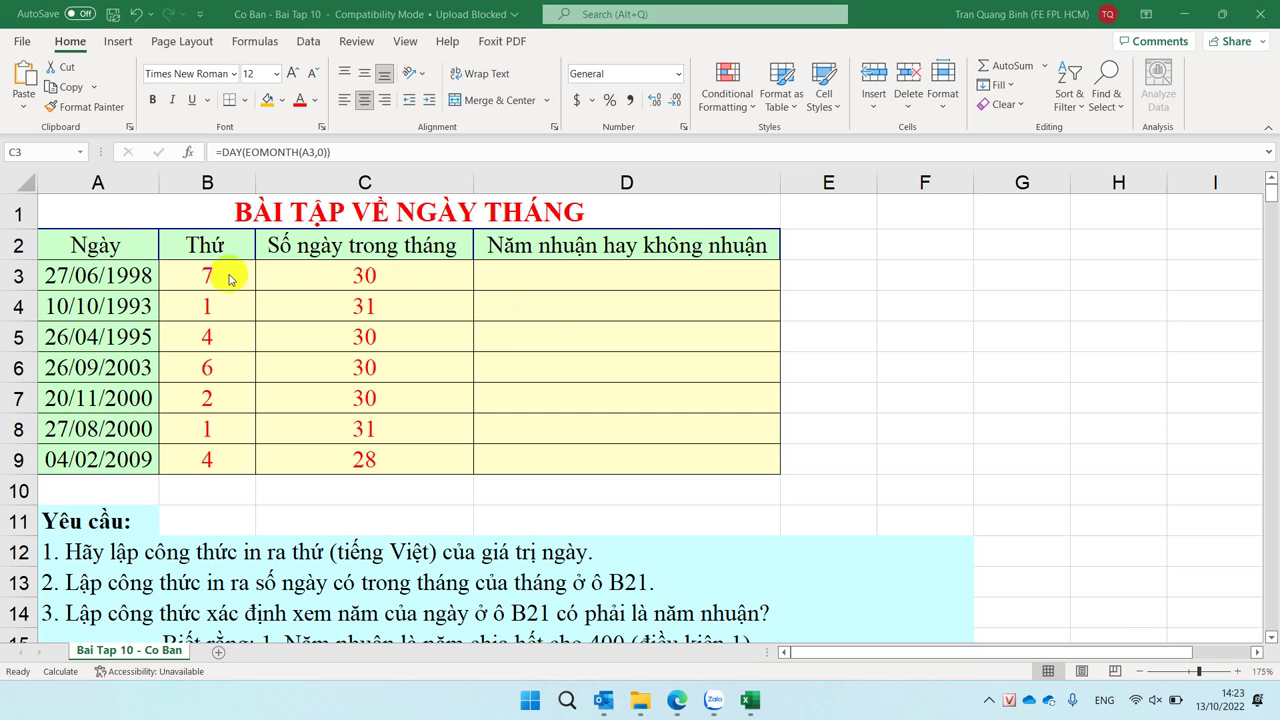
Clear B3:C9 and enter =WEEKDAY(A3) in B3, which returns 7.
{"action": "mouse_move", "coordinate": [218, 275]}
{"action": "left_mouse_down"}
{"action": "mouse_move", "coordinate": [360, 426]}
{"action": "mouse_move", "coordinate": [367, 468]}
{"action": "left_mouse_up"}
{"action": "key", "text": "Delete"}
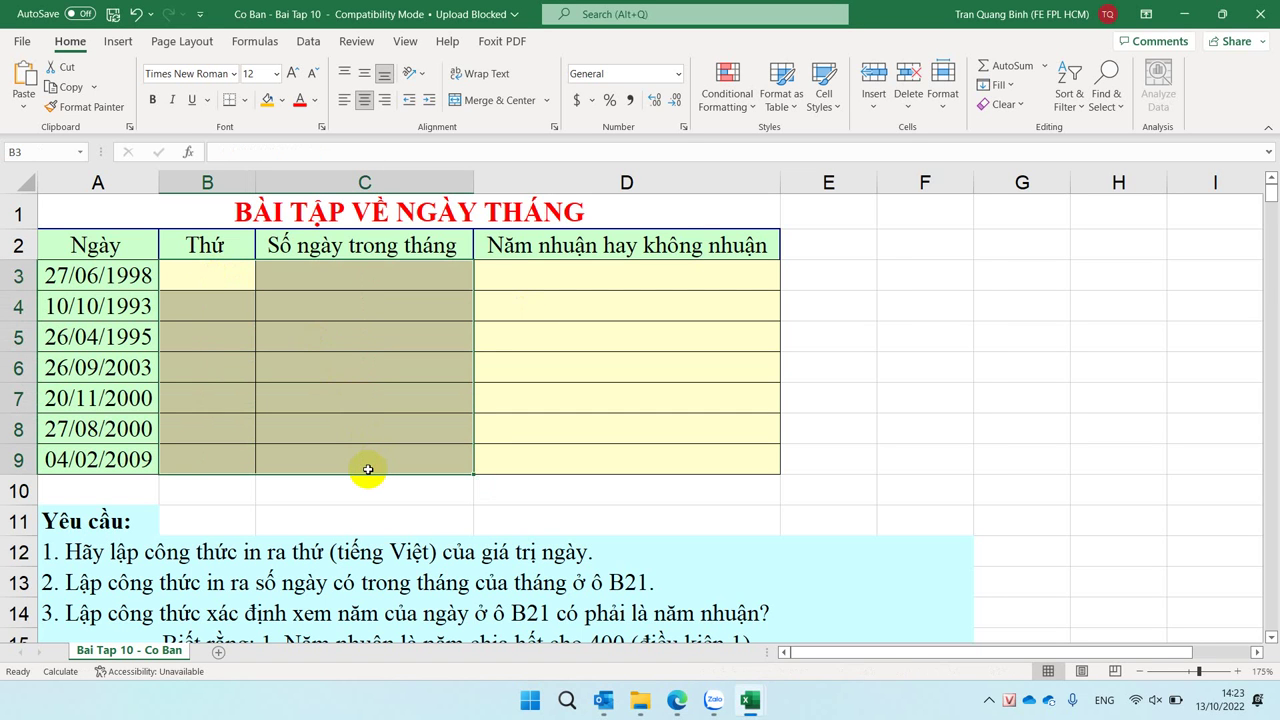
{"action": "left_click", "coordinate": [202, 271]}
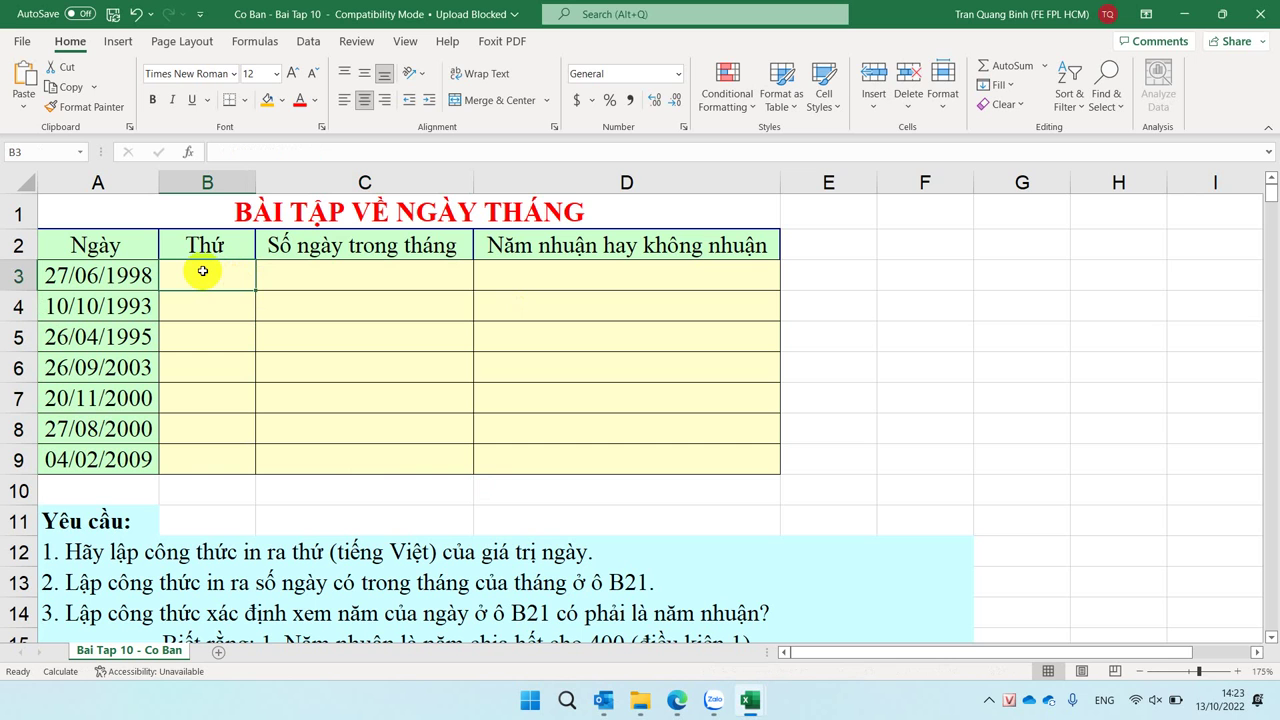
{"action": "type", "text": "="}
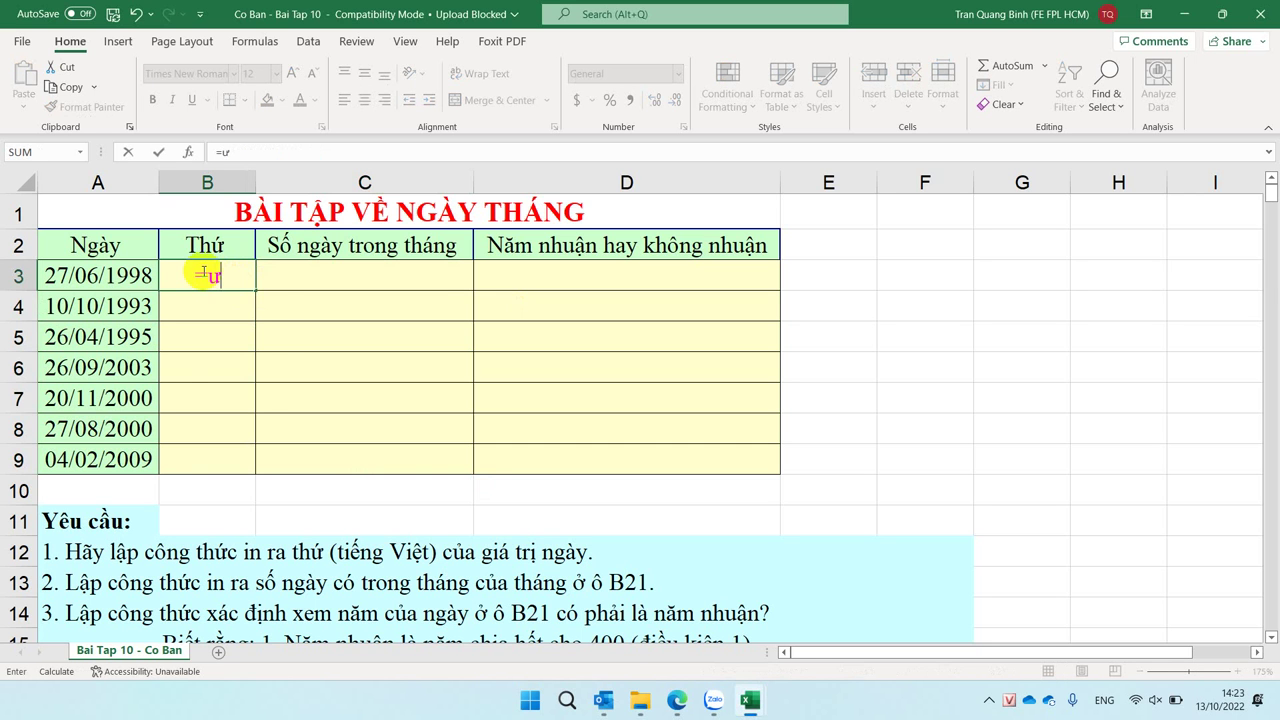
{"action": "type", "text": "w"}
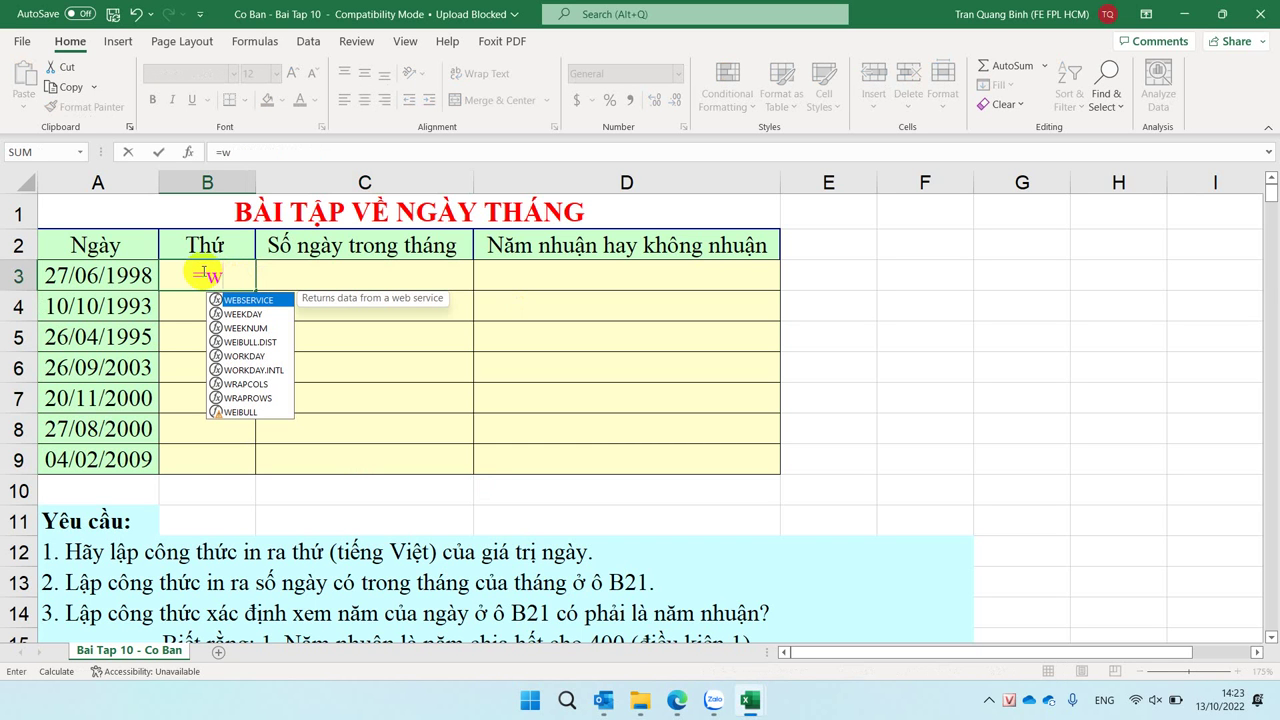
{"action": "key", "text": "Down"}
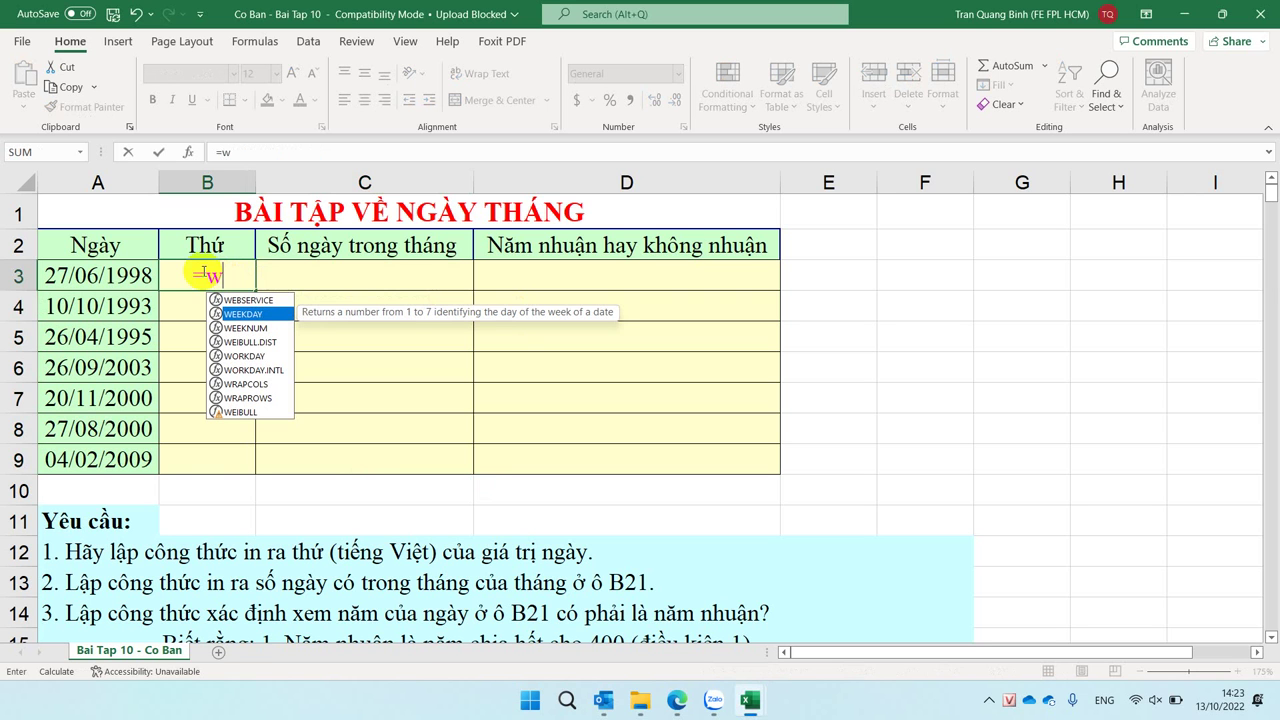
{"action": "key", "text": "Up"}
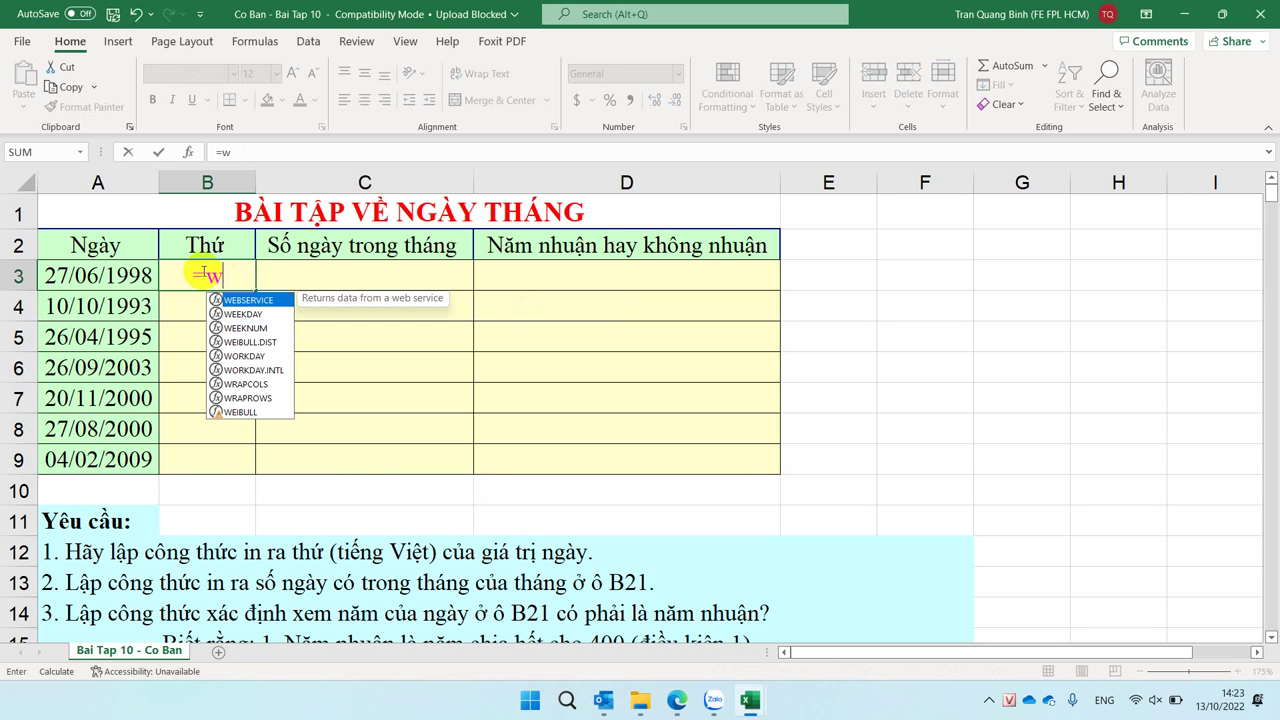
{"action": "key", "text": "Down"}
{"action": "key", "text": "Down"}
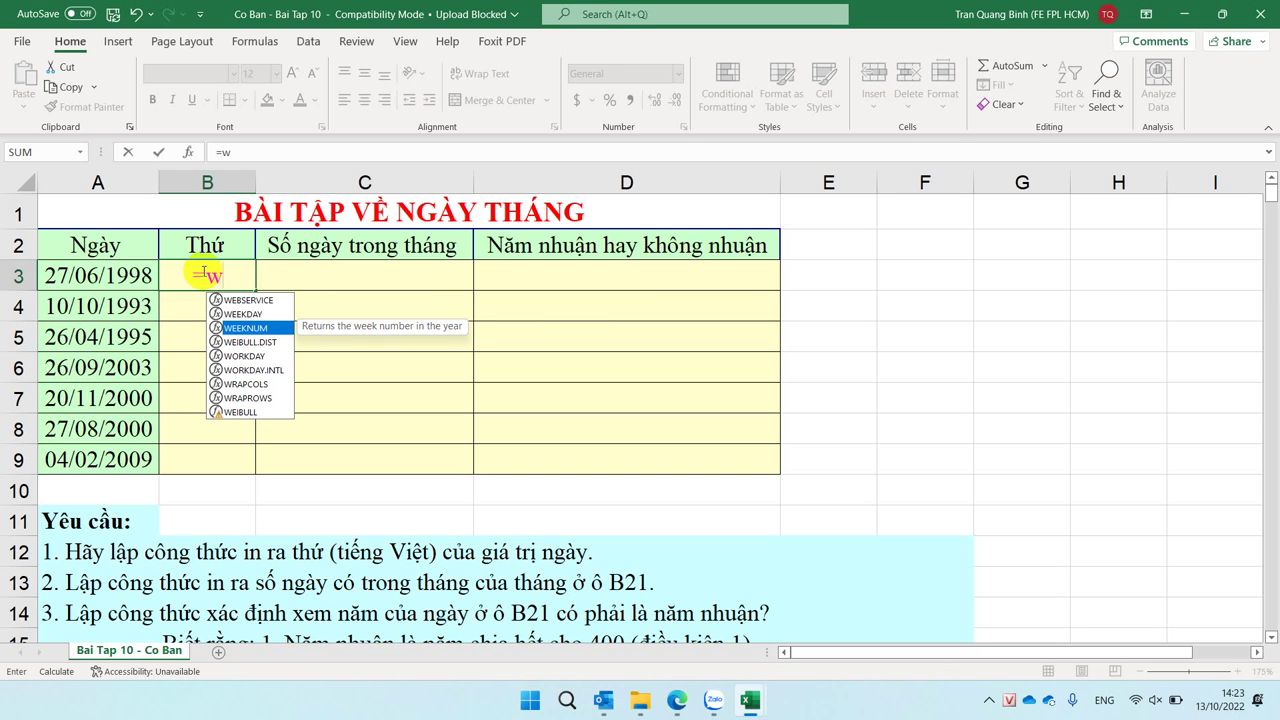
{"action": "key", "text": "Up"}
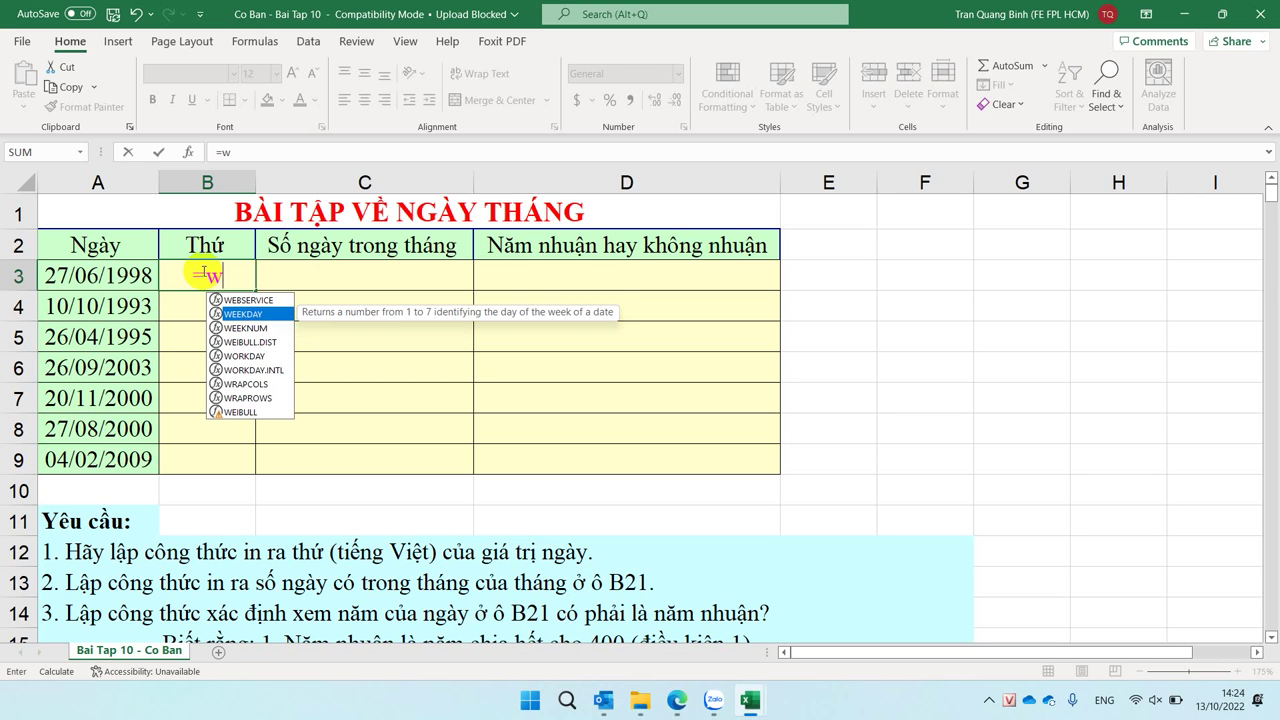
{"action": "key", "text": "Tab"}
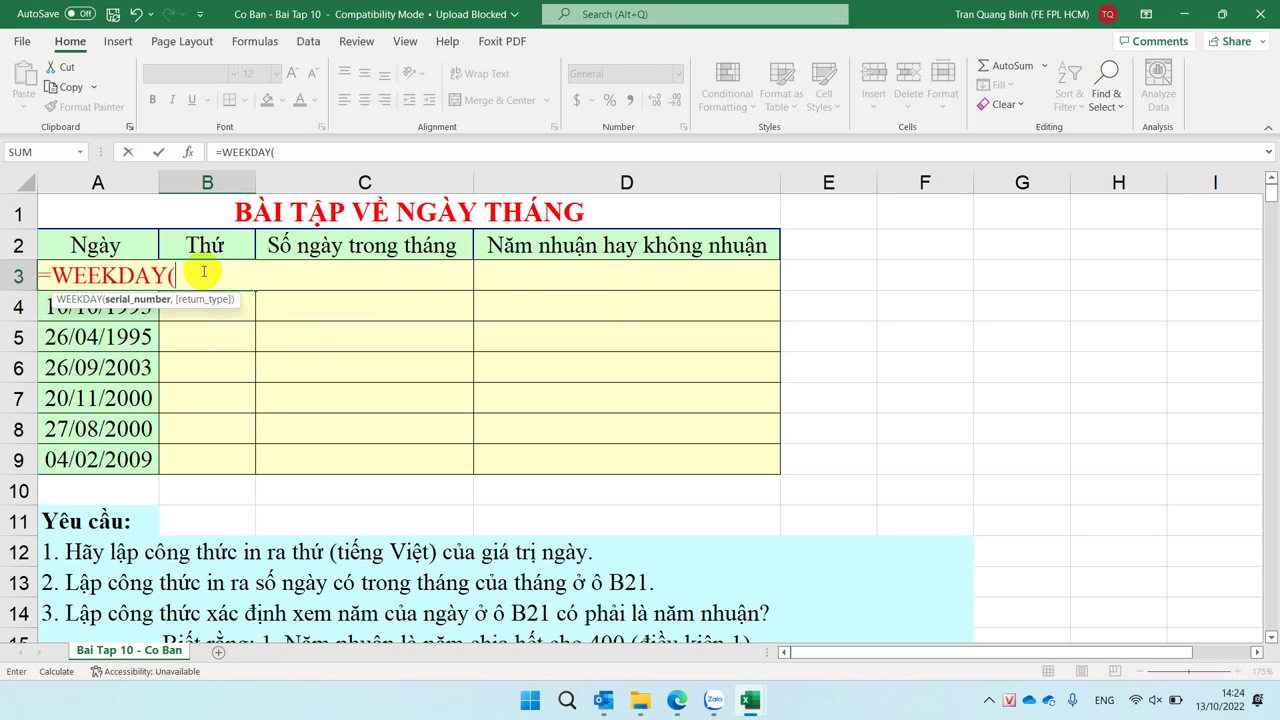
{"action": "key", "text": "Left"}
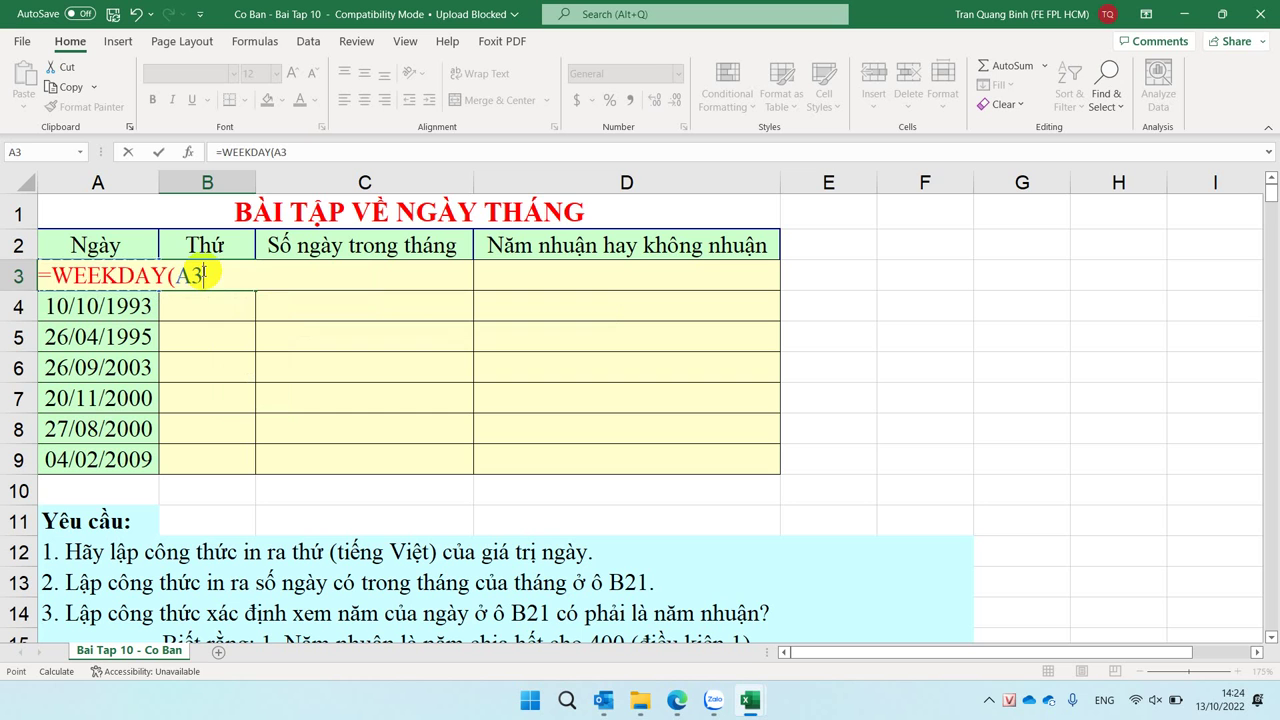
{"action": "key", "text": "Return"}
Copy B3's WEEKDAY formula down to B9, giving 7, 1, 4, 6, 2, 1, 4.
{"action": "left_click", "coordinate": [189, 275]}
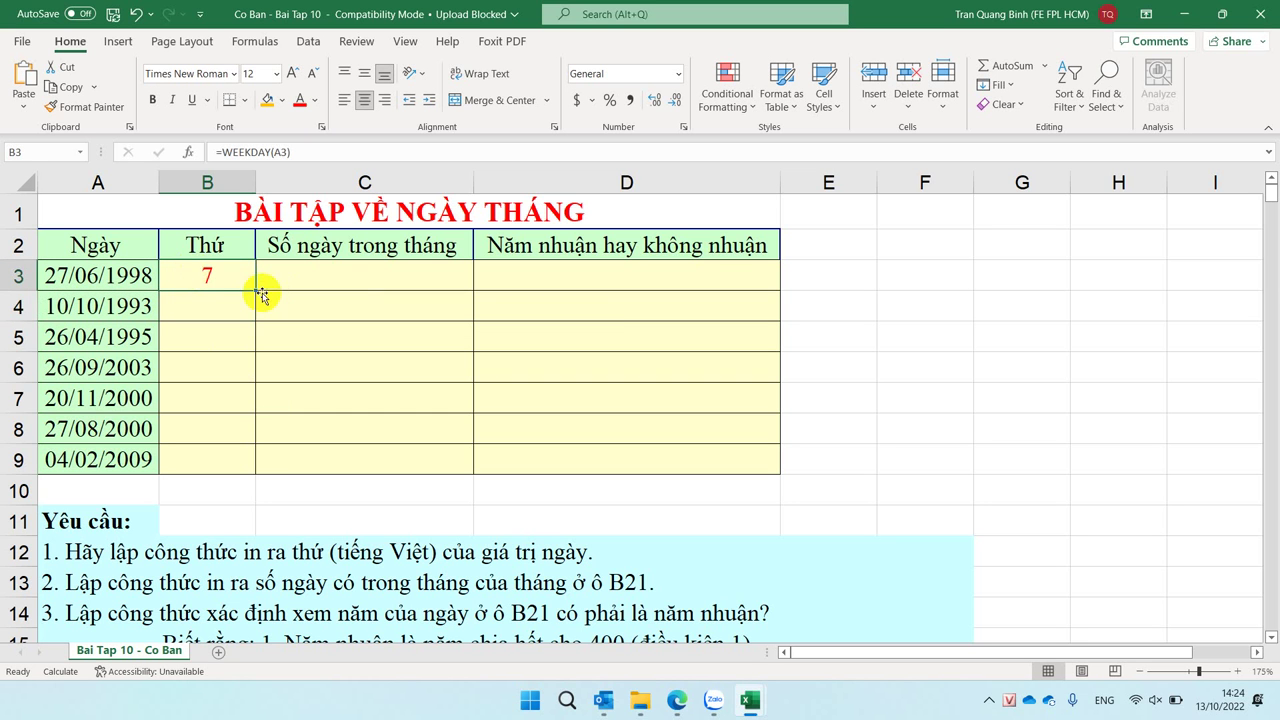
{"action": "double_click", "coordinate": [256, 290]}
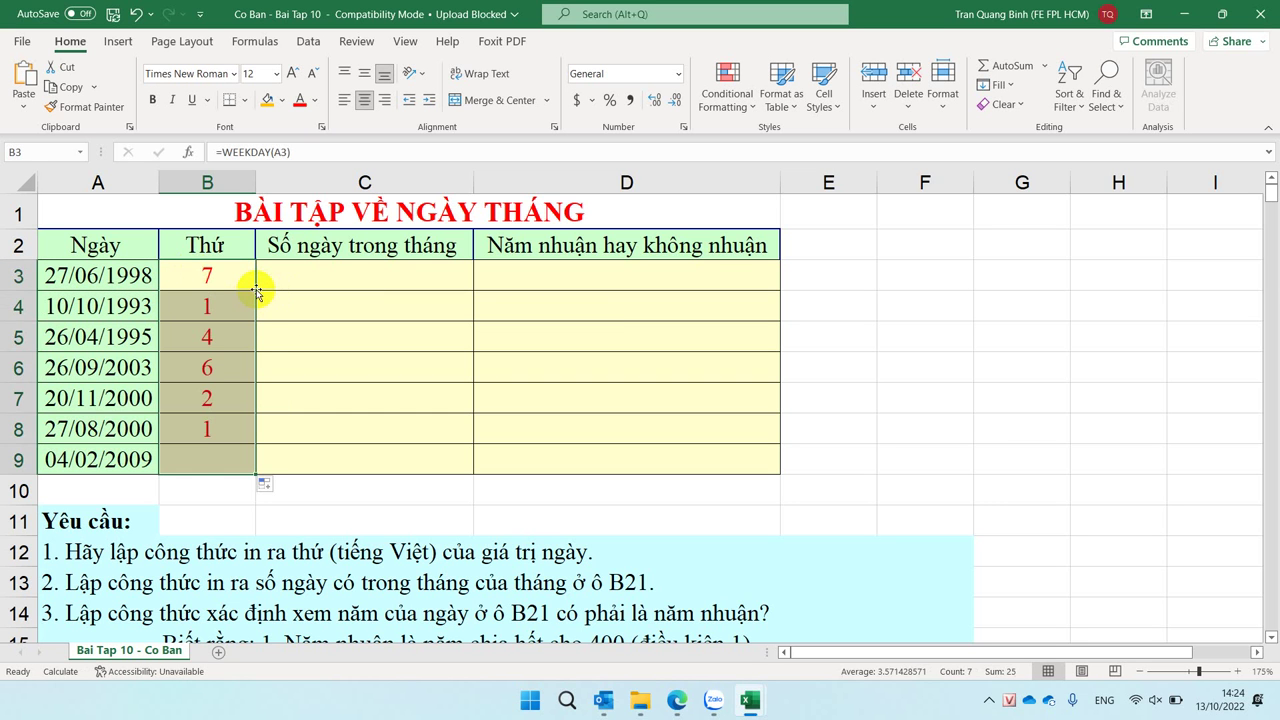
{"action": "left_click", "coordinate": [181, 430]}
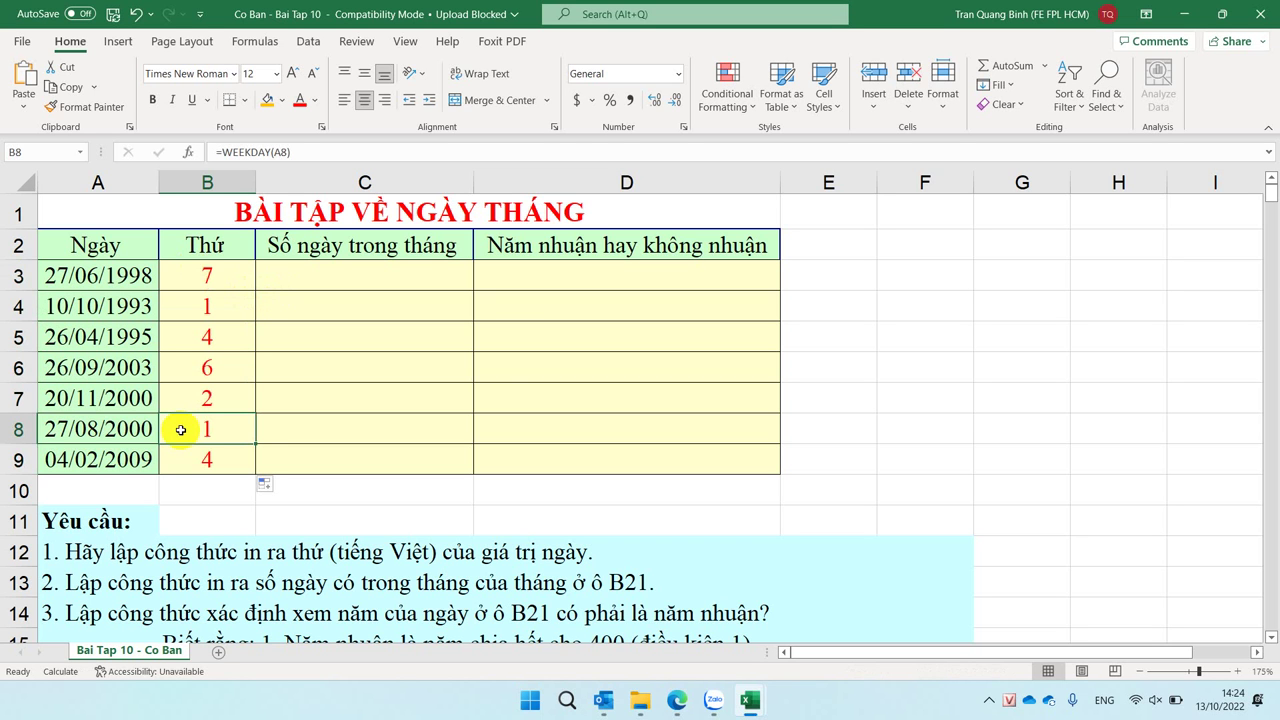
{"action": "left_click", "coordinate": [211, 273]}
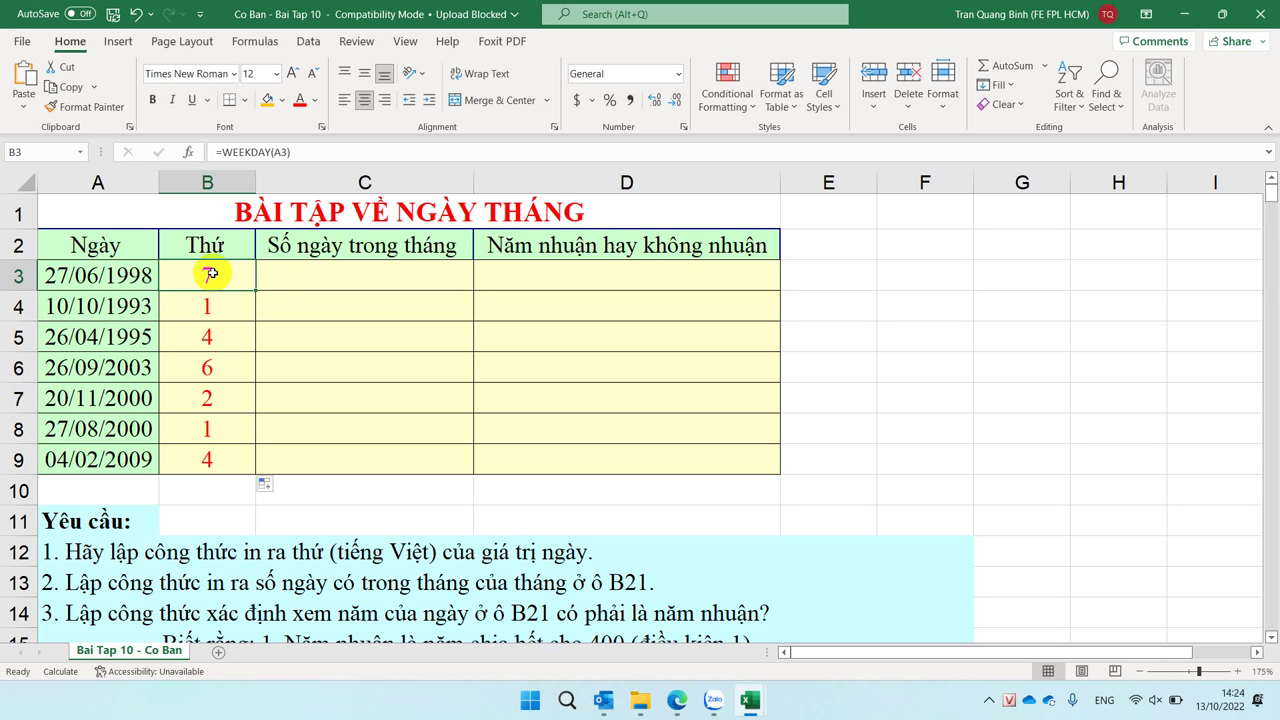
Inspect the dates in A3, A4 and A5 before writing C3's formula.
{"action": "left_click", "coordinate": [292, 276]}
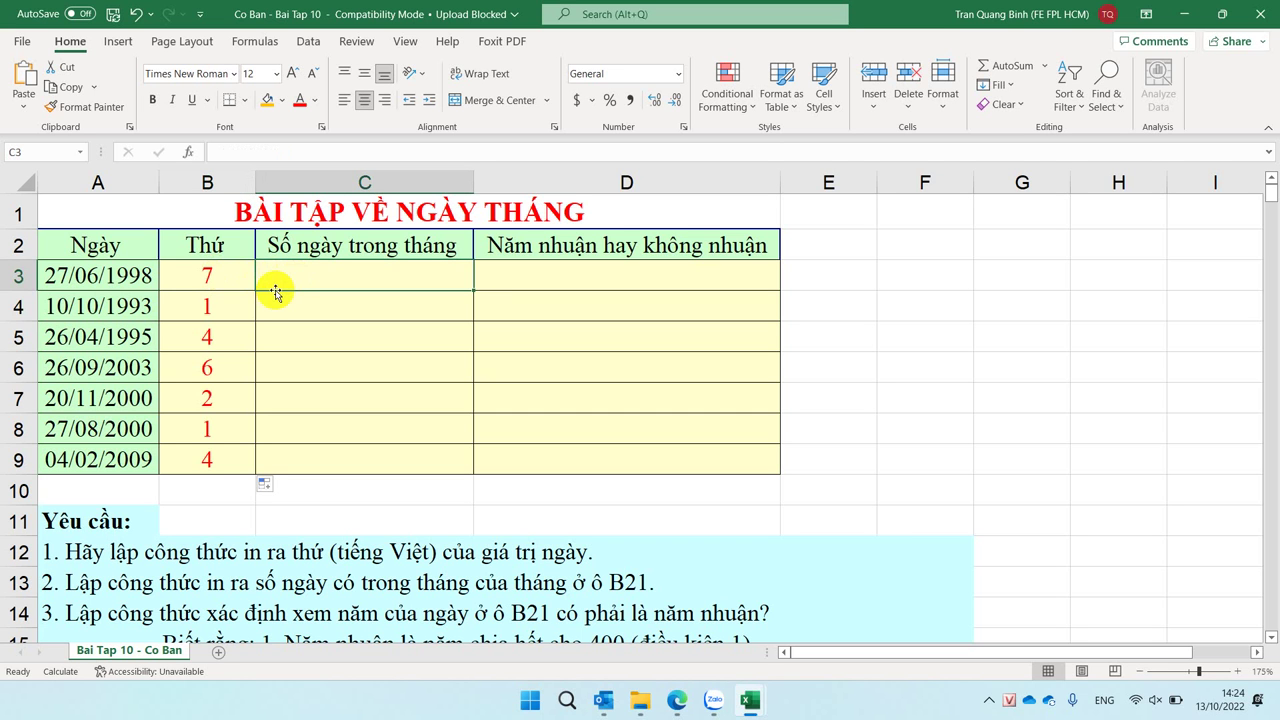
{"action": "left_click", "coordinate": [95, 277]}
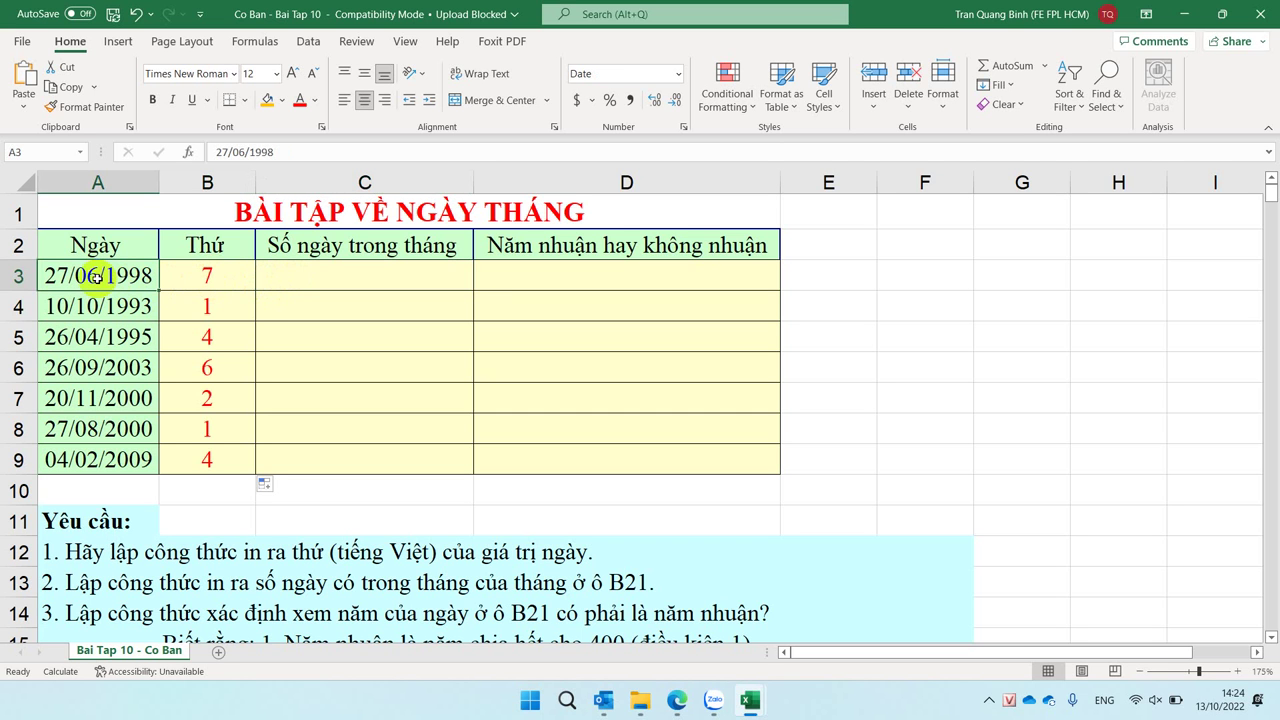
{"action": "left_click", "coordinate": [88, 307]}
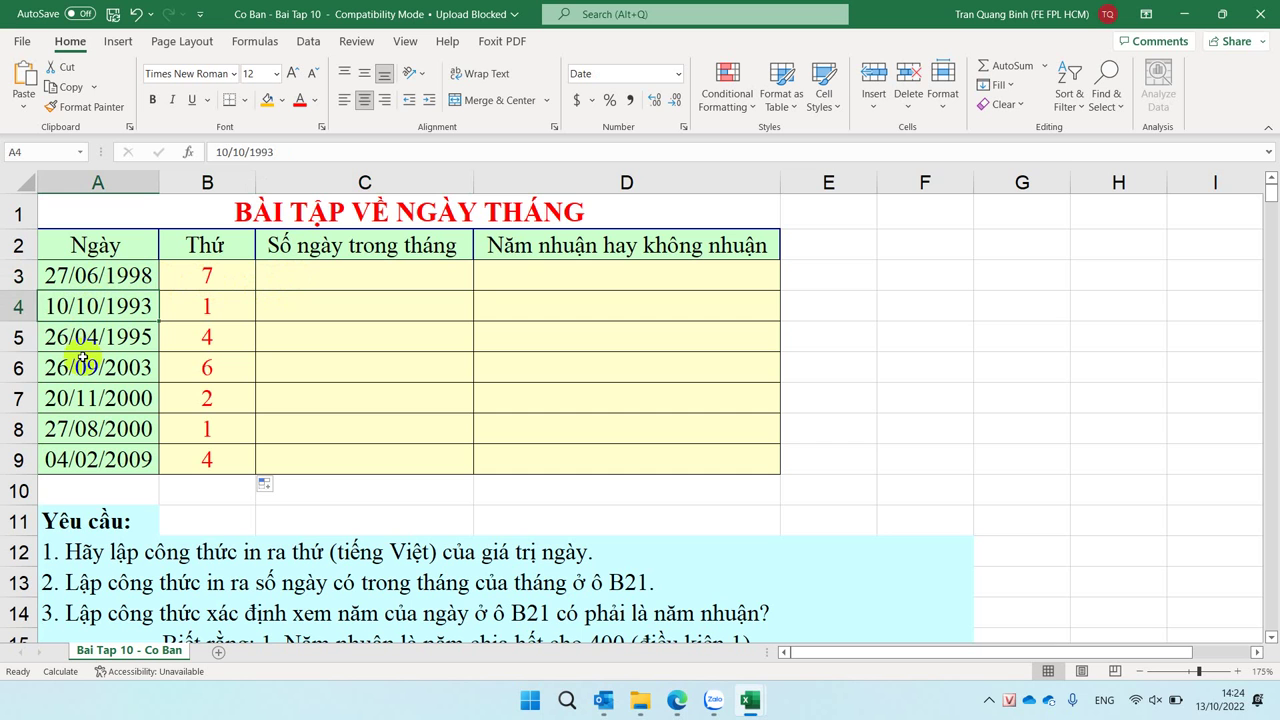
{"action": "left_click", "coordinate": [89, 337]}
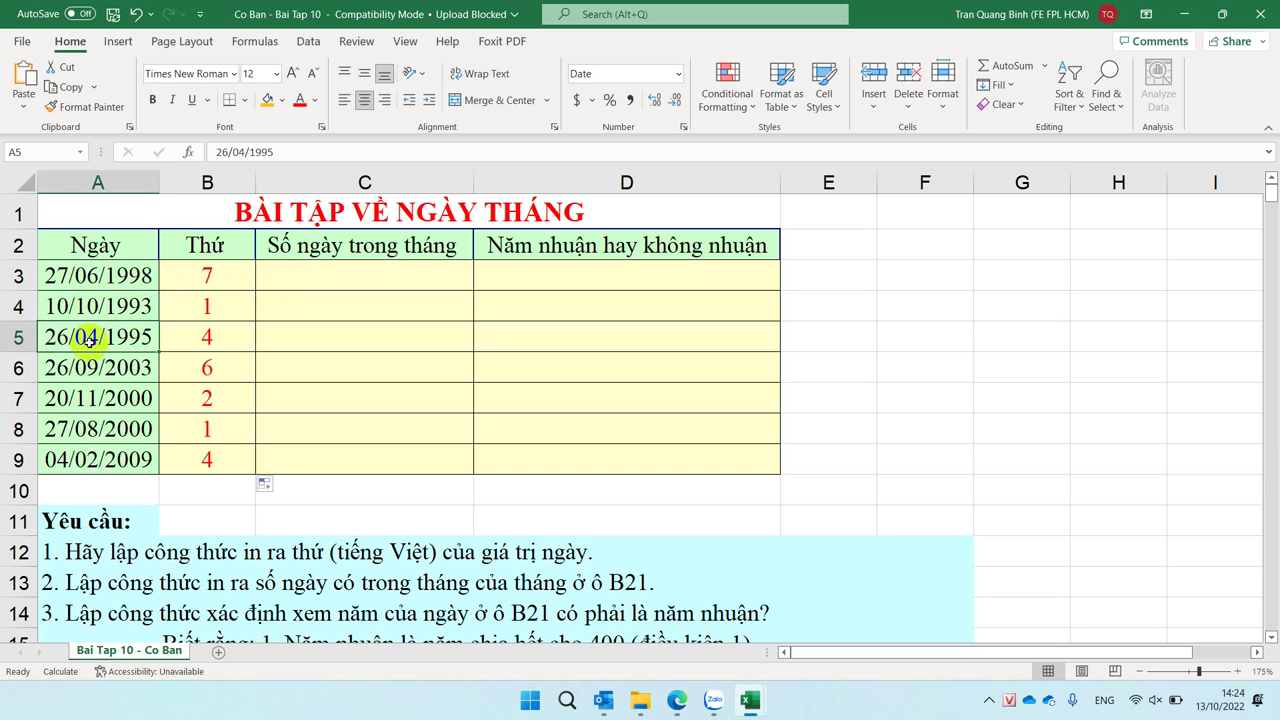
{"action": "left_click", "coordinate": [291, 290]}
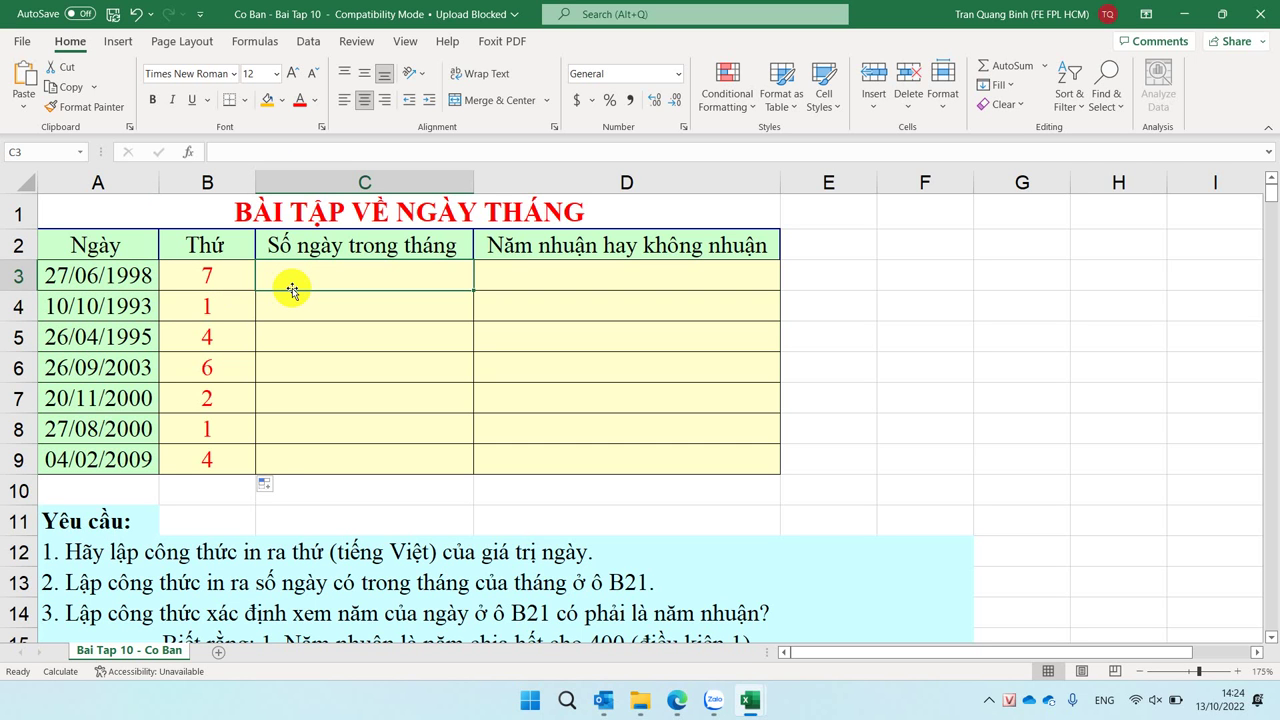
Enter =EOMONTH(A3,0) in C3, showing the serial 35976.
{"action": "type", "text": "="}
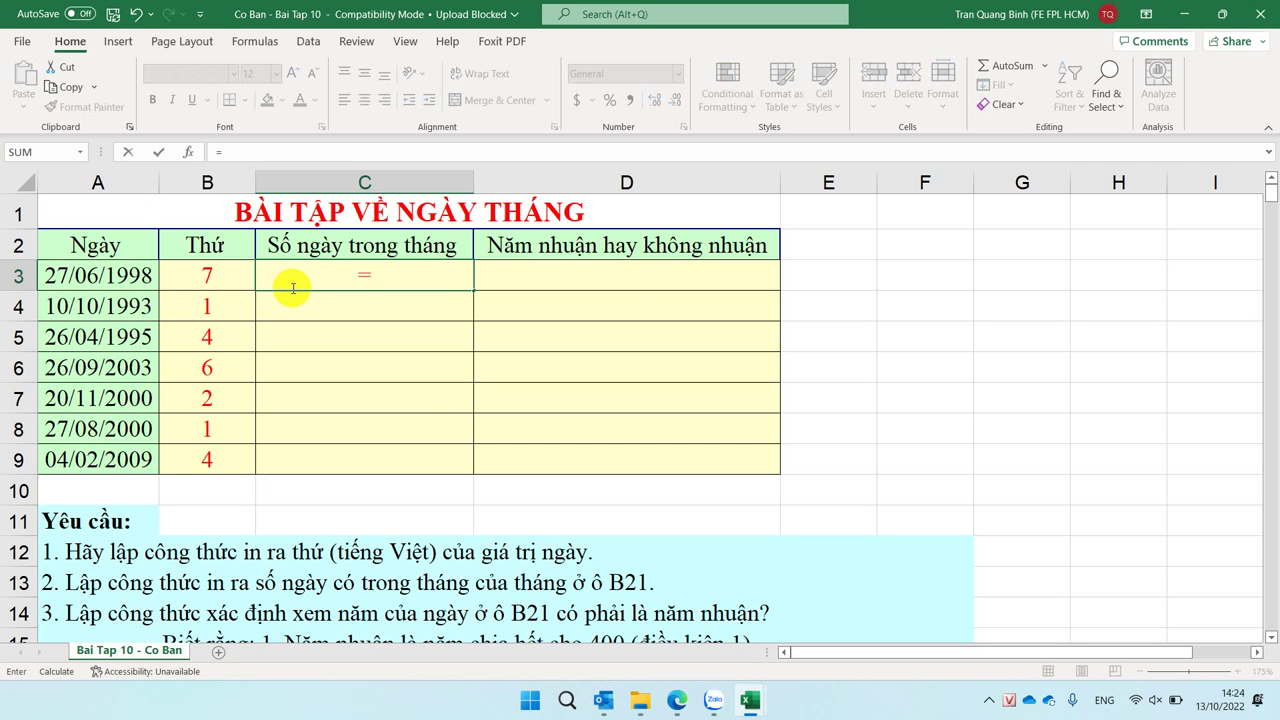
{"action": "type", "text": "eo"}
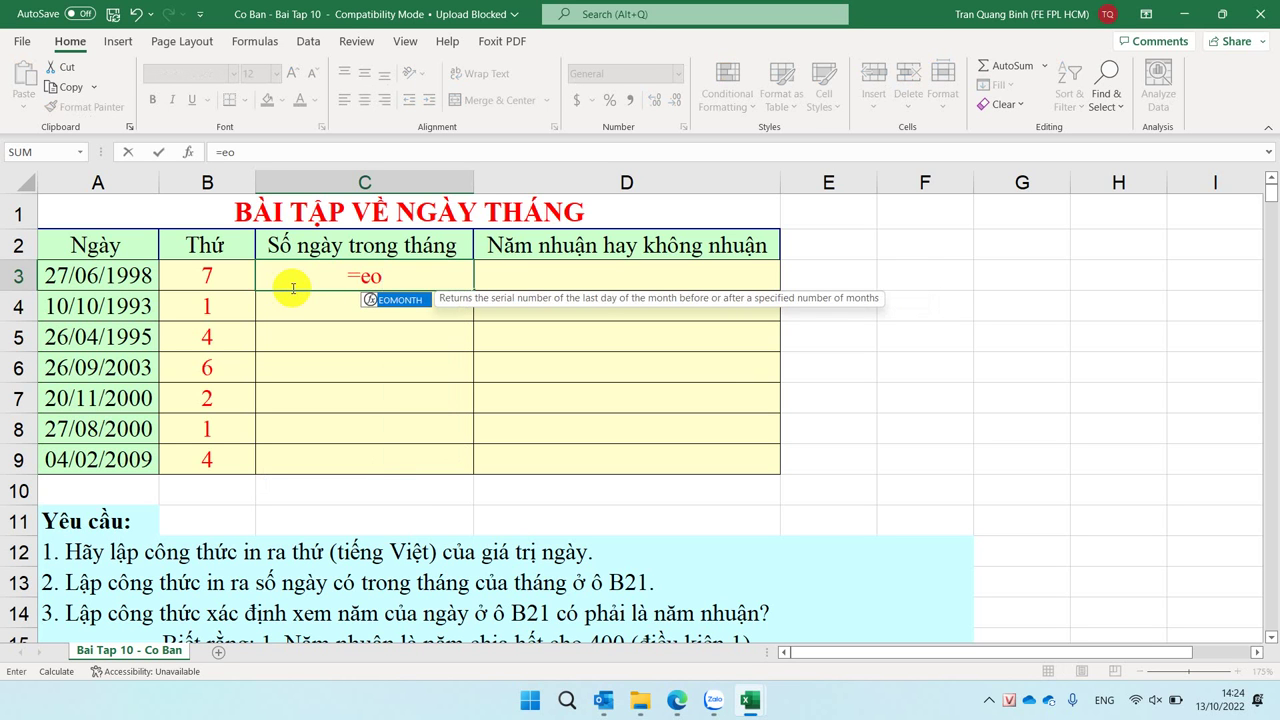
{"action": "key", "text": "Tab"}
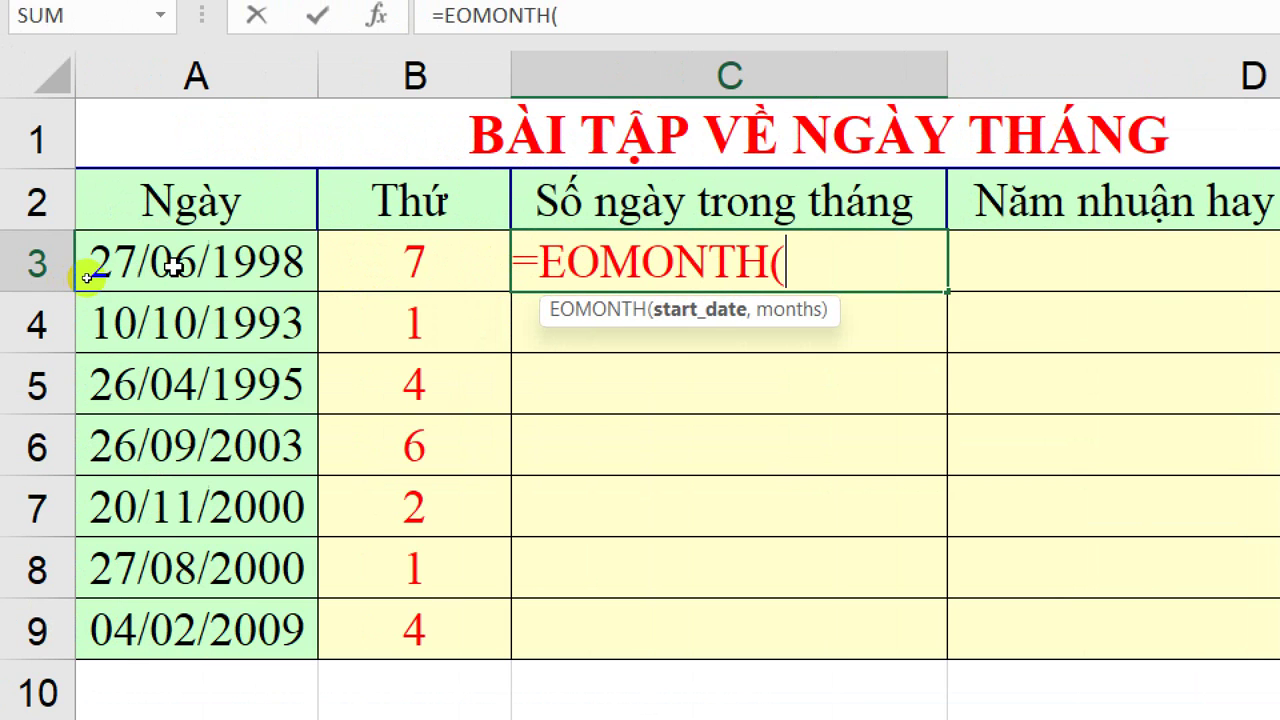
{"action": "left_click", "coordinate": [174, 263]}
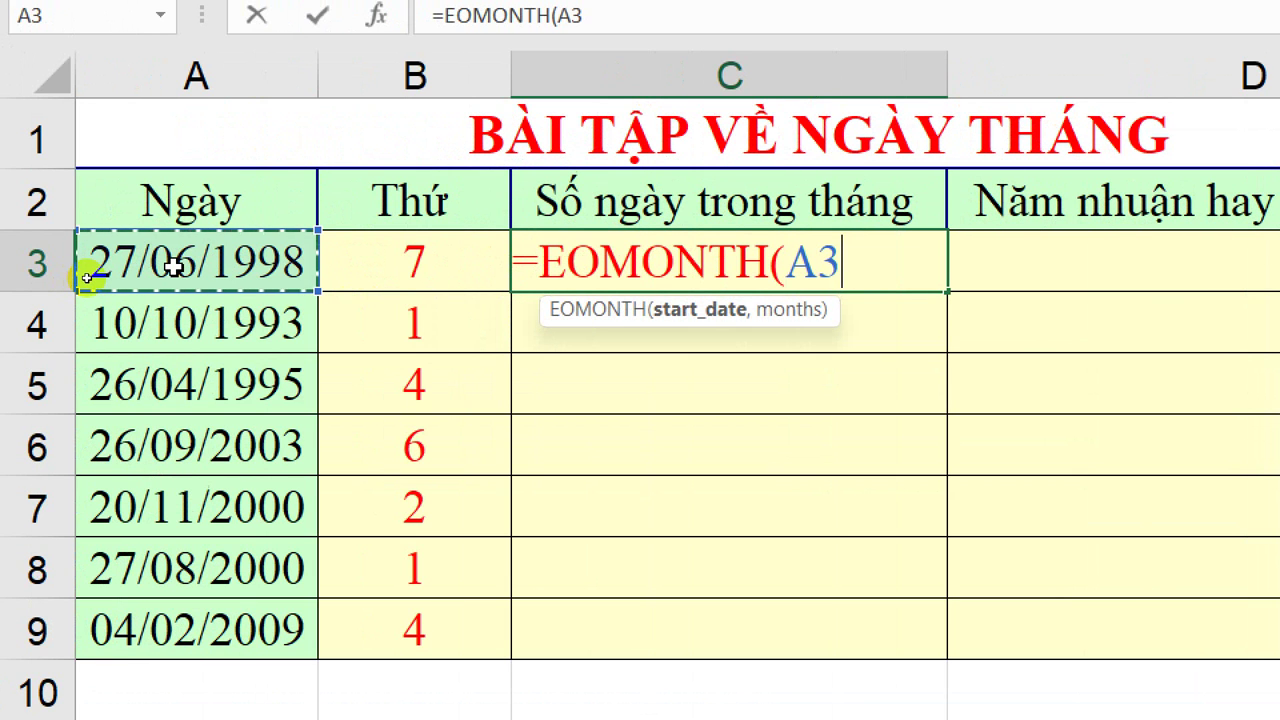
{"action": "type", "text": ","}
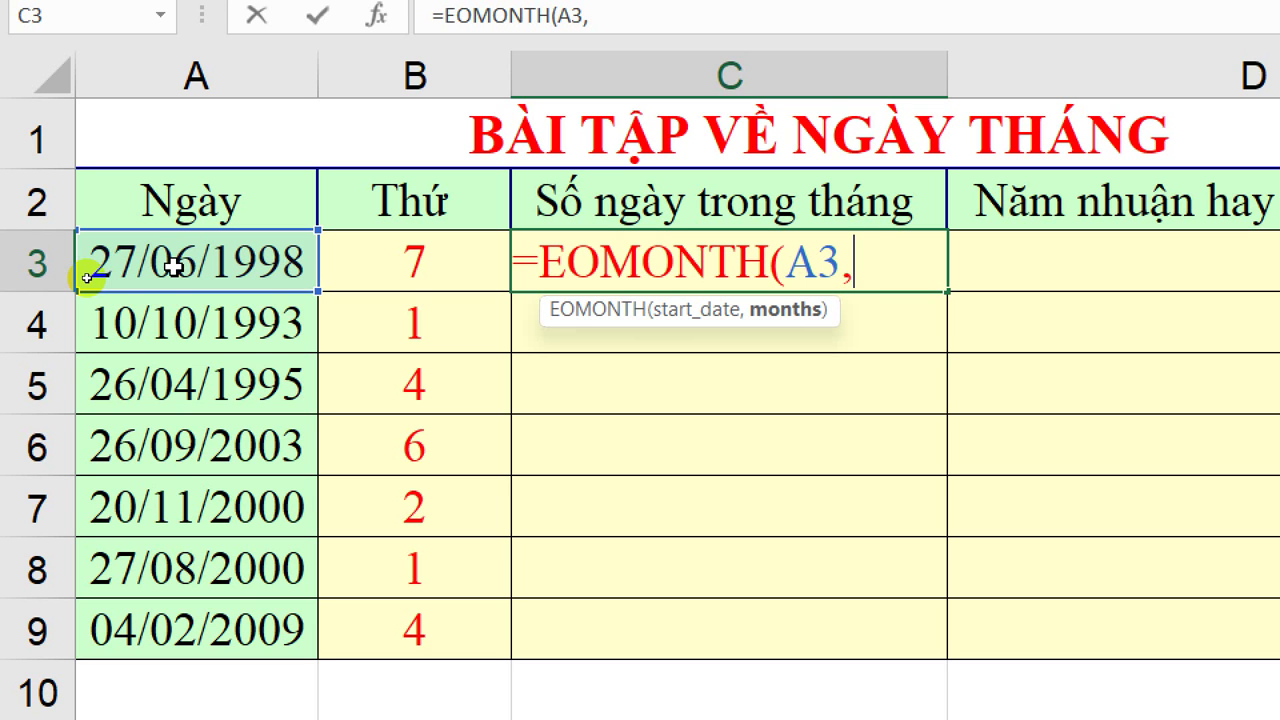
{"action": "type", "text": "1"}
{"action": "key", "text": "BackSpace"}
{"action": "type", "text": "0"}
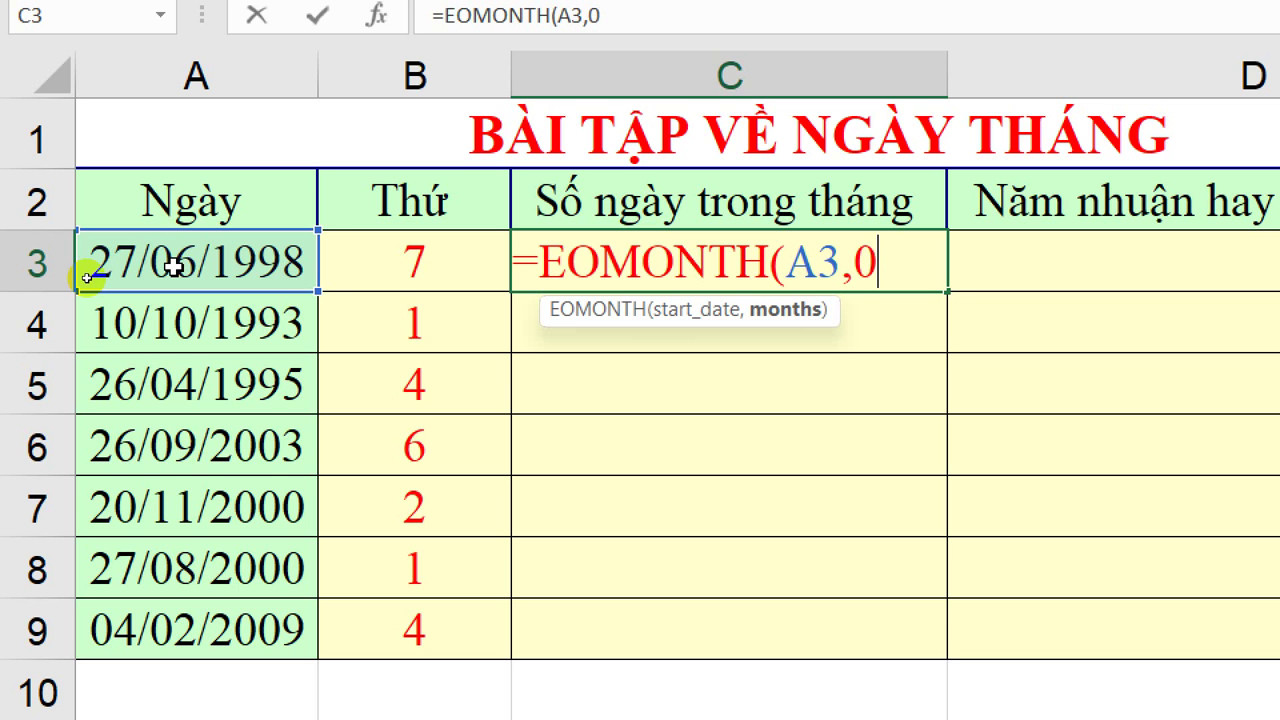
{"action": "type", "text": ")"}
{"action": "key", "text": "Return"}
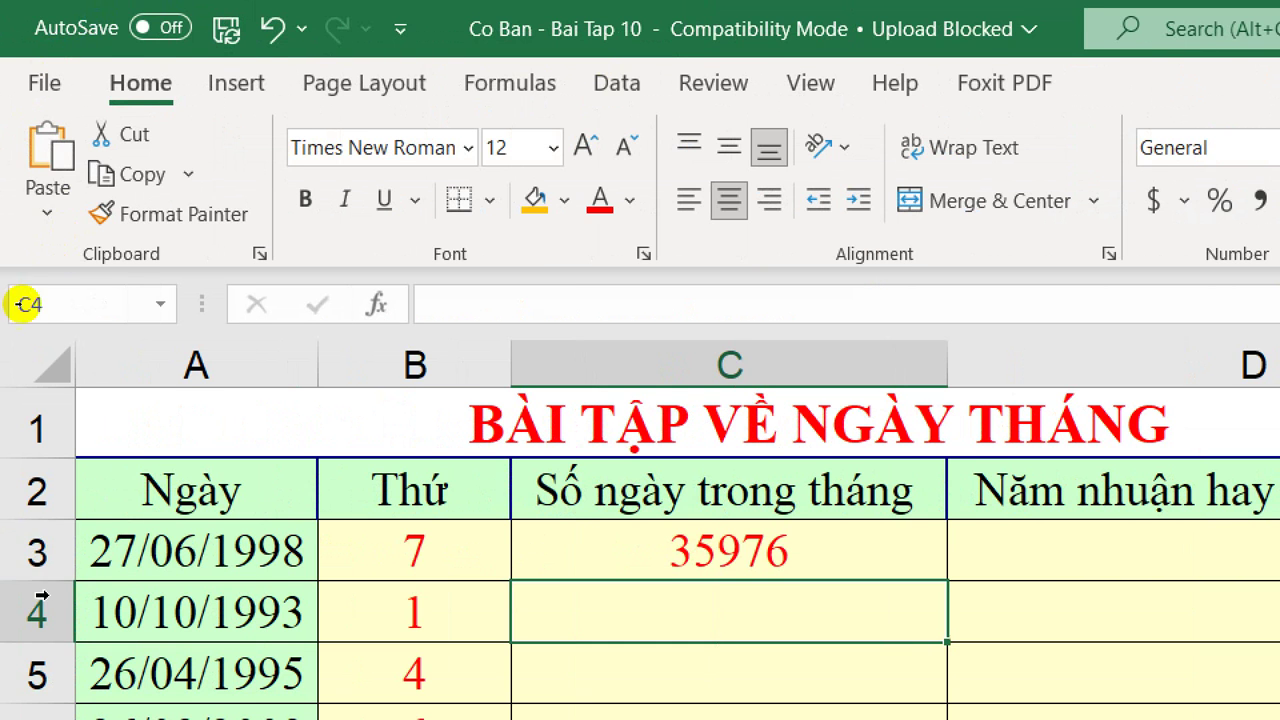
Format C3 as Short Date so it displays 30/06/1998.
{"action": "left_click", "coordinate": [629, 555]}
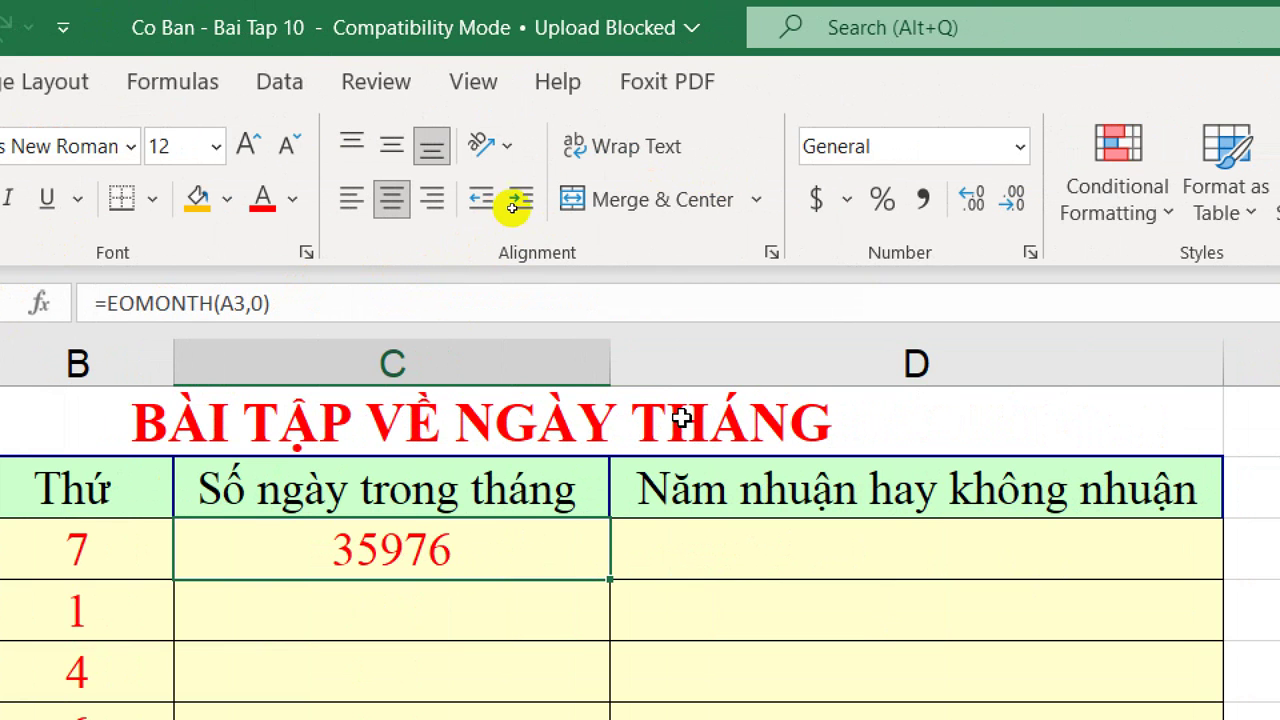
{"action": "left_click", "coordinate": [1018, 151]}
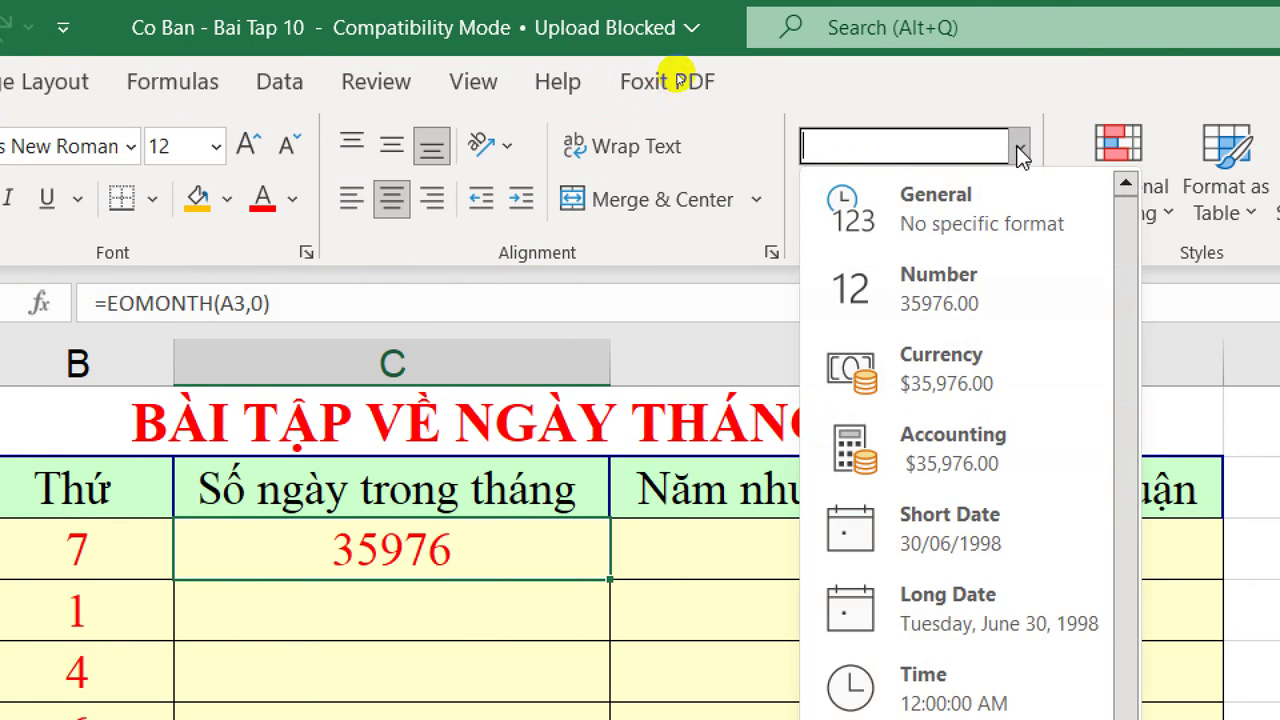
{"action": "left_click", "coordinate": [955, 530]}
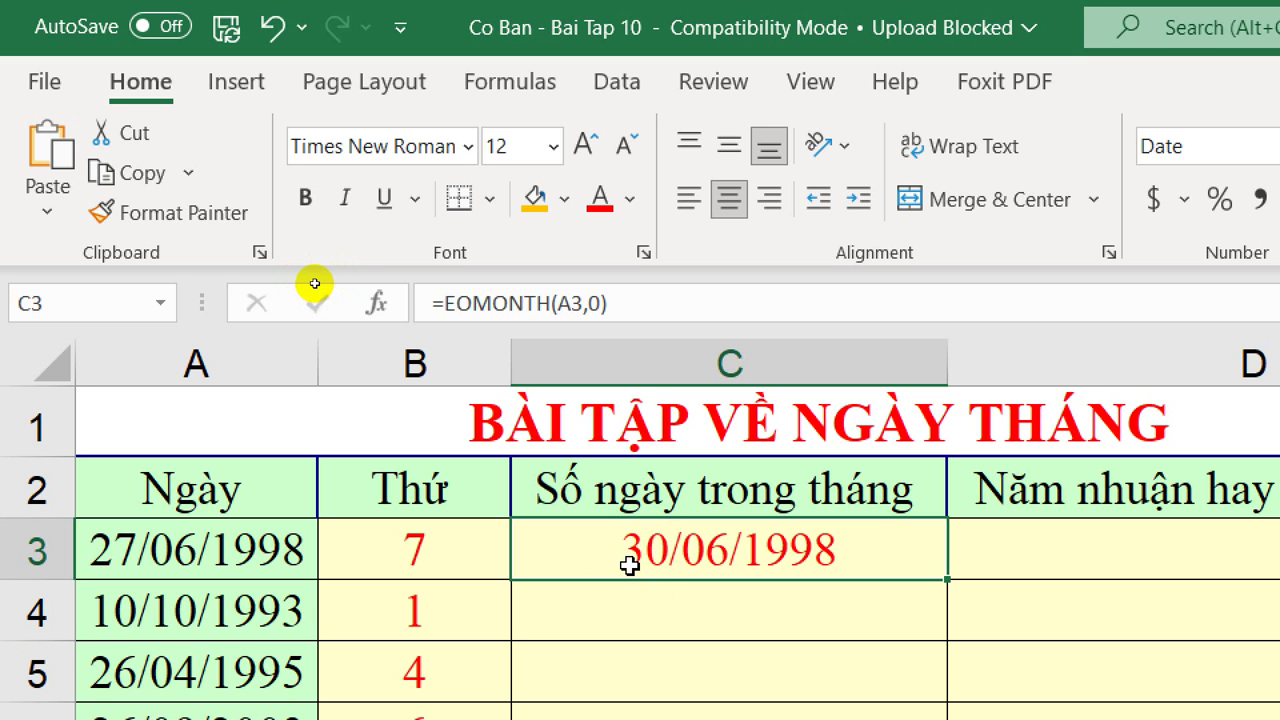
Wrap C3's formula into =DAY(EOMONTH(A3,0)), which shows 30/01/1900 while date-formatted.
{"action": "left_click", "coordinate": [436, 302]}
{"action": "type", "text": "da"}
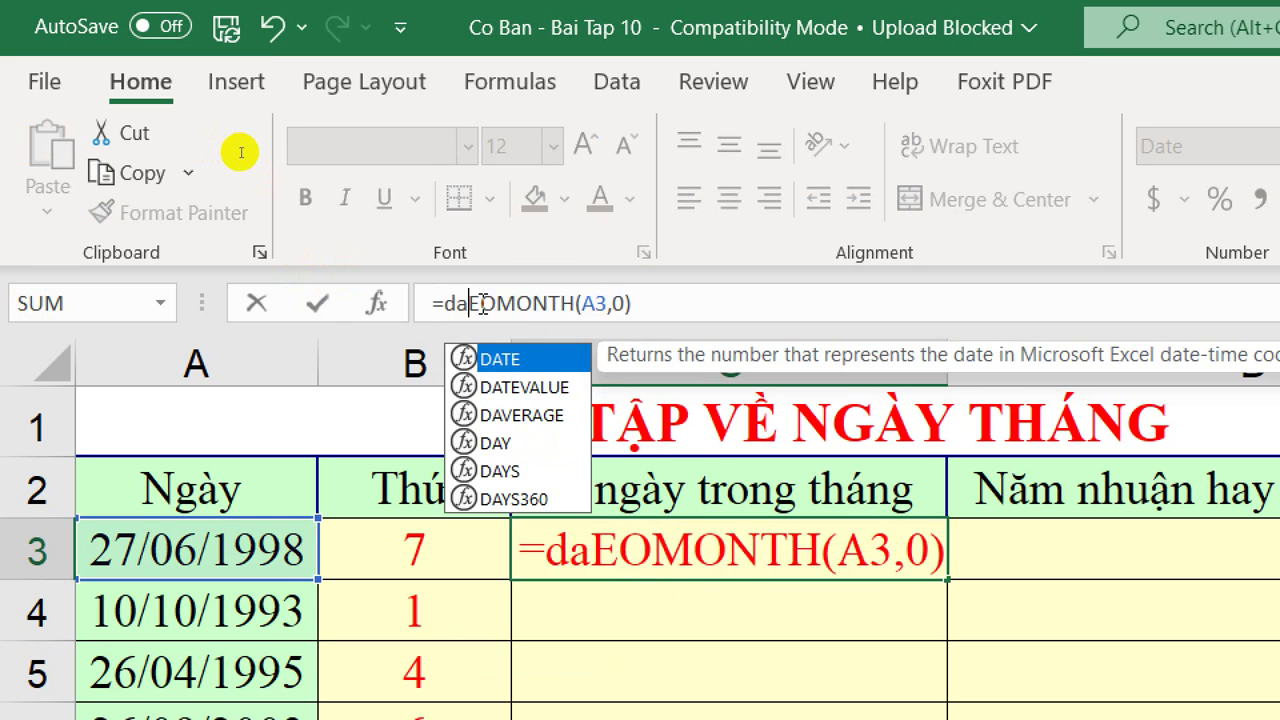
{"action": "type", "text": "y"}
{"action": "key", "text": "Tab"}
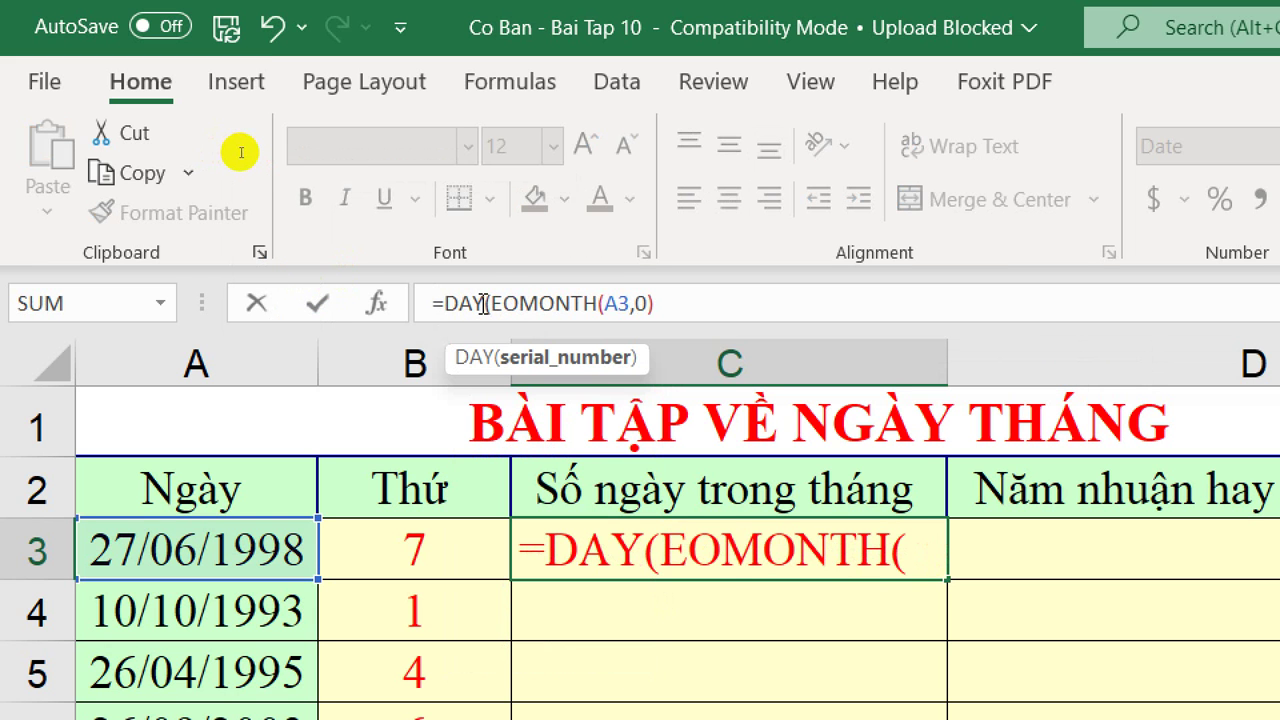
{"action": "key", "text": "BackSpace"}
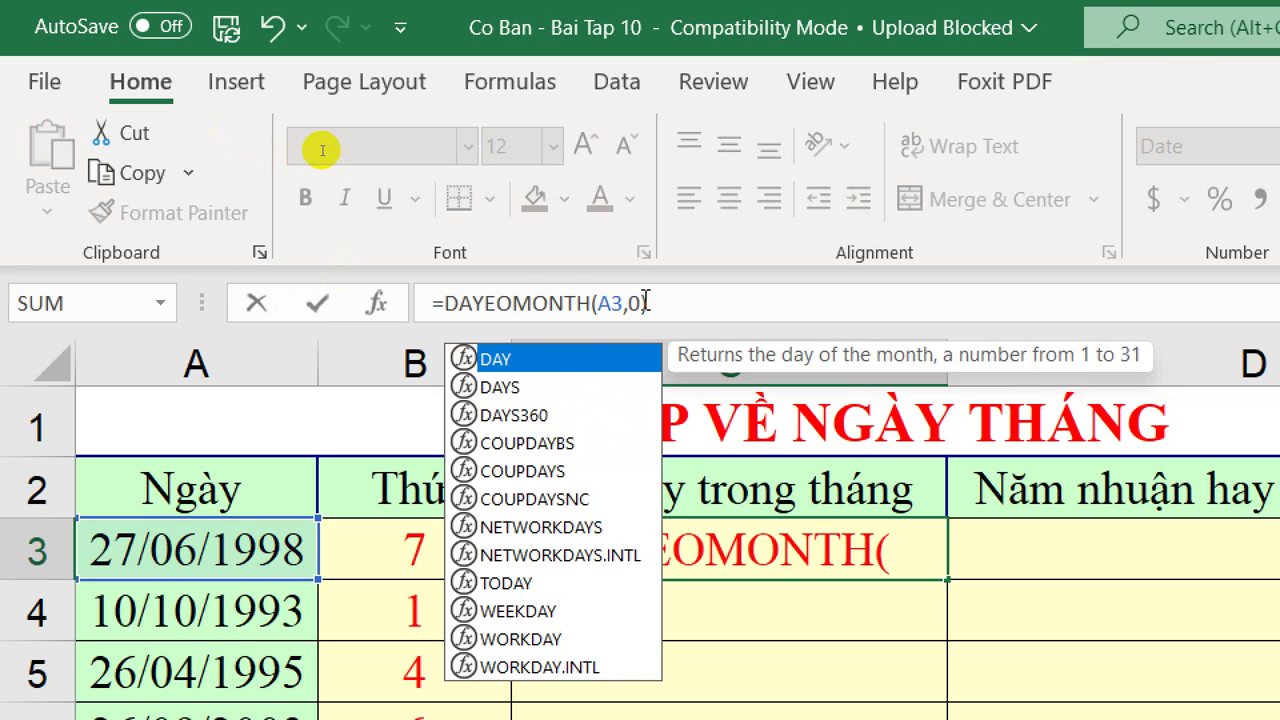
{"action": "type", "text": "("}
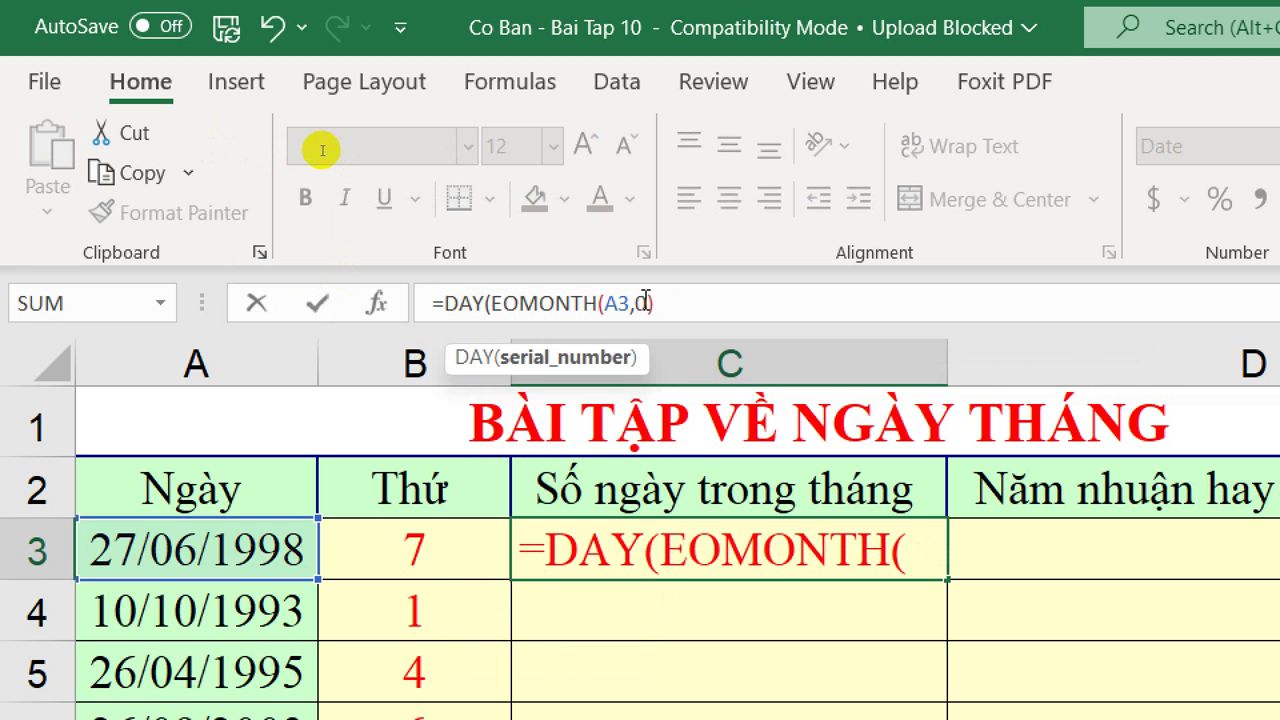
{"action": "left_click", "coordinate": [695, 303]}
{"action": "type", "text": ")"}
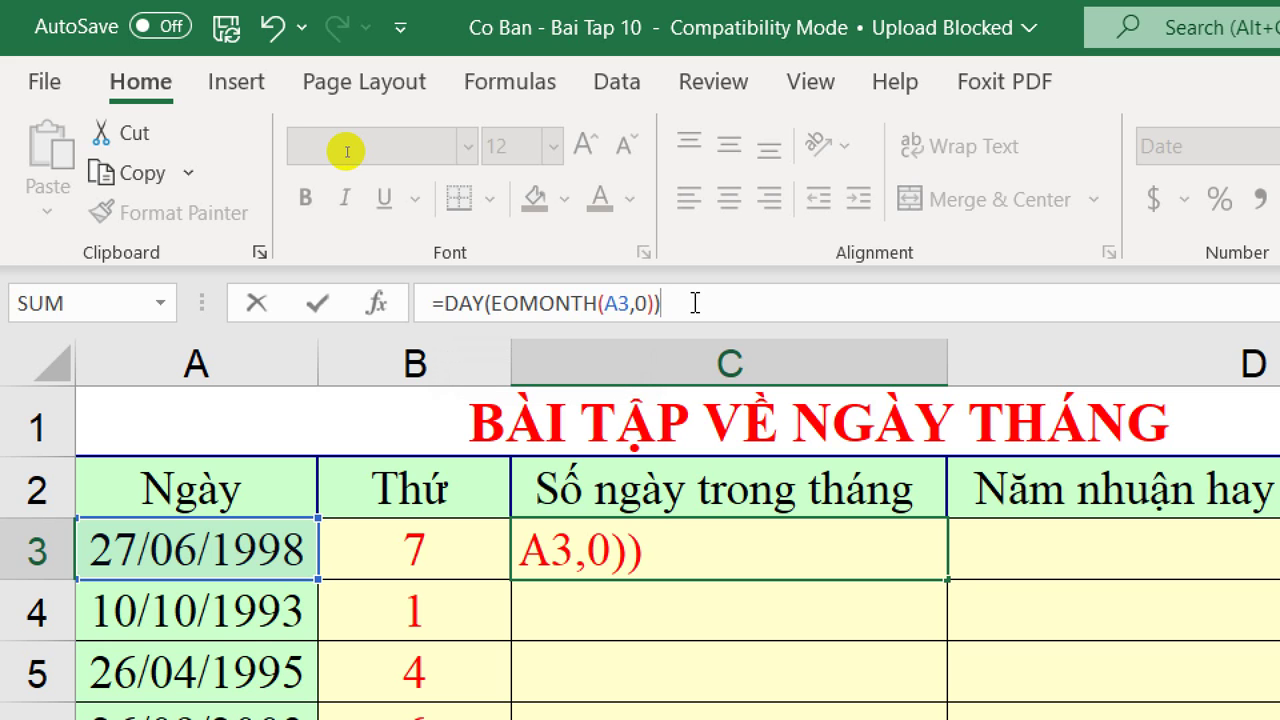
{"action": "key", "text": "Return"}
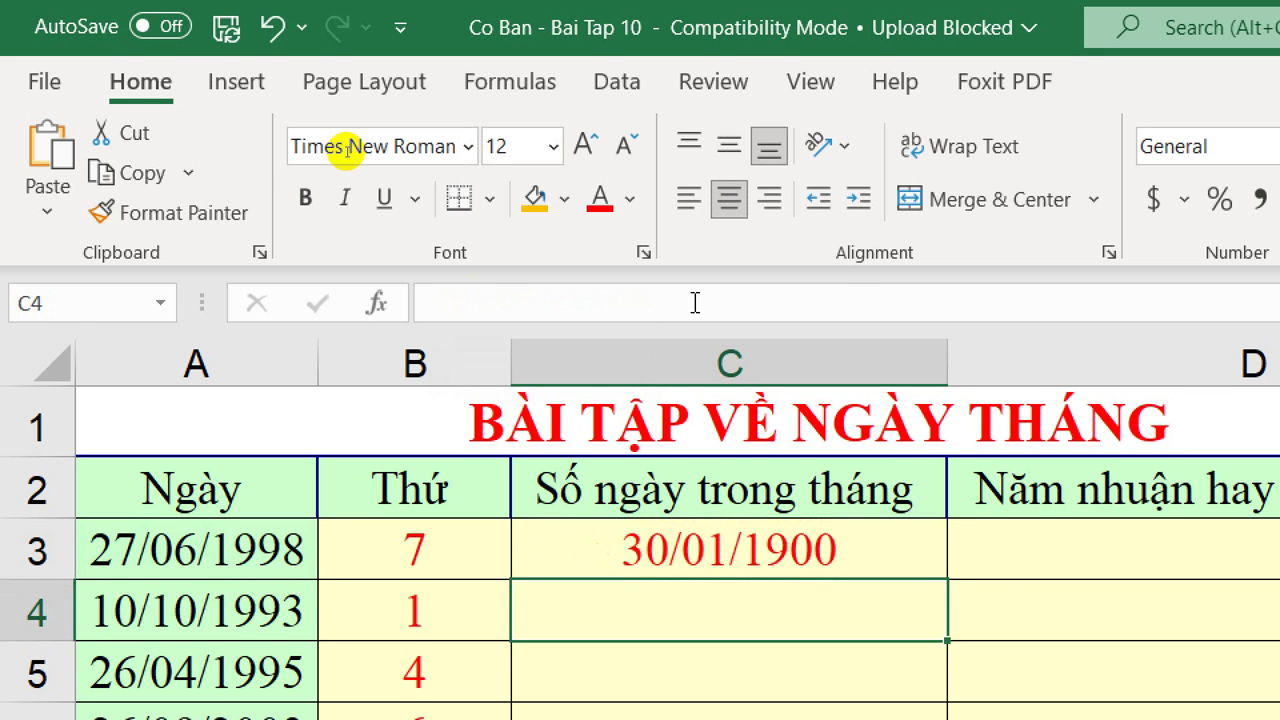
{"action": "left_click", "coordinate": [651, 543]}
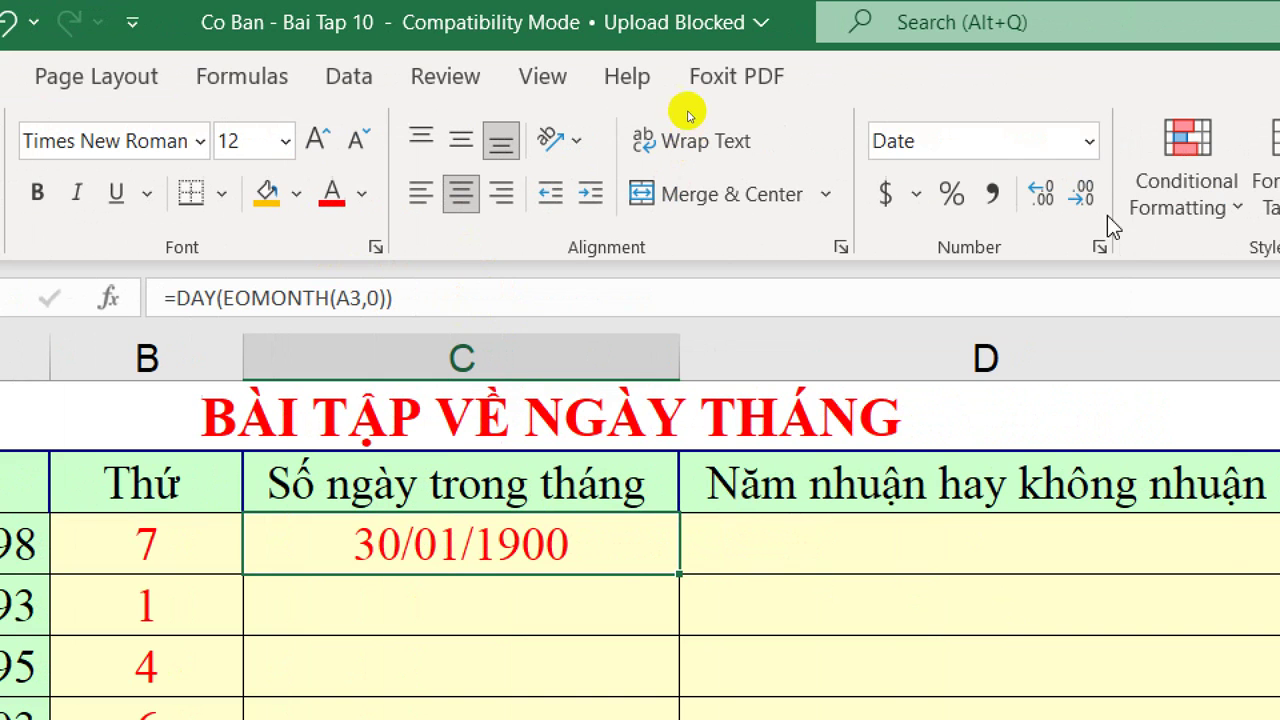
Switch C3 to General number format so it shows 30.
{"action": "left_click", "coordinate": [1085, 143]}
{"action": "left_click", "coordinate": [1090, 141]}
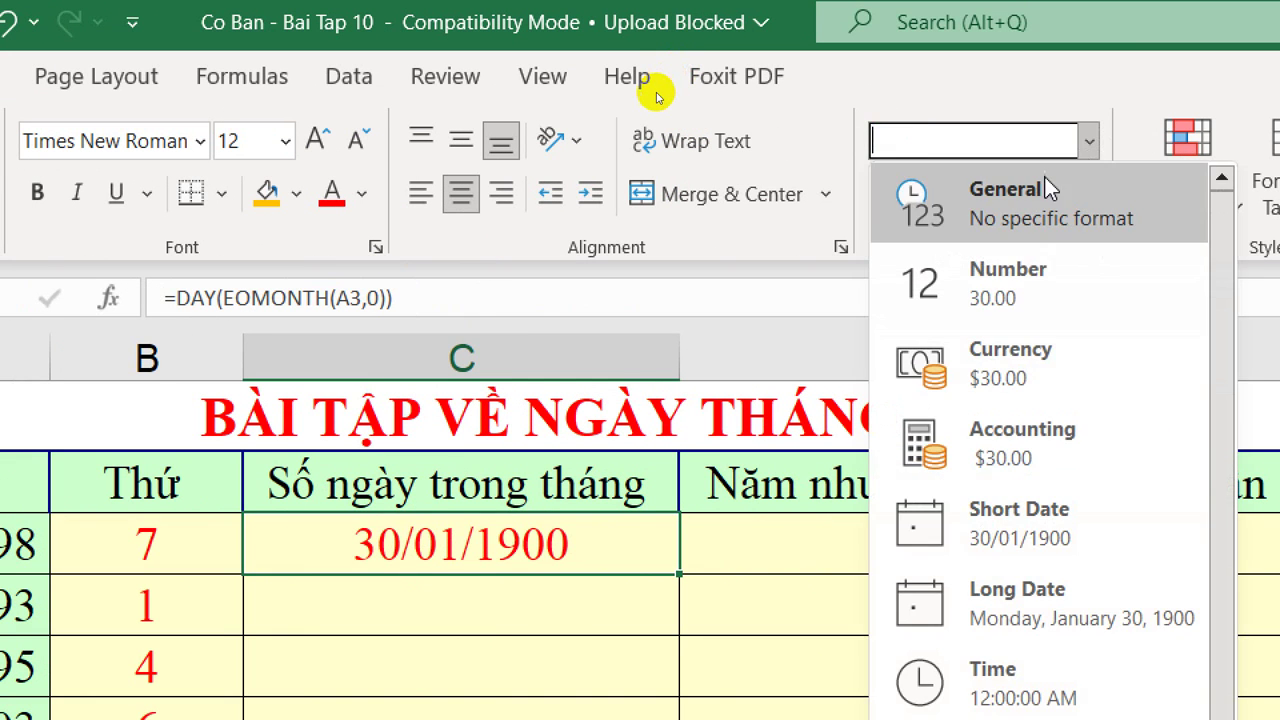
{"action": "left_click", "coordinate": [1045, 180]}
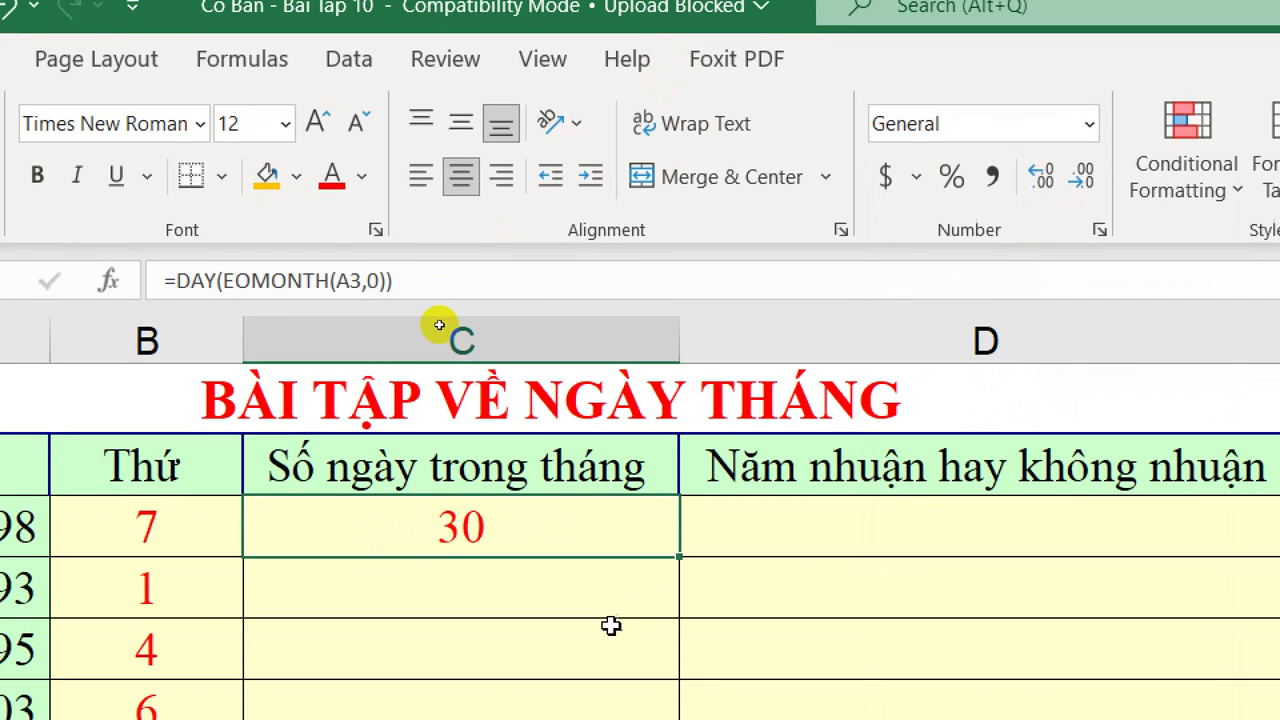
Fill the day-count formula down to C9 (30, 31, 30, 30, 30, 31, 28) and check dates A5–A9.
{"action": "left_click_drag", "start_coordinate": [679, 574], "coordinate": [468, 625]}
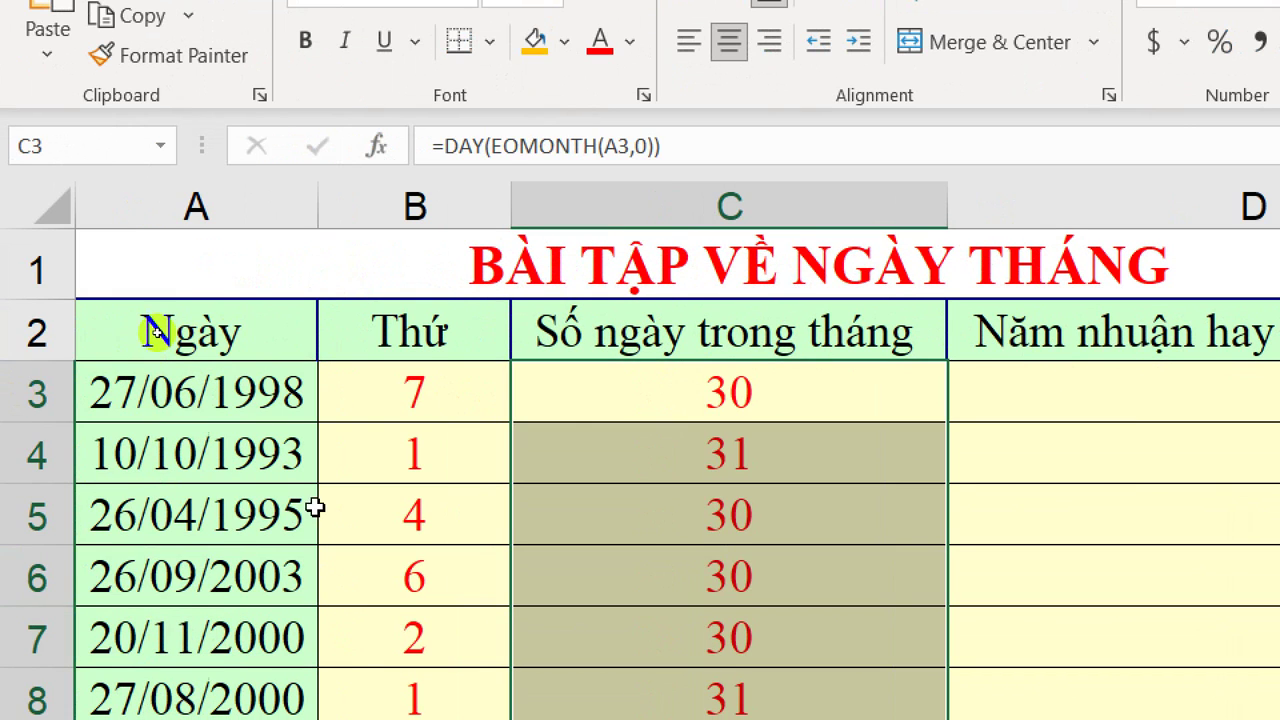
{"action": "left_click", "coordinate": [230, 510]}
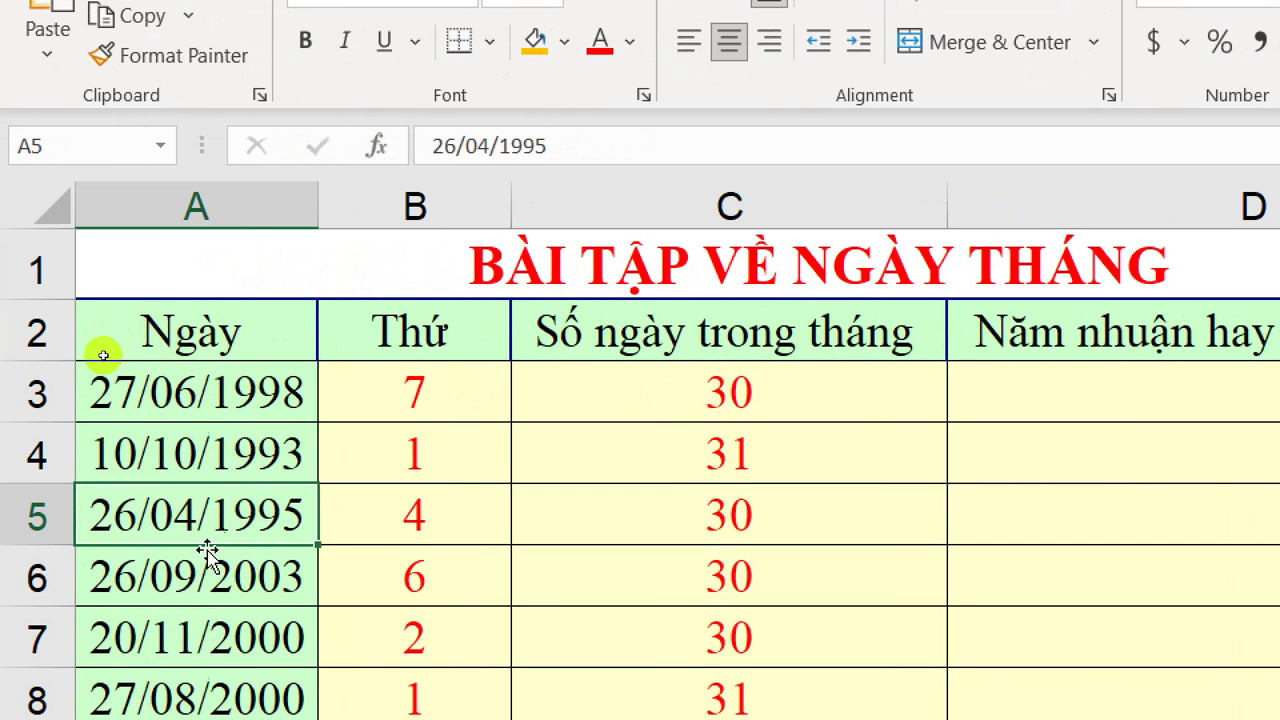
{"action": "left_click", "coordinate": [200, 572]}
{"action": "left_click", "coordinate": [184, 648]}
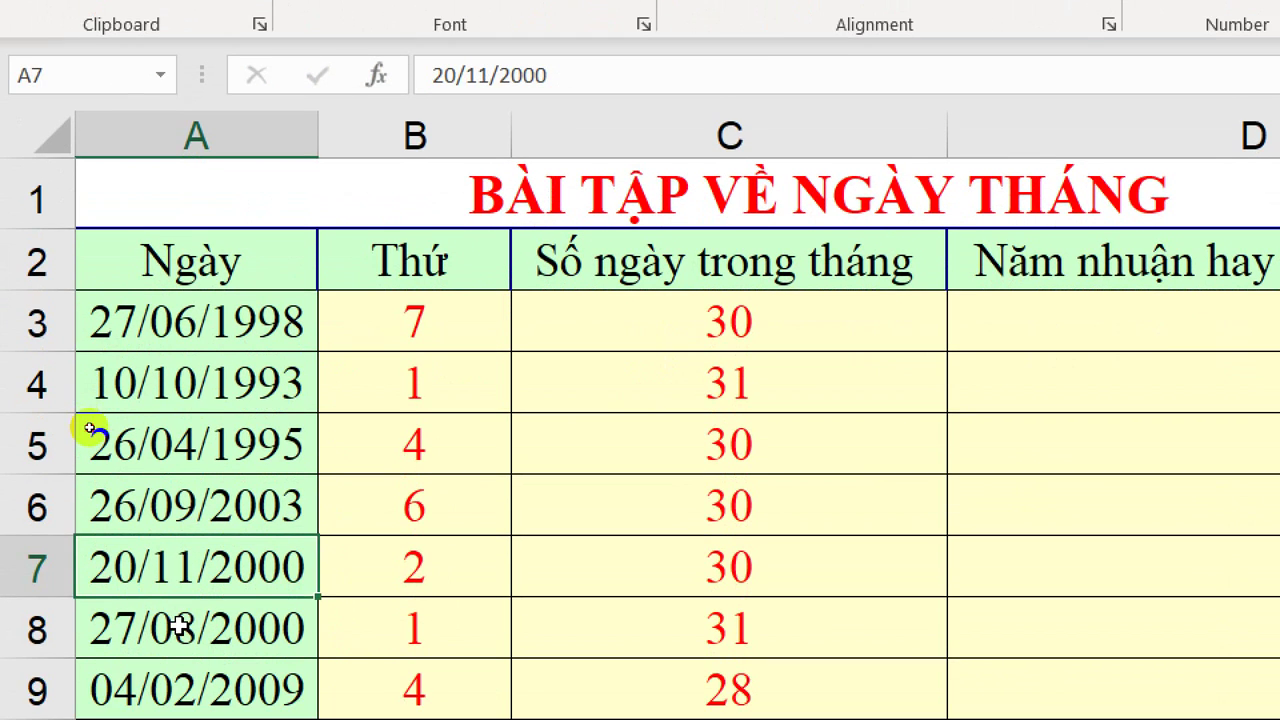
{"action": "left_click", "coordinate": [177, 623]}
{"action": "left_click", "coordinate": [203, 607]}
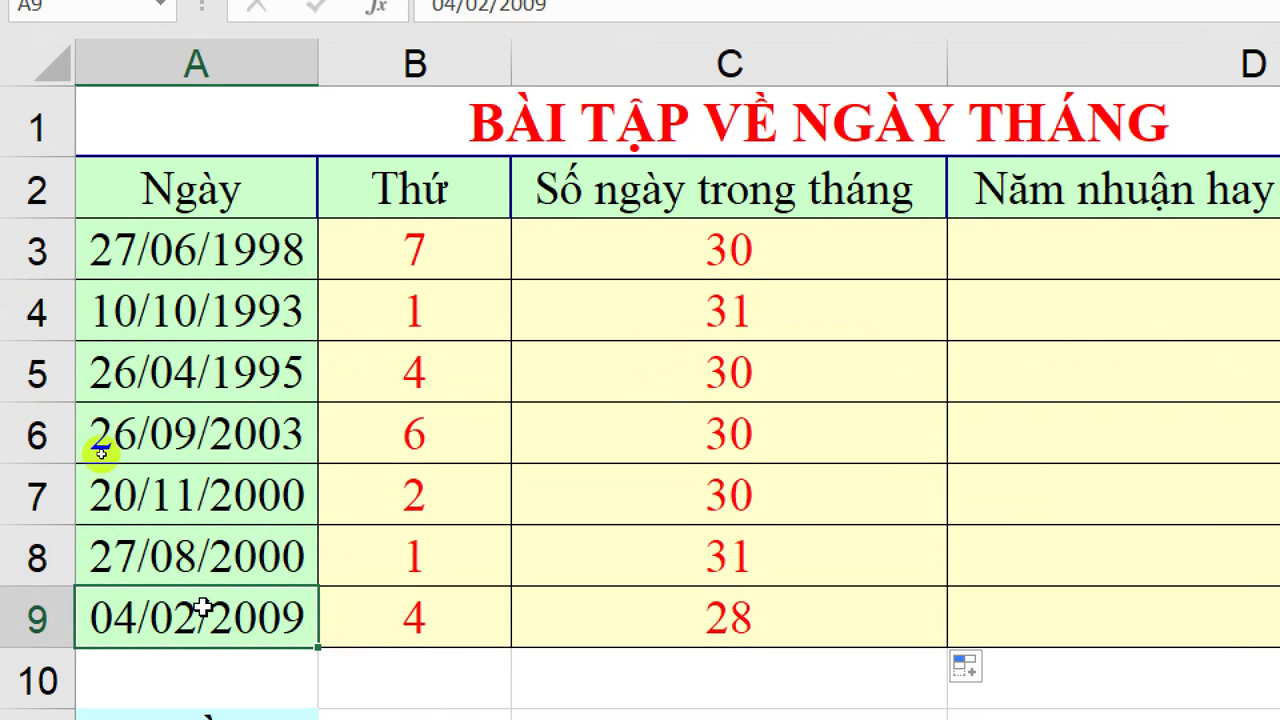
{"action": "left_click", "coordinate": [640, 605]}
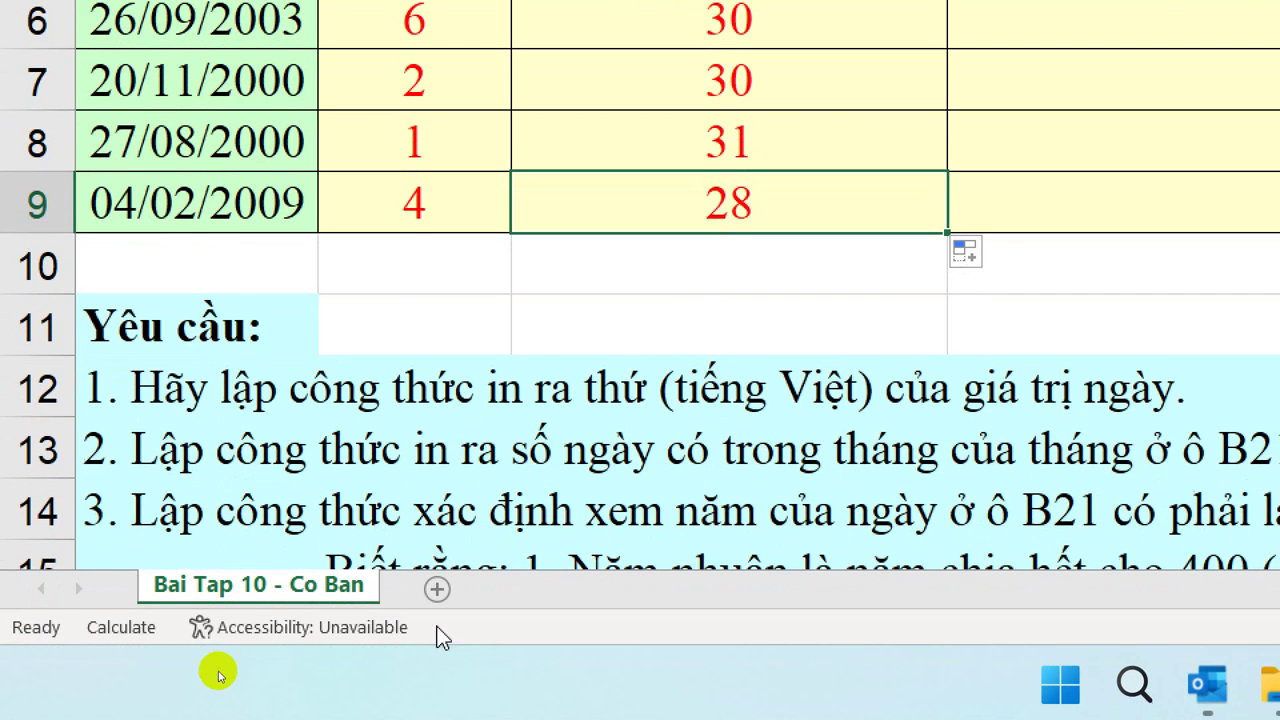
{"action": "scroll", "coordinate": [532, 427], "scroll_direction": "down", "scroll_amount": 3}
{"action": "scroll", "coordinate": [532, 427], "scroll_direction": "up", "scroll_amount": 1}
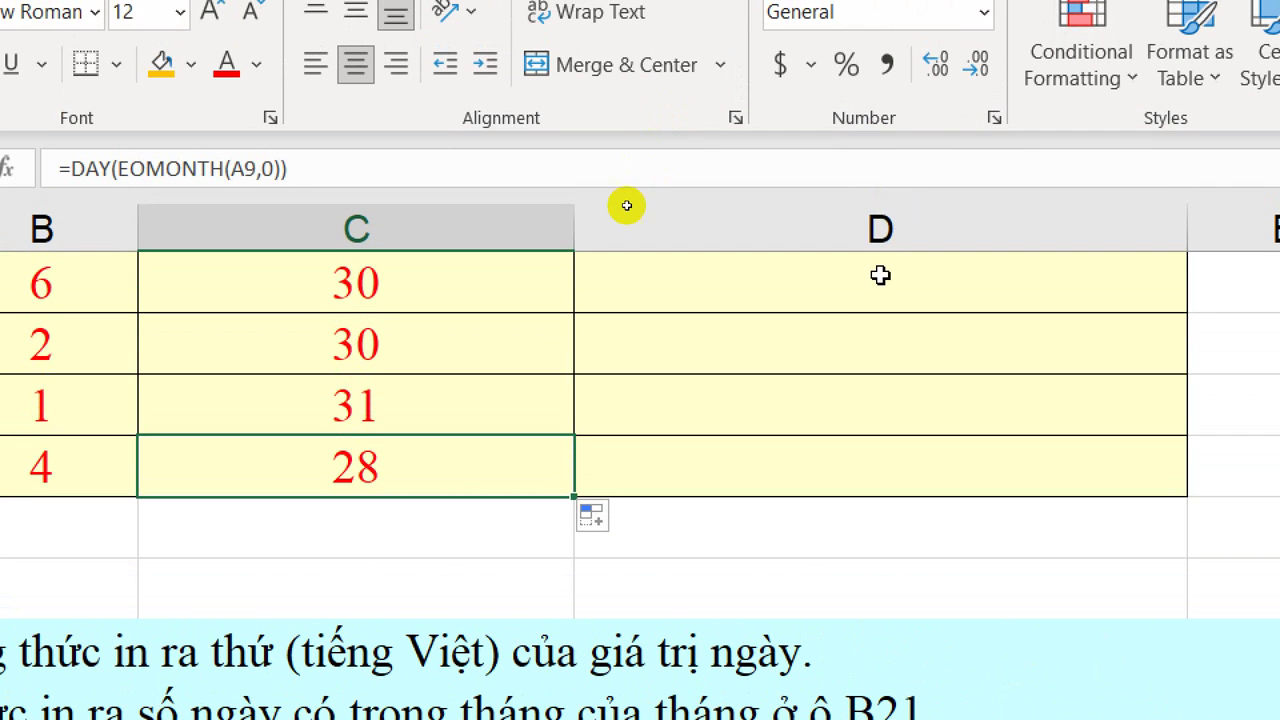
Type the draft formula =if(or(),gtd,gts) into D3 without committing it.
{"action": "left_click", "coordinate": [846, 301]}
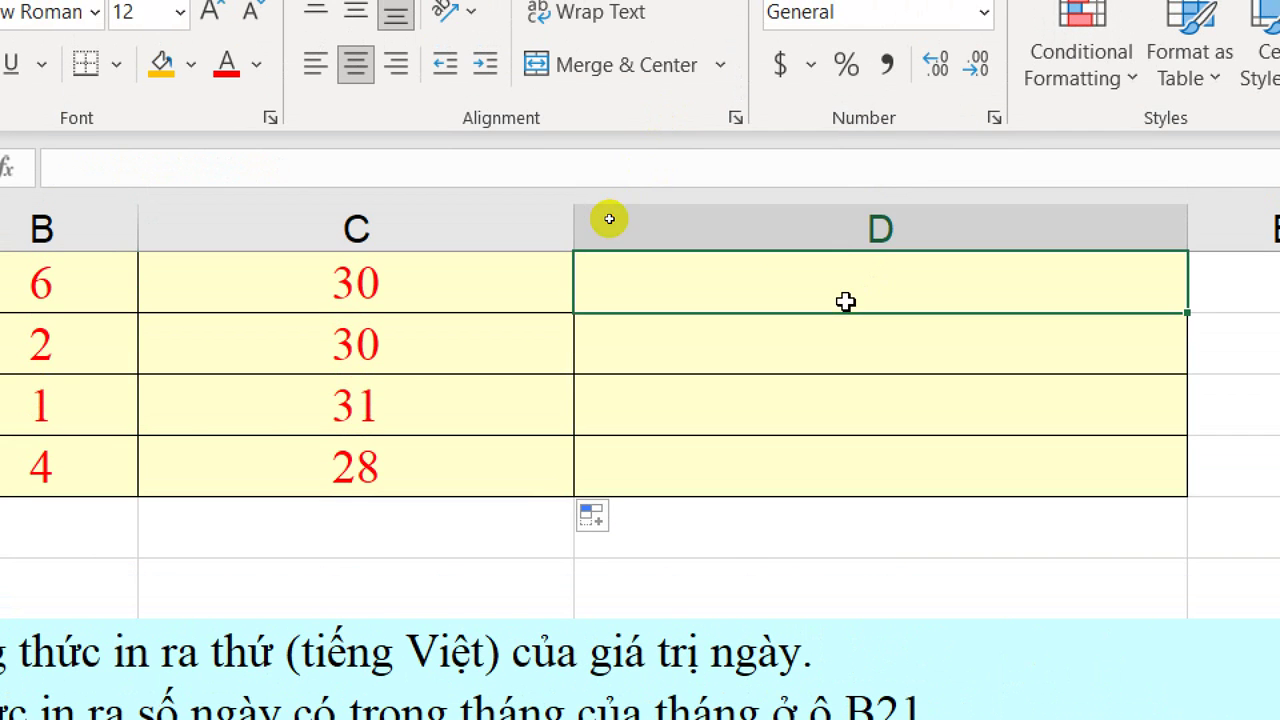
{"action": "scroll", "coordinate": [895, 390], "scroll_direction": "up", "scroll_amount": 2}
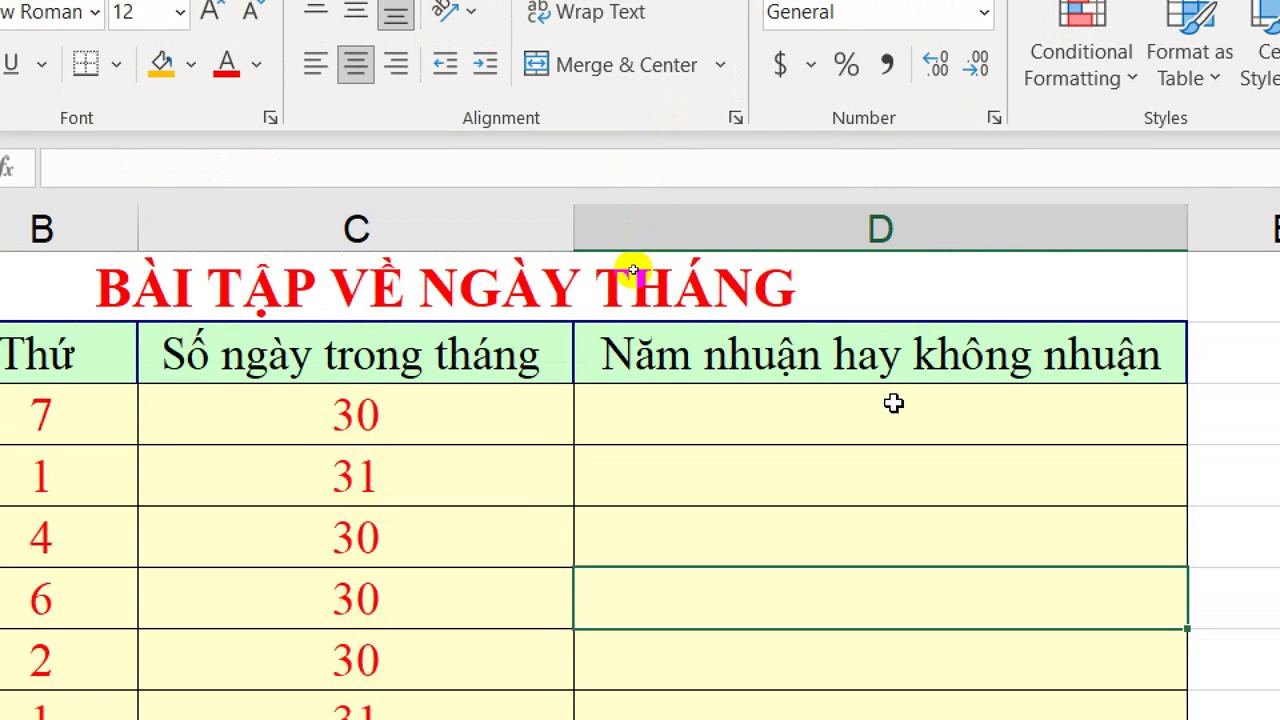
{"action": "left_click", "coordinate": [831, 408]}
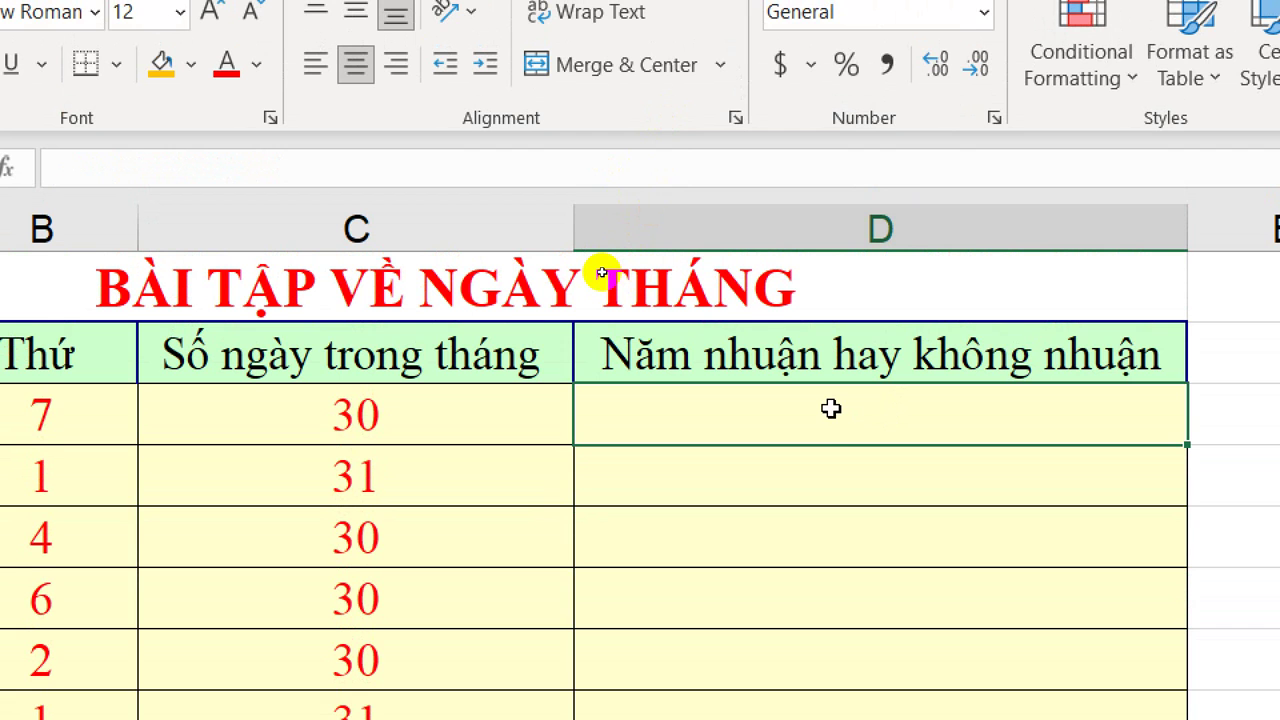
{"action": "type", "text": "if("}
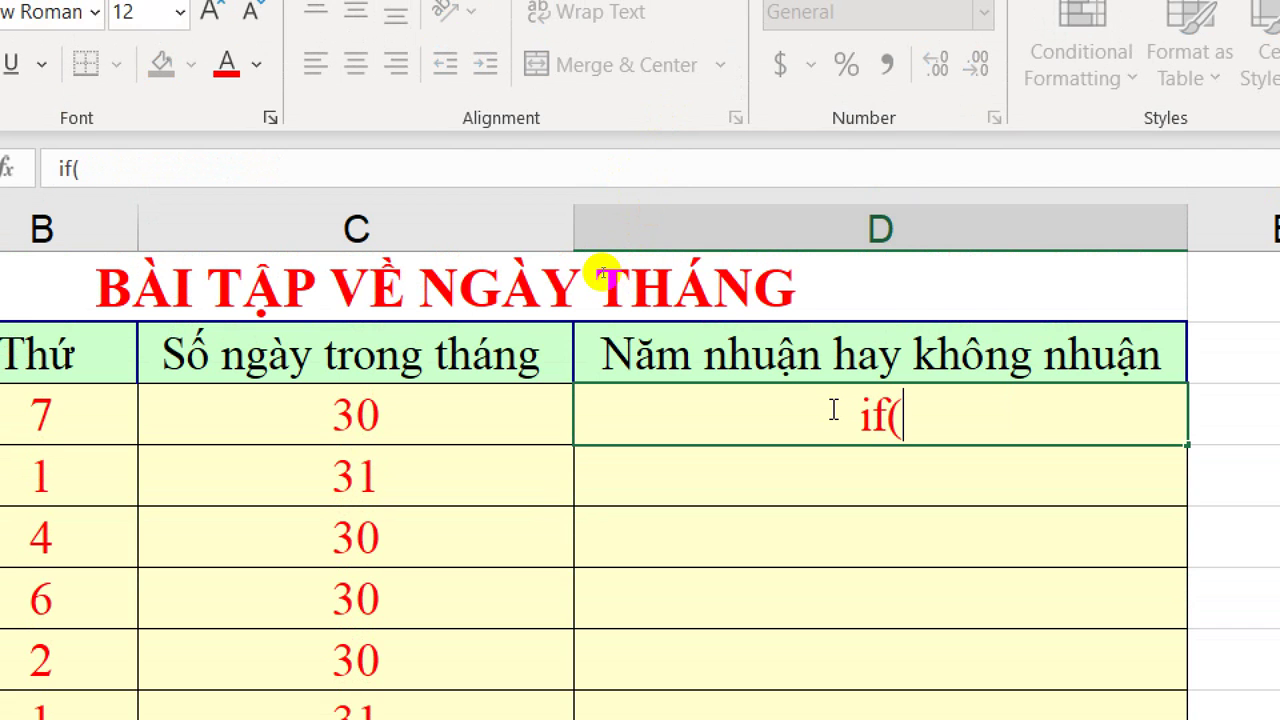
{"action": "key", "text": "BackSpace"}
{"action": "key", "text": "BackSpace"}
{"action": "key", "text": "BackSpace"}
{"action": "type", "text": "="}
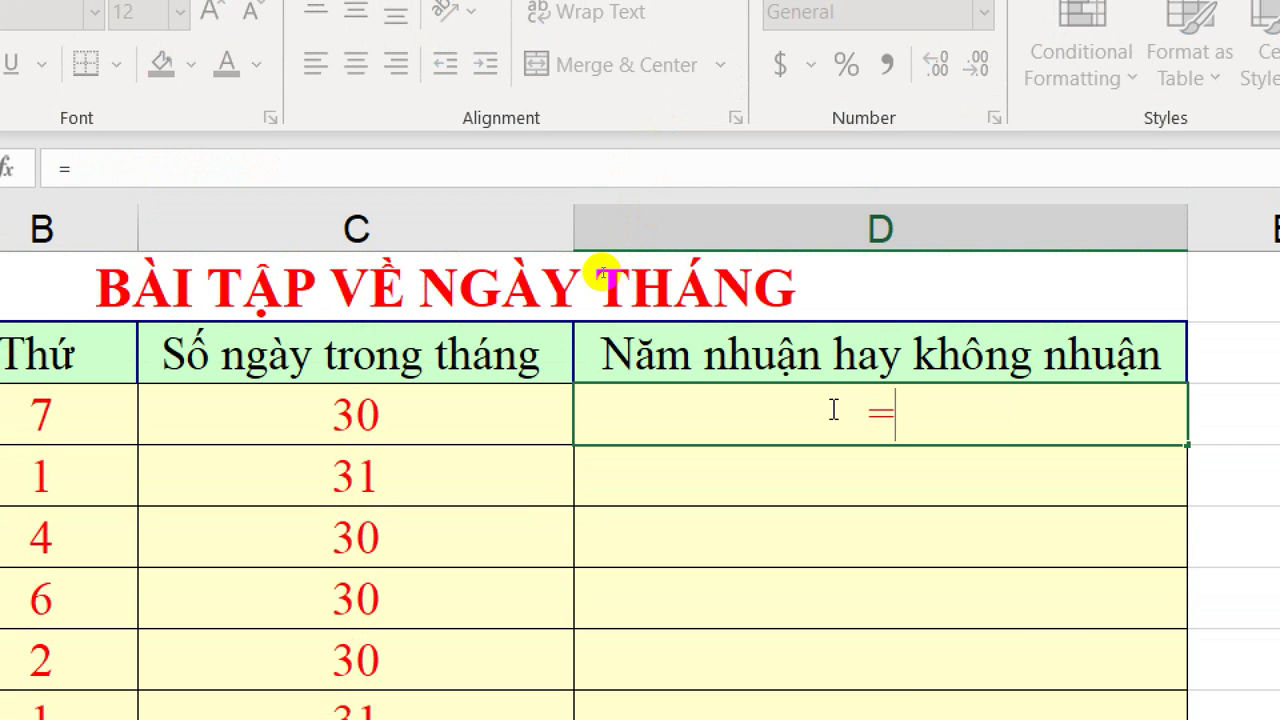
{"action": "type", "text": "if("}
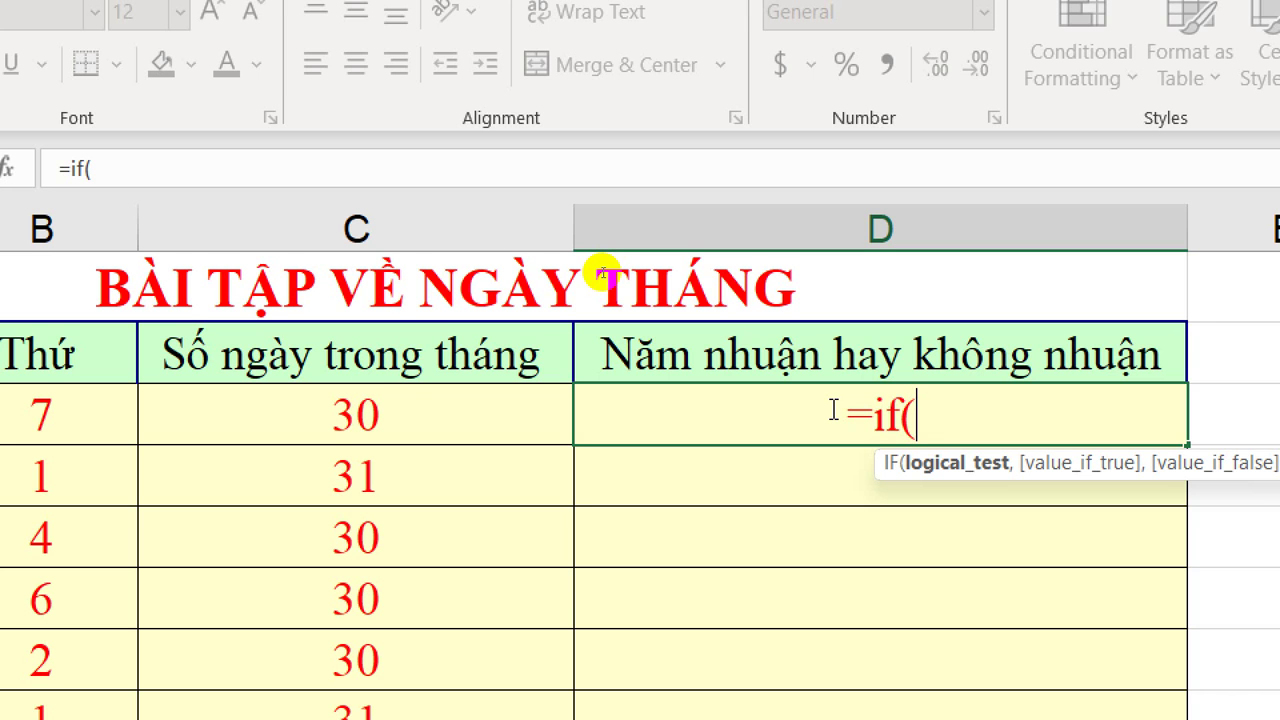
{"action": "type", "text": "or)"}
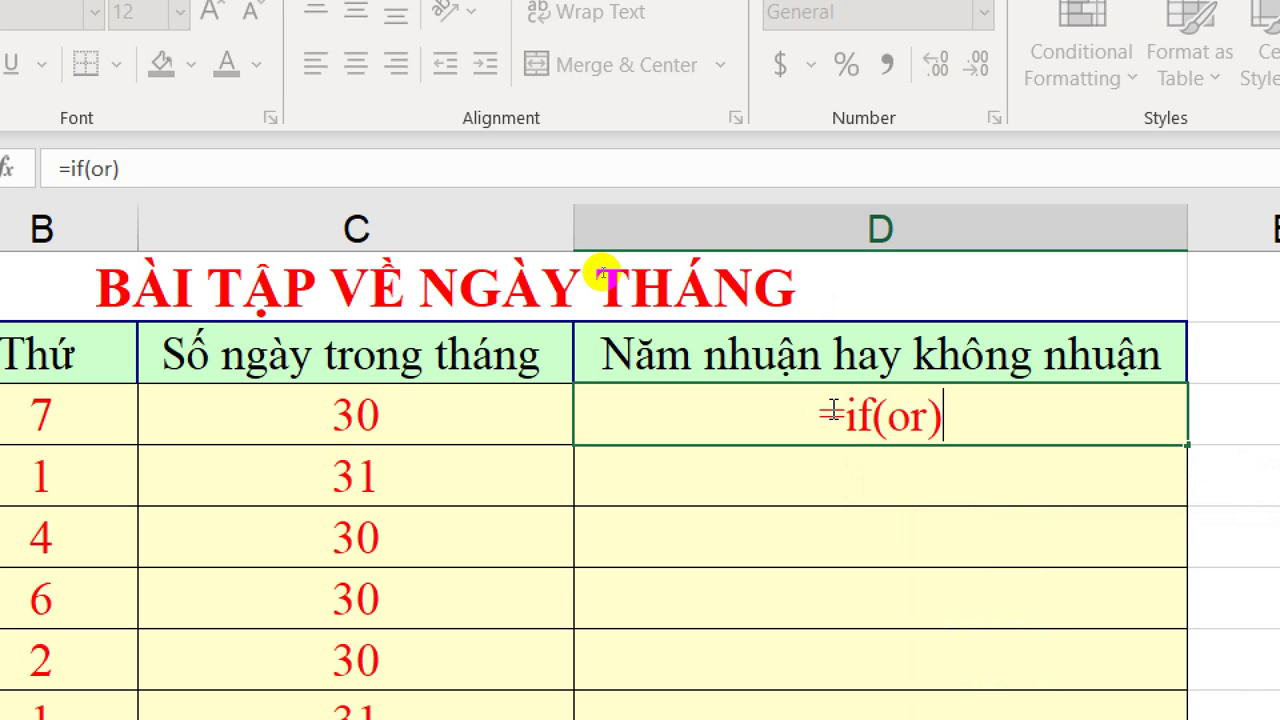
{"action": "type", "text": "_"}
{"action": "key", "text": "BackSpace"}
{"action": "key", "text": "BackSpace"}
{"action": "type", "text": "("}
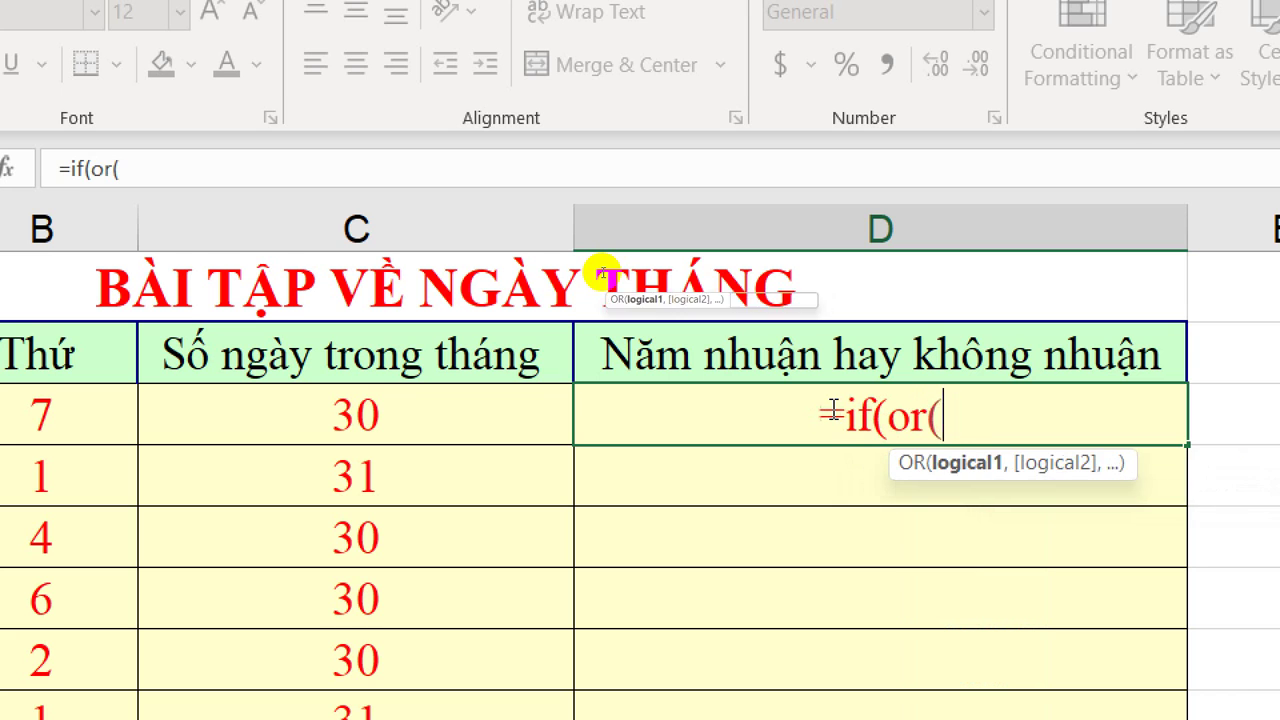
{"action": "type", "text": ")"}
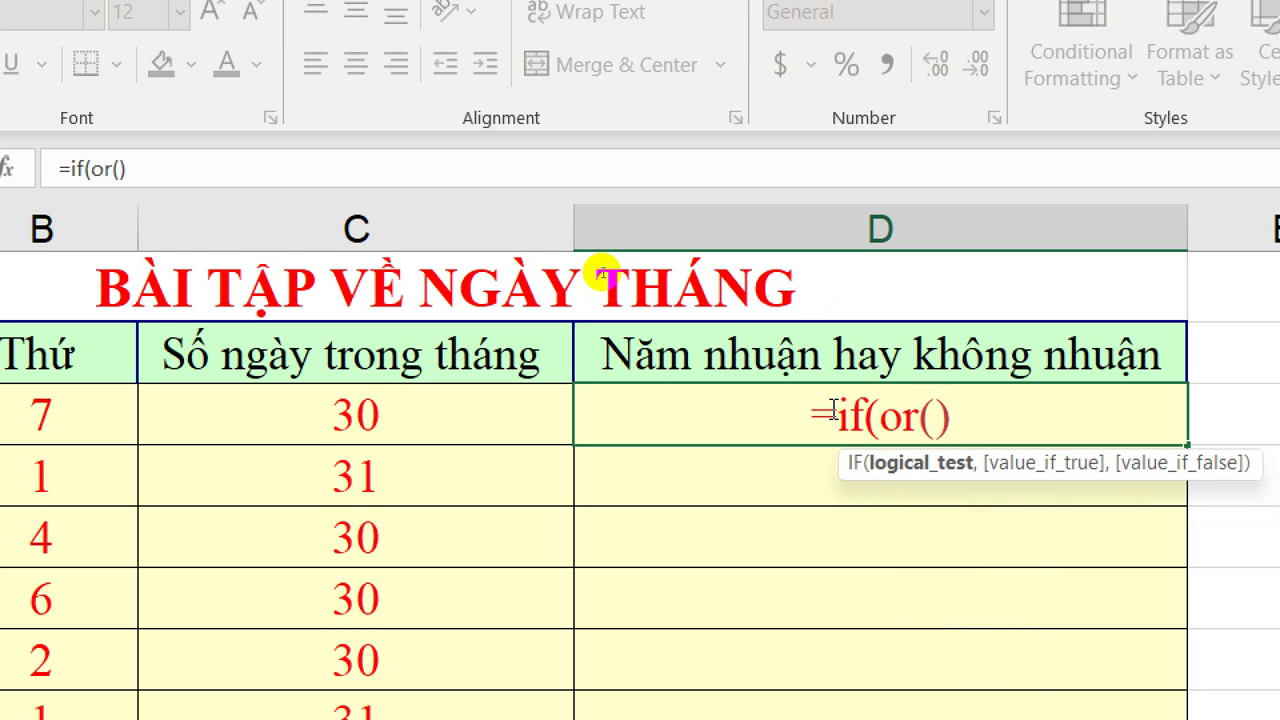
{"action": "type", "text": ","}
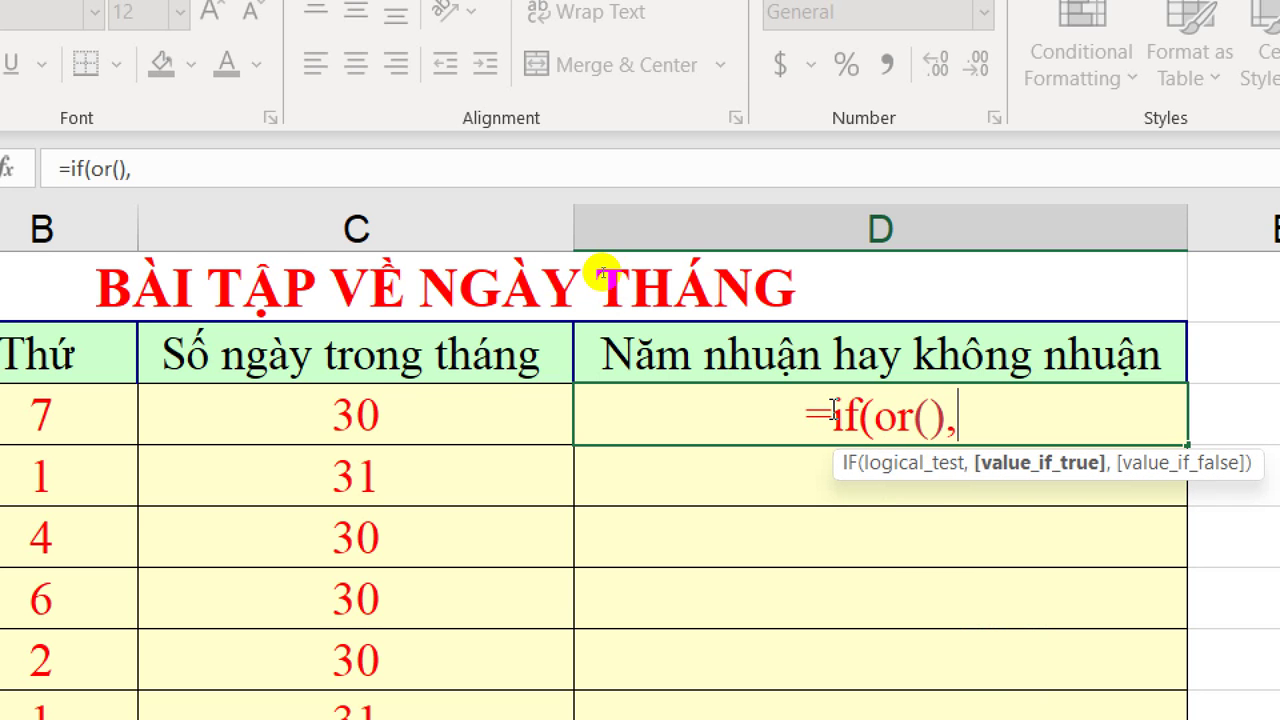
{"action": "type", "text": "gt"}
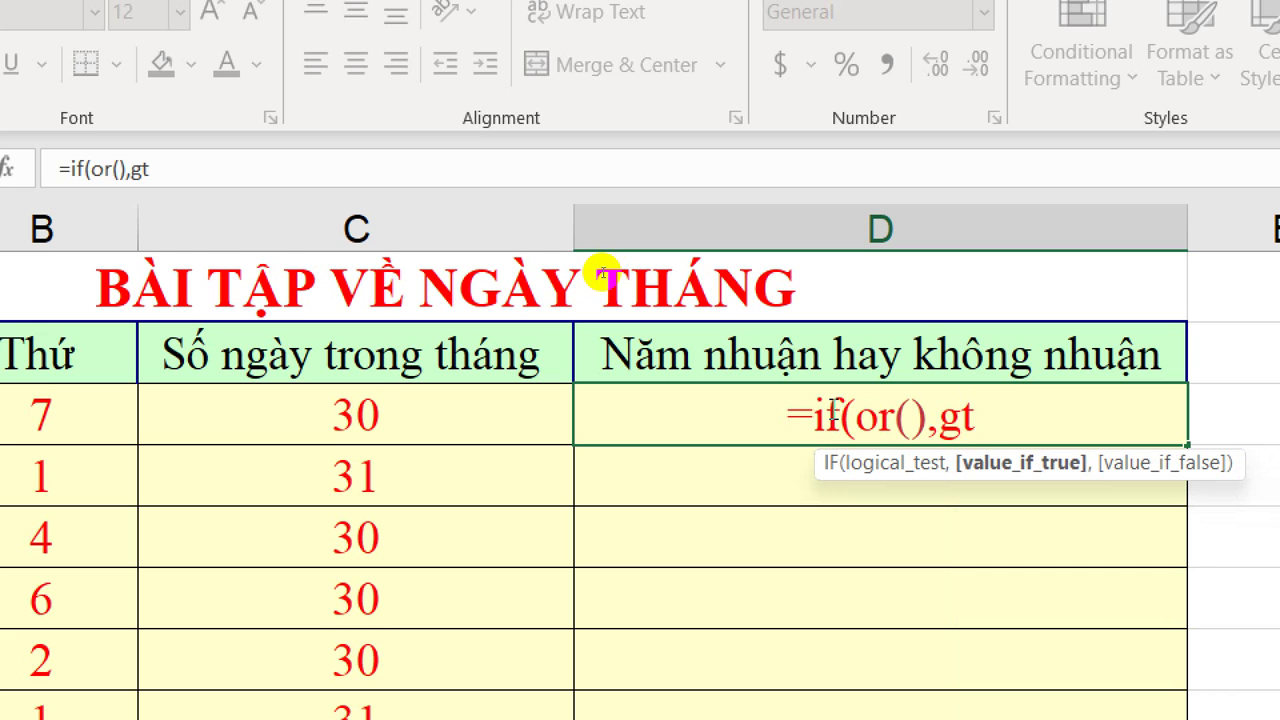
{"action": "type", "text": "d,"}
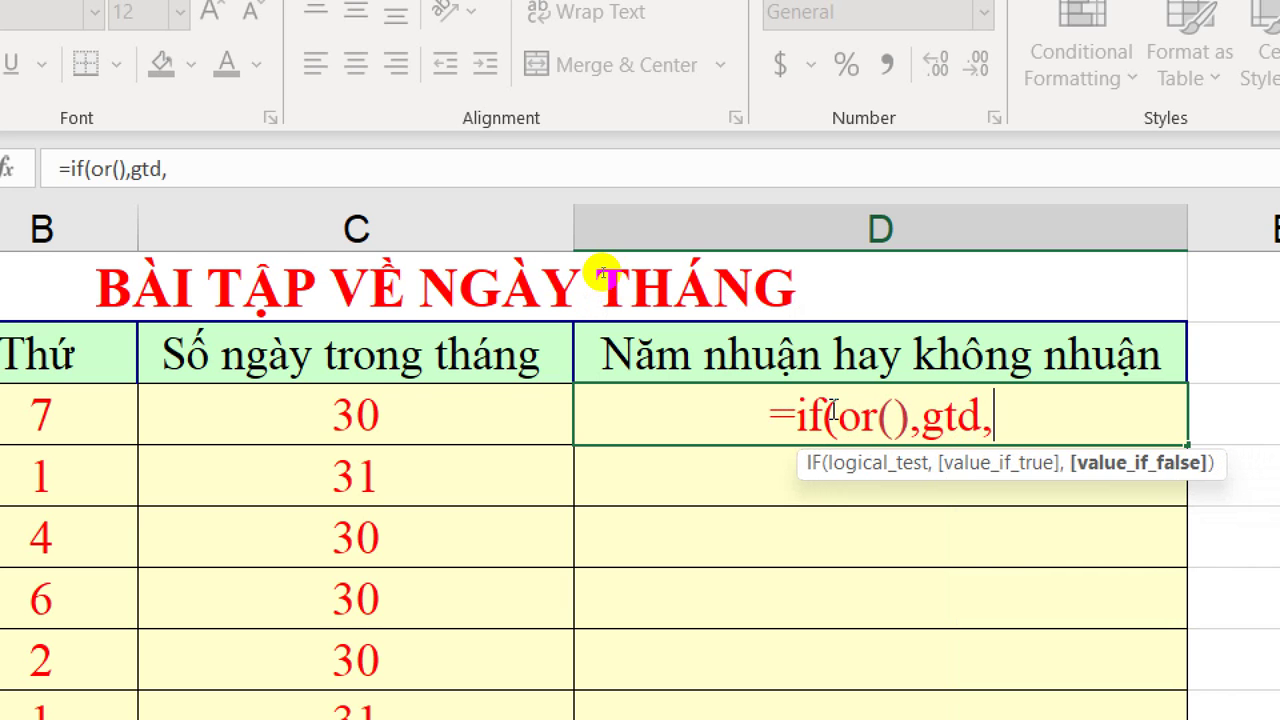
{"action": "type", "text": "gts"}
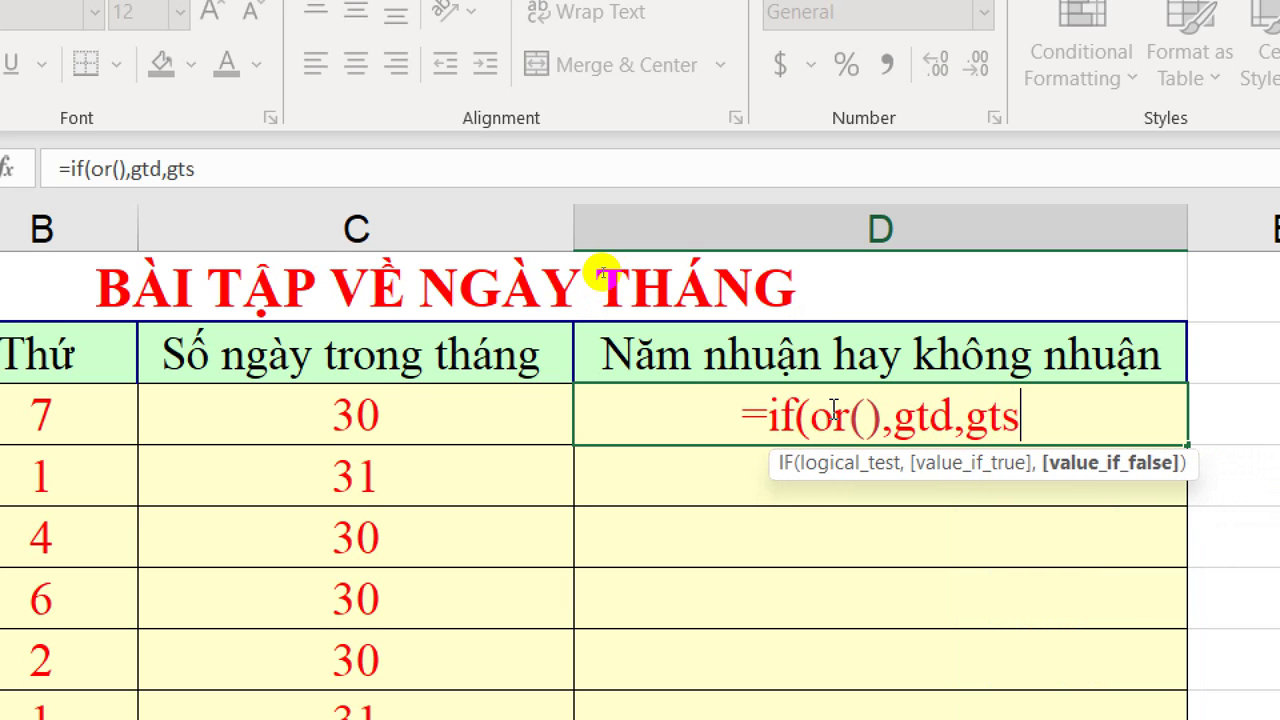
{"action": "type", "text": ")"}
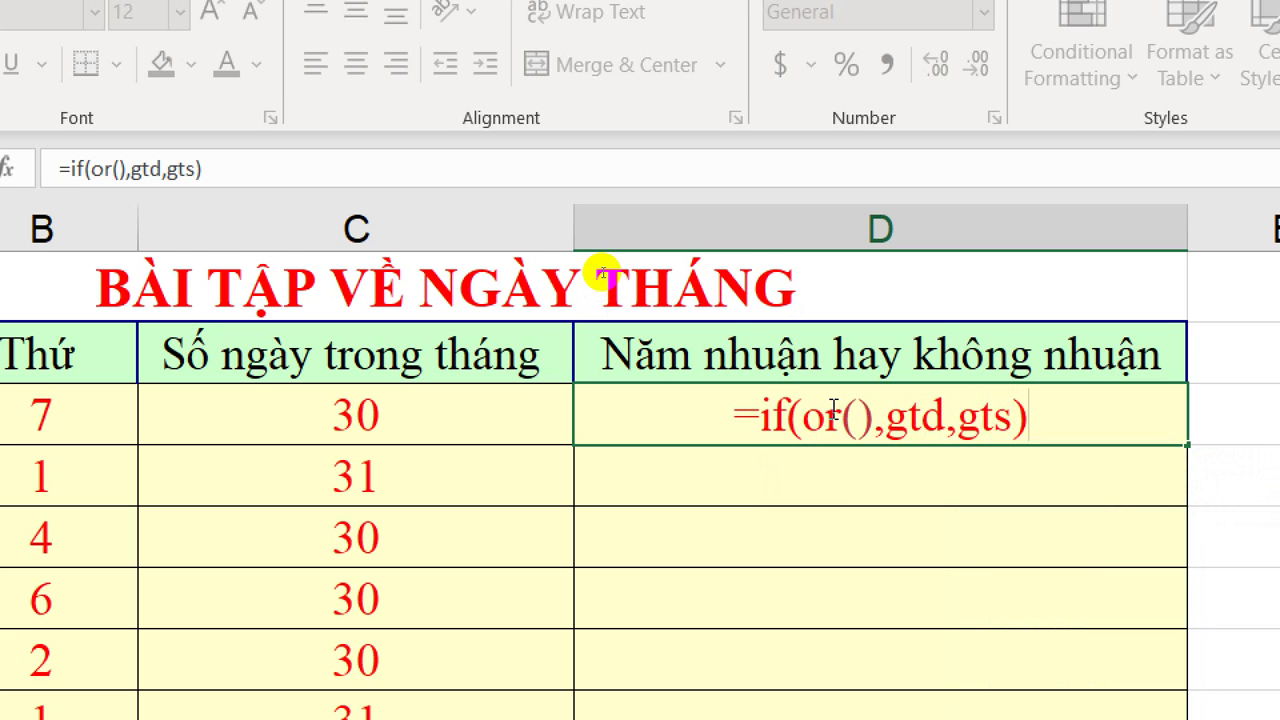
Replace the gtd and gts placeholders in D3 with "Năm nhuận" and "Không nhuận".
{"action": "left_click", "coordinate": [980, 412]}
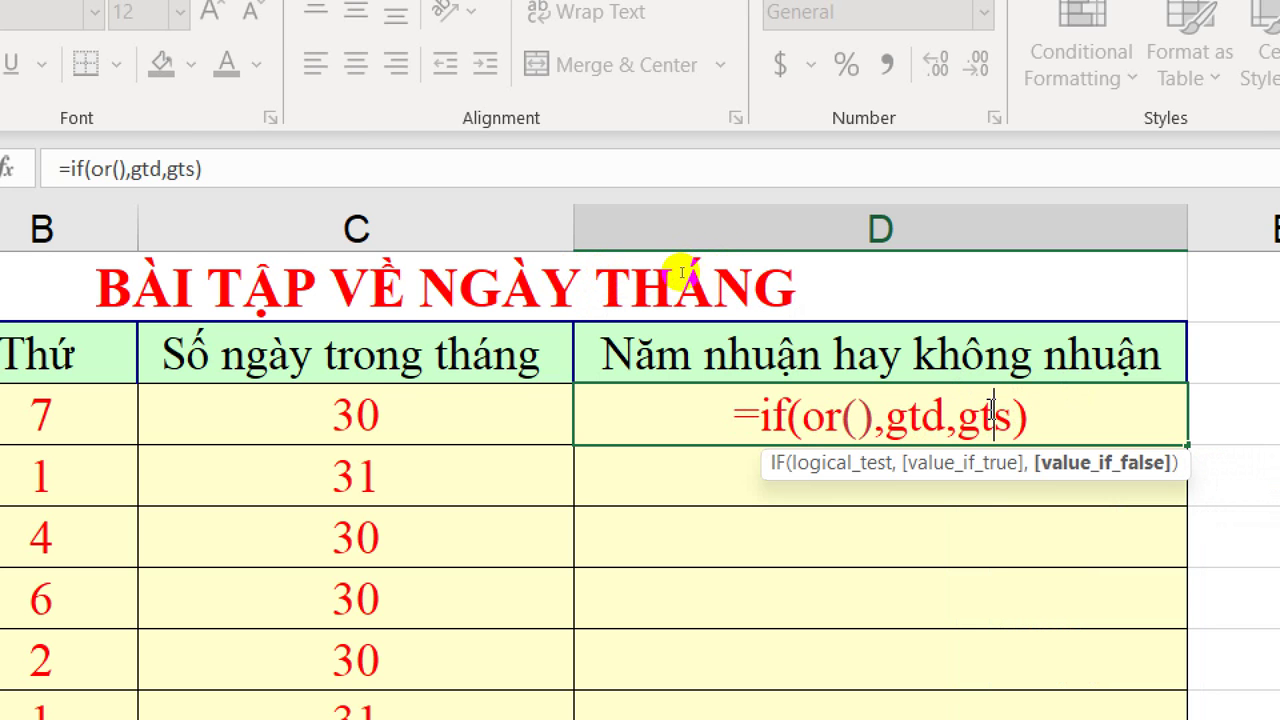
{"action": "left_click", "coordinate": [925, 416]}
{"action": "left_click", "coordinate": [853, 418]}
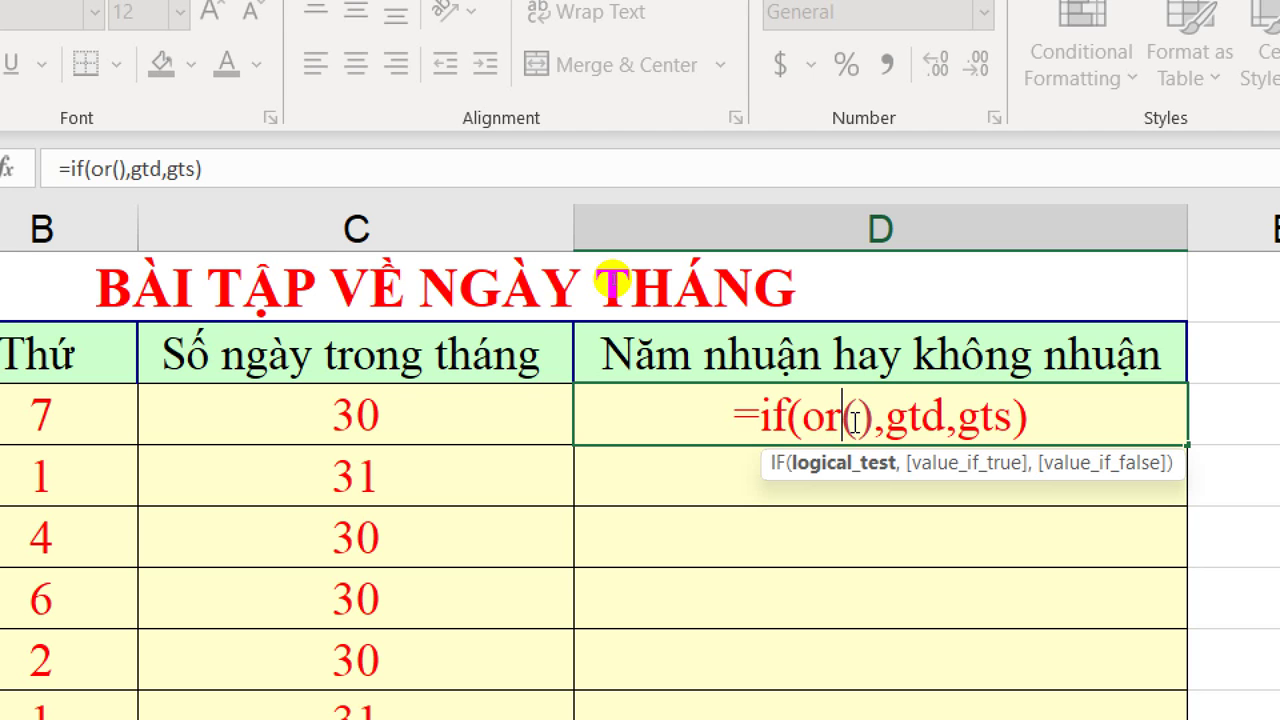
{"action": "double_click", "coordinate": [930, 421]}
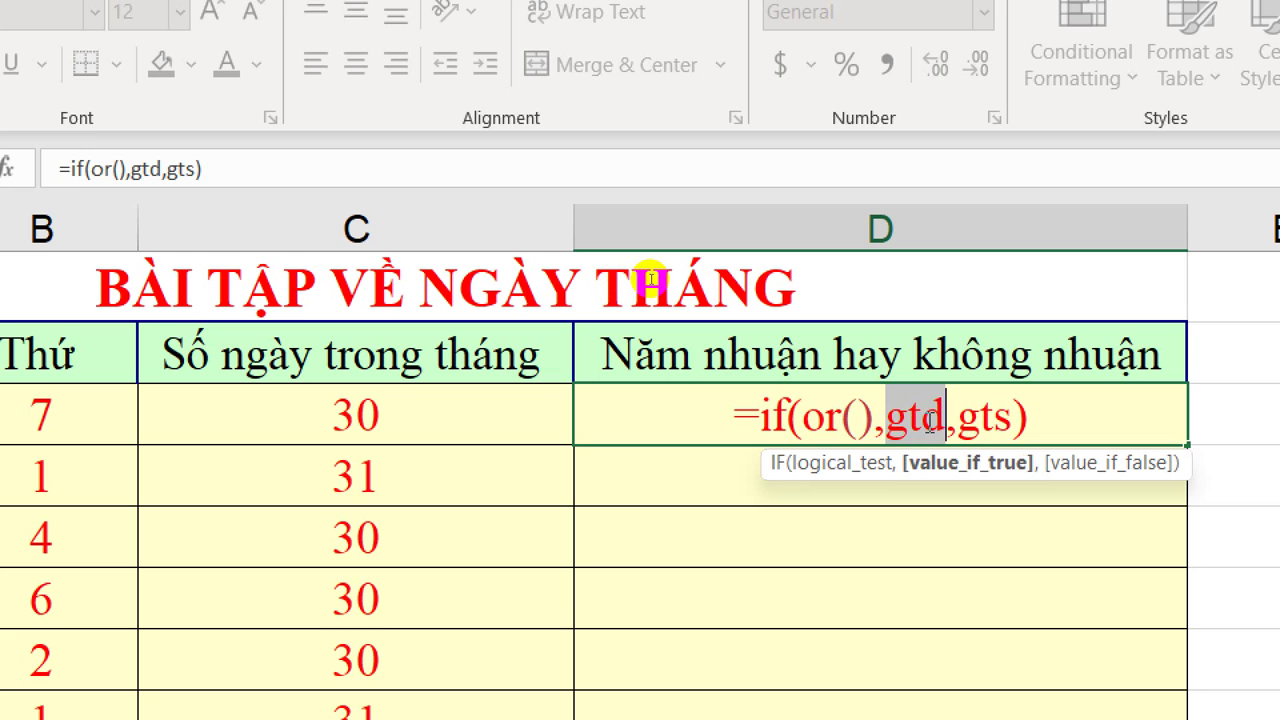
{"action": "type", "text": "\""}
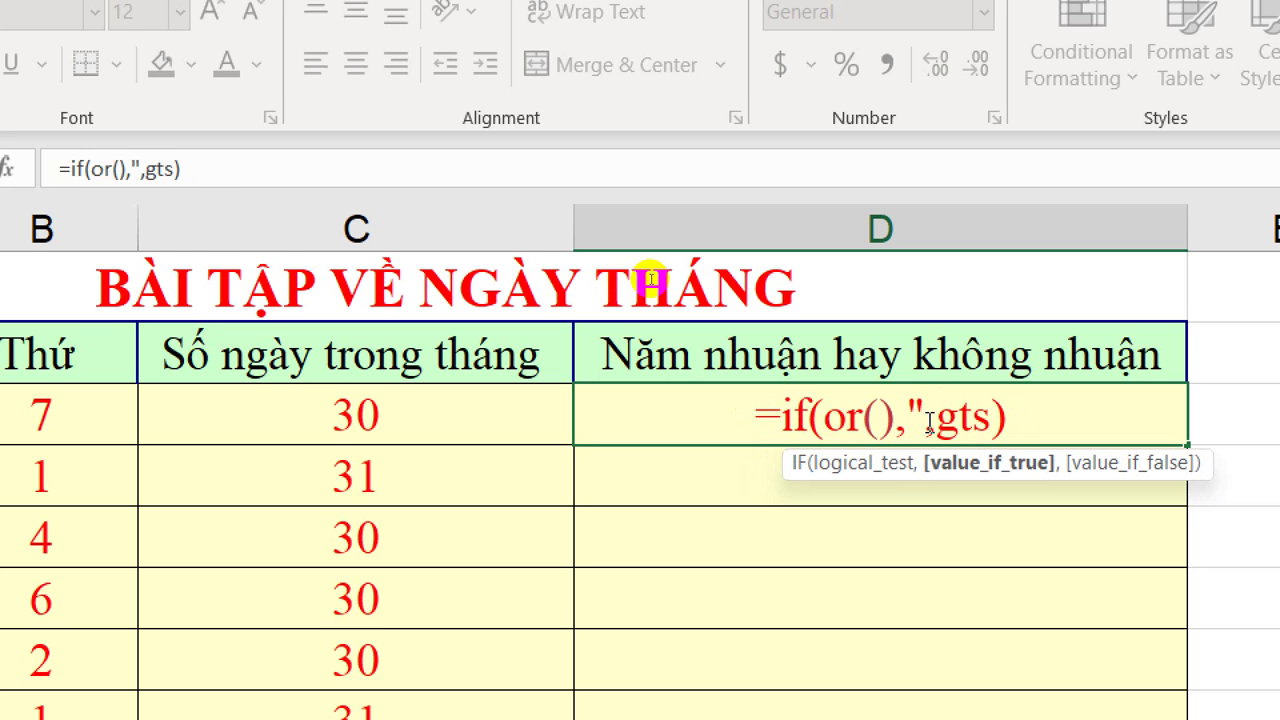
{"action": "type", "text": "Nam"}
{"action": "type", "text": " n"}
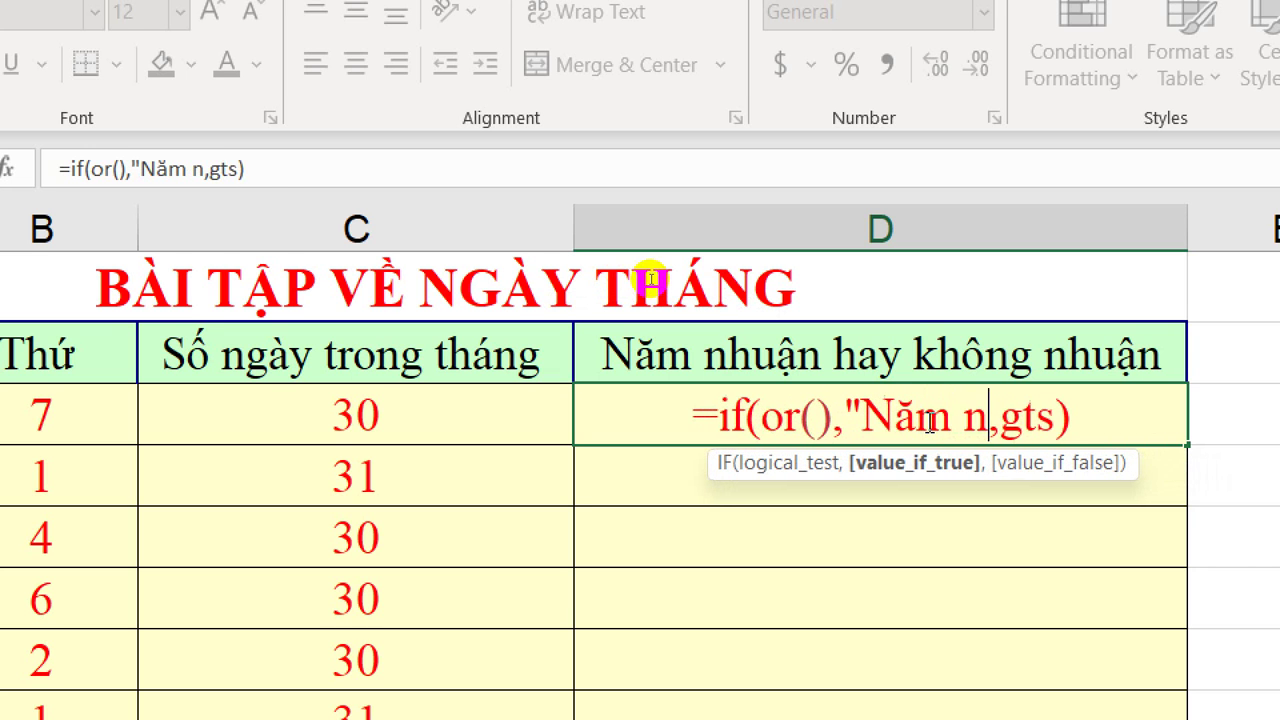
{"action": "type", "text": "huaận"}
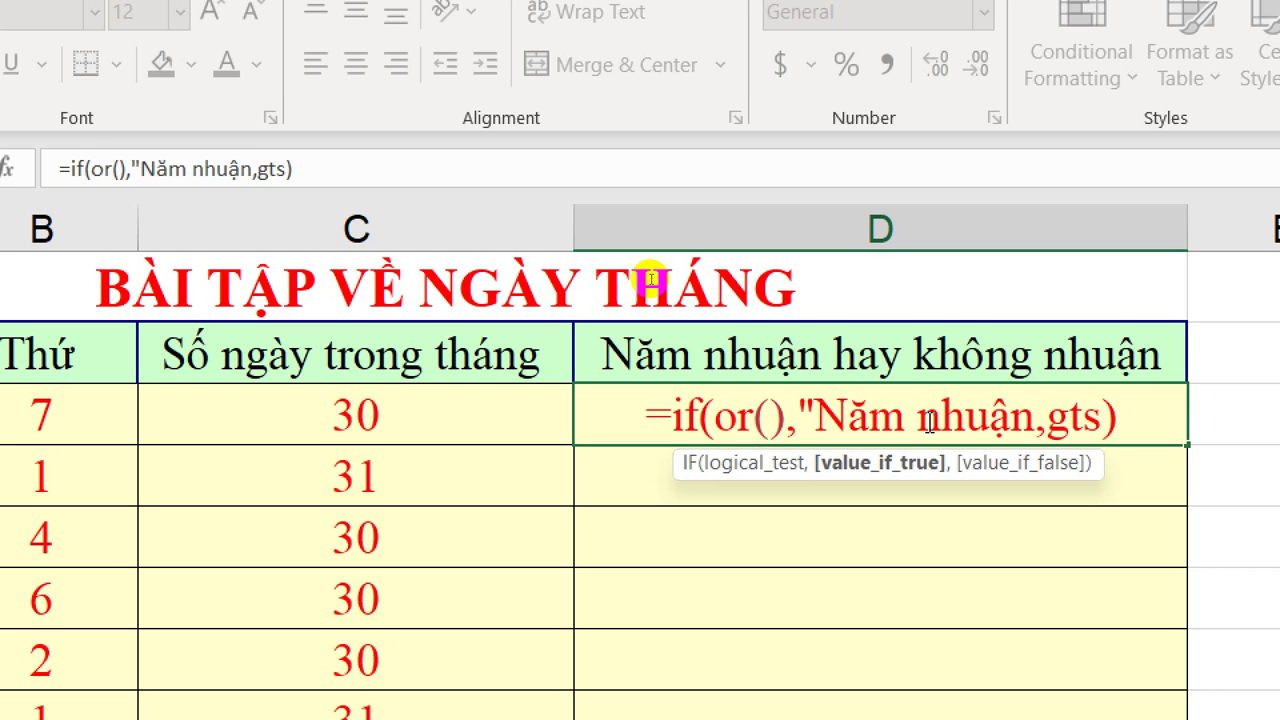
{"action": "type", "text": "\""}
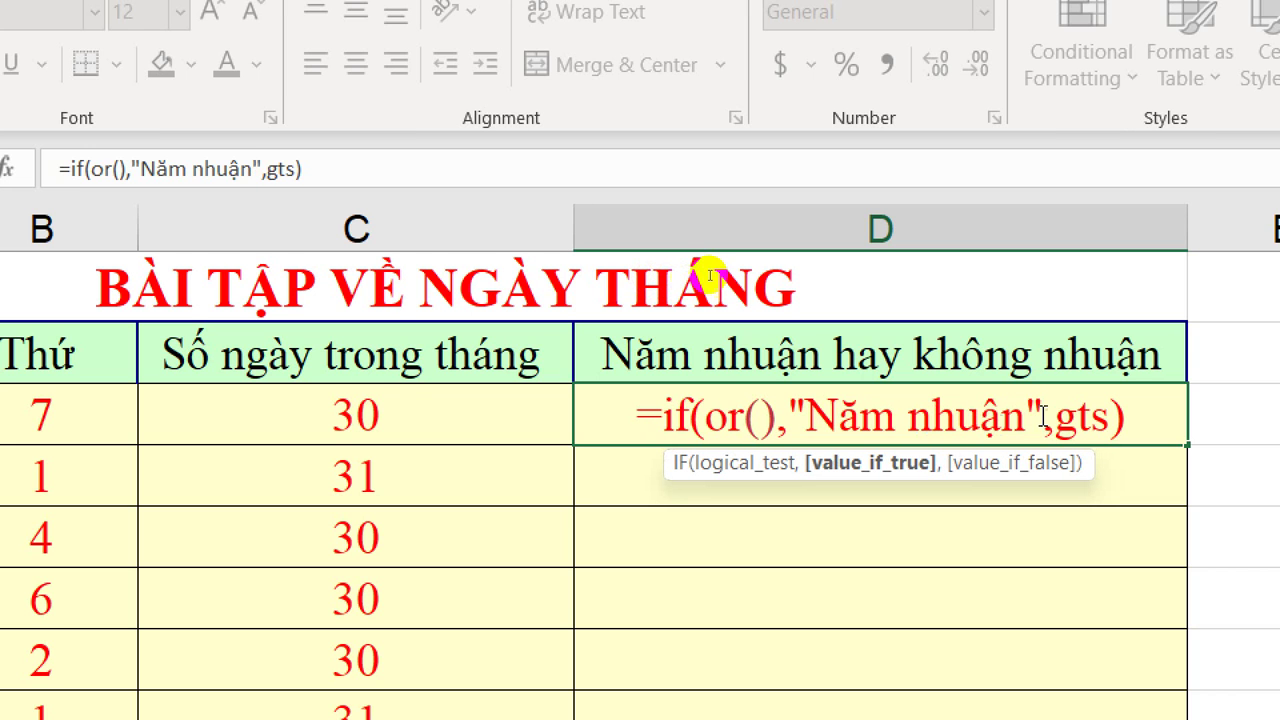
{"action": "double_click", "coordinate": [1072, 414]}
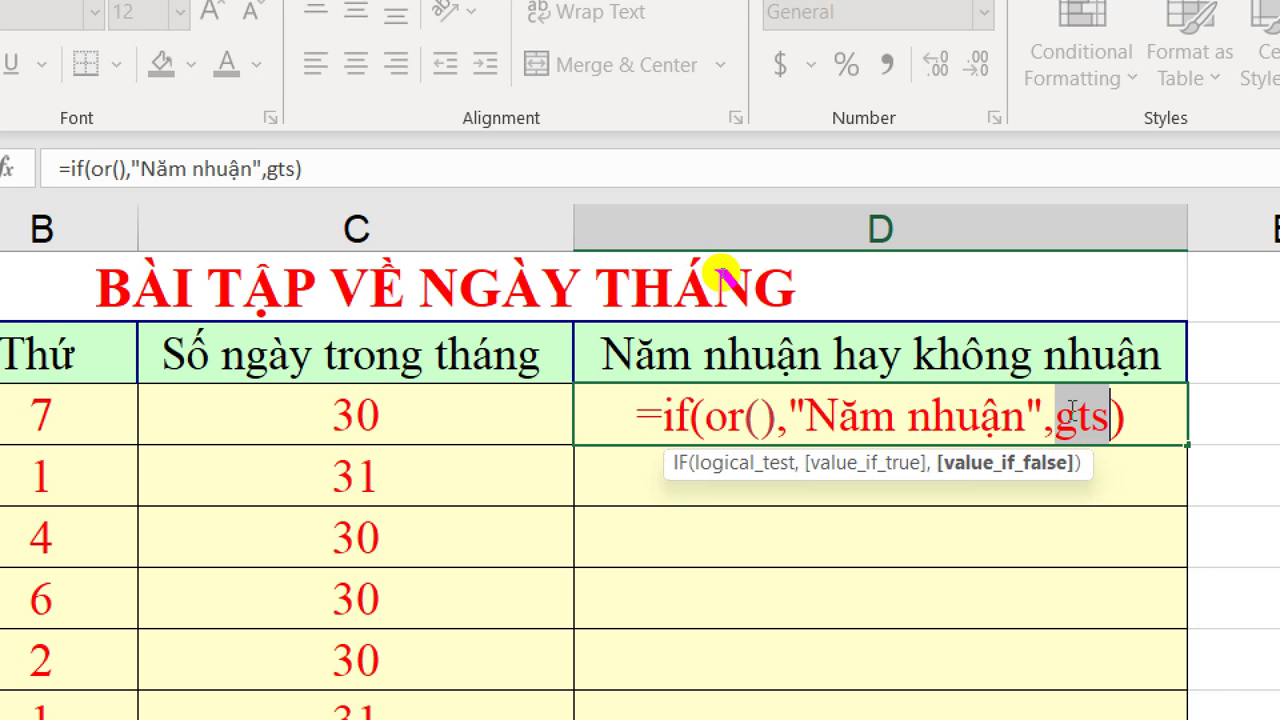
{"action": "type", "text": "\"Không "}
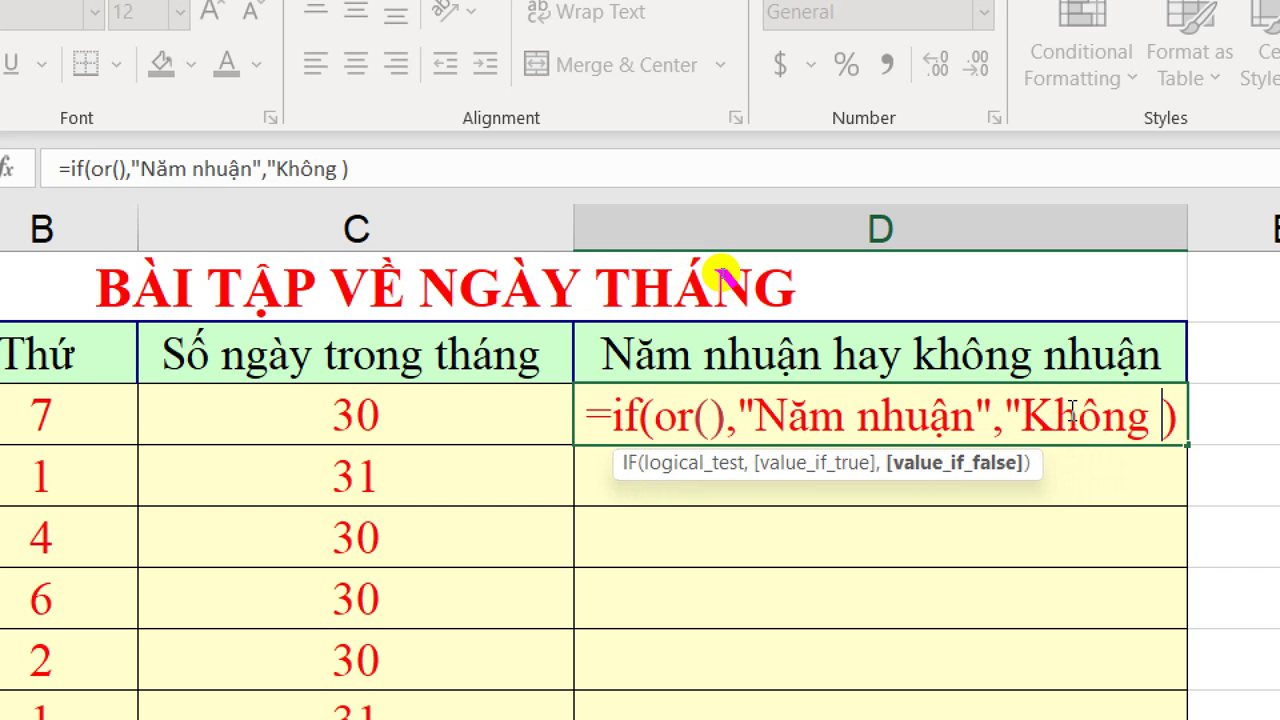
{"action": "type", "text": "nhuận"}
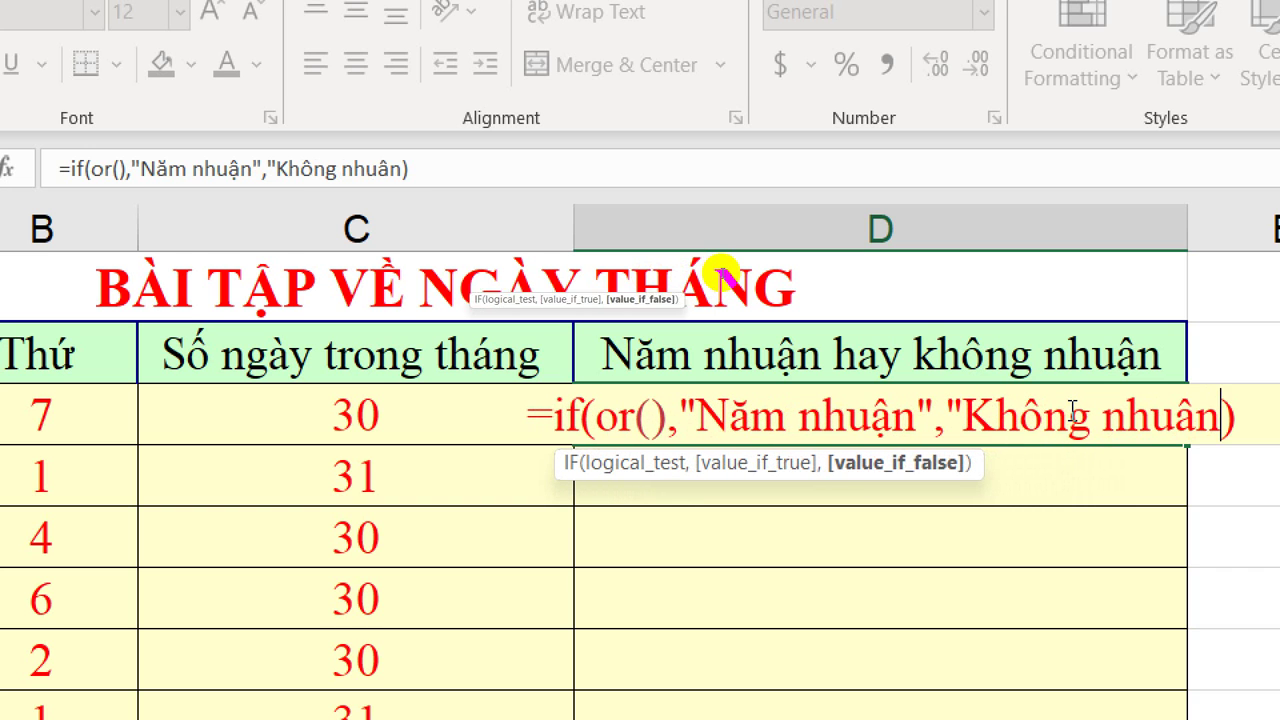
{"action": "type", "text": "\""}
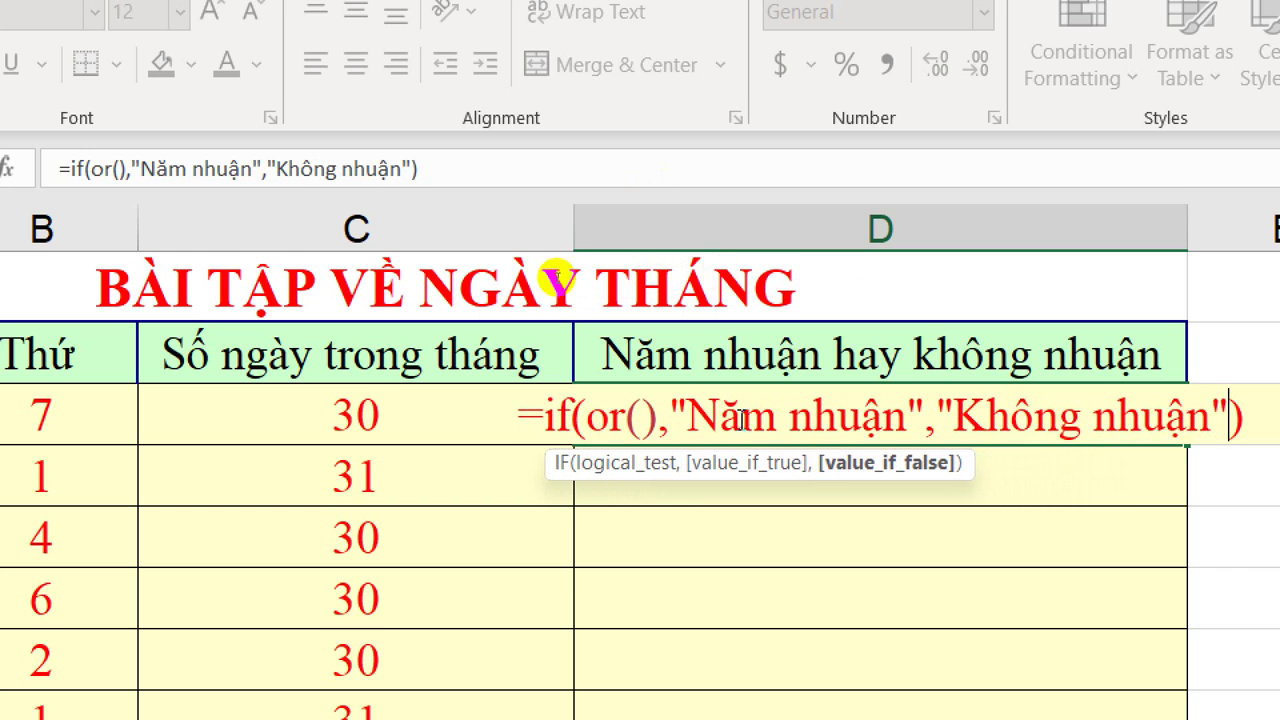
Fill OR with placeholder conditions dk1,dk2, then replace dk1 with mo after trying YEAR and MOD.
{"action": "left_click", "coordinate": [643, 418]}
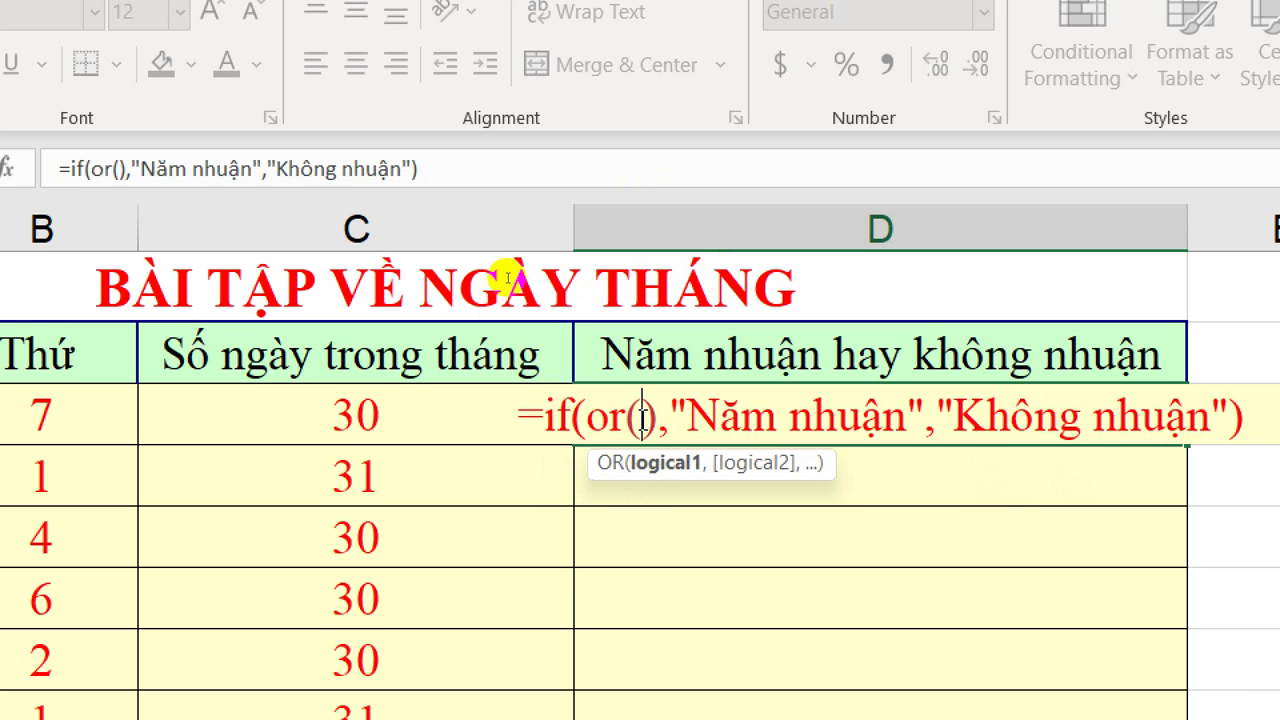
{"action": "type", "text": "d"}
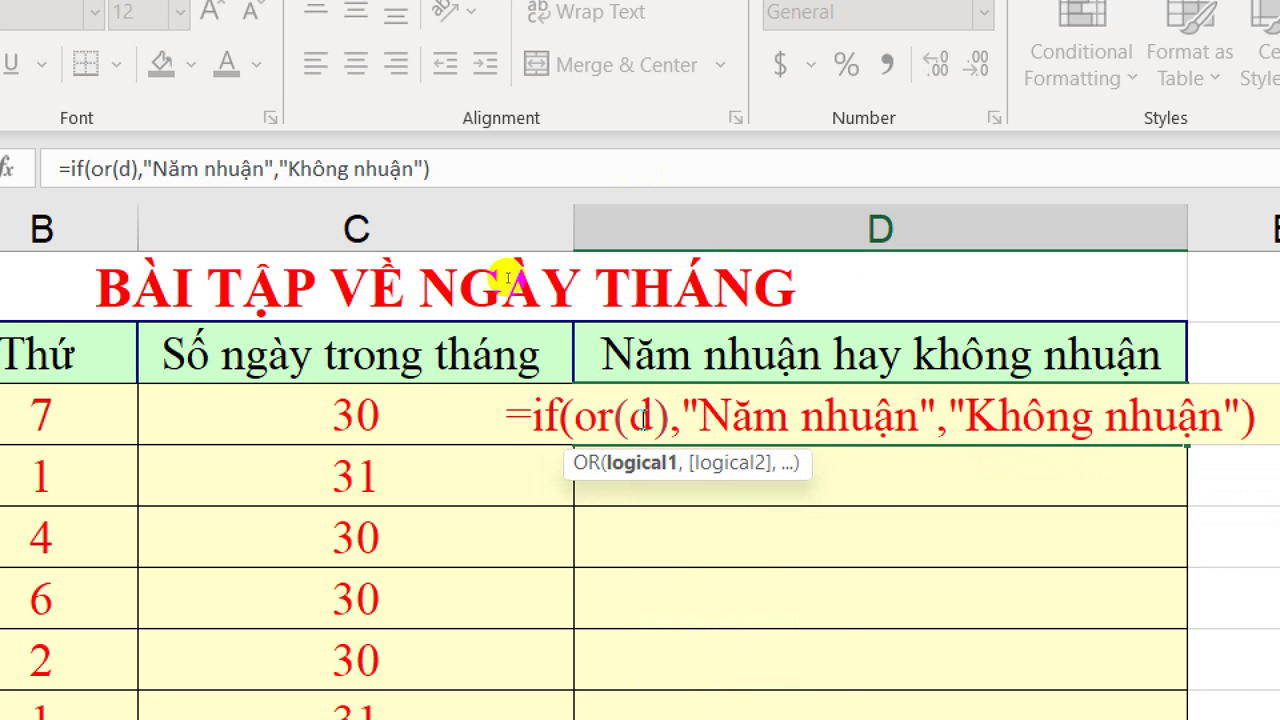
{"action": "type", "text": "k1,dk"}
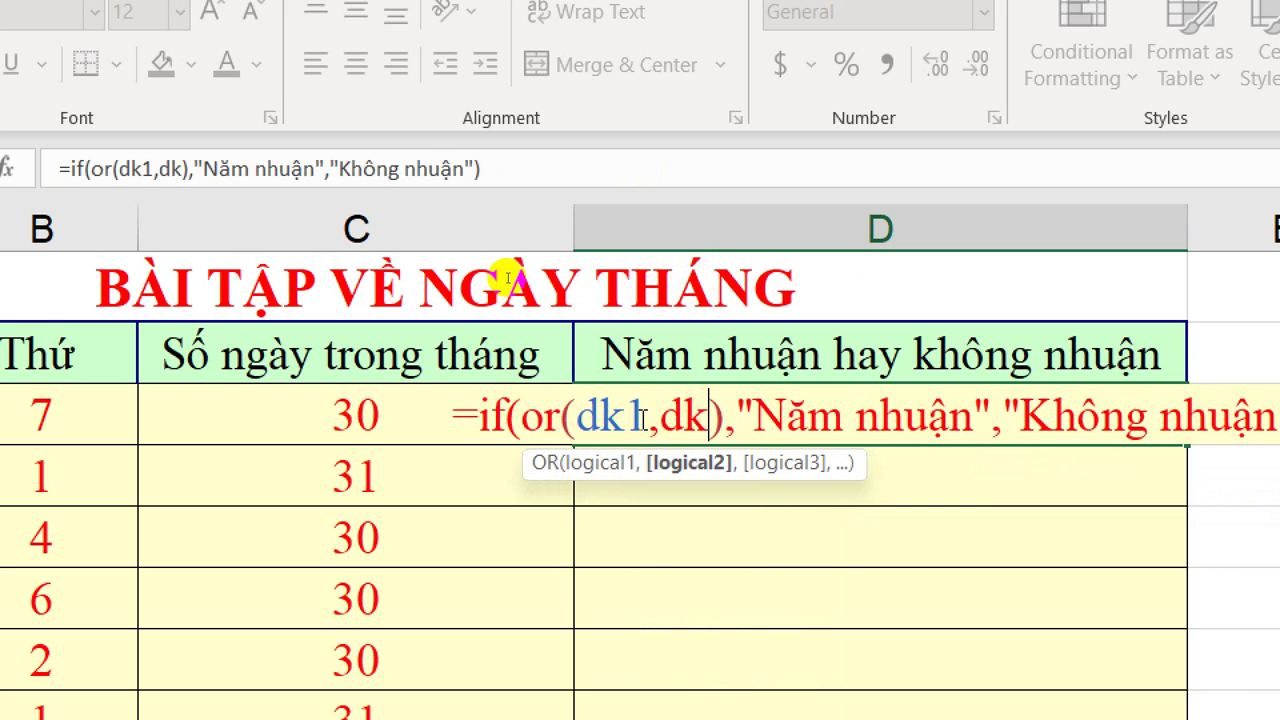
{"action": "type", "text": "2"}
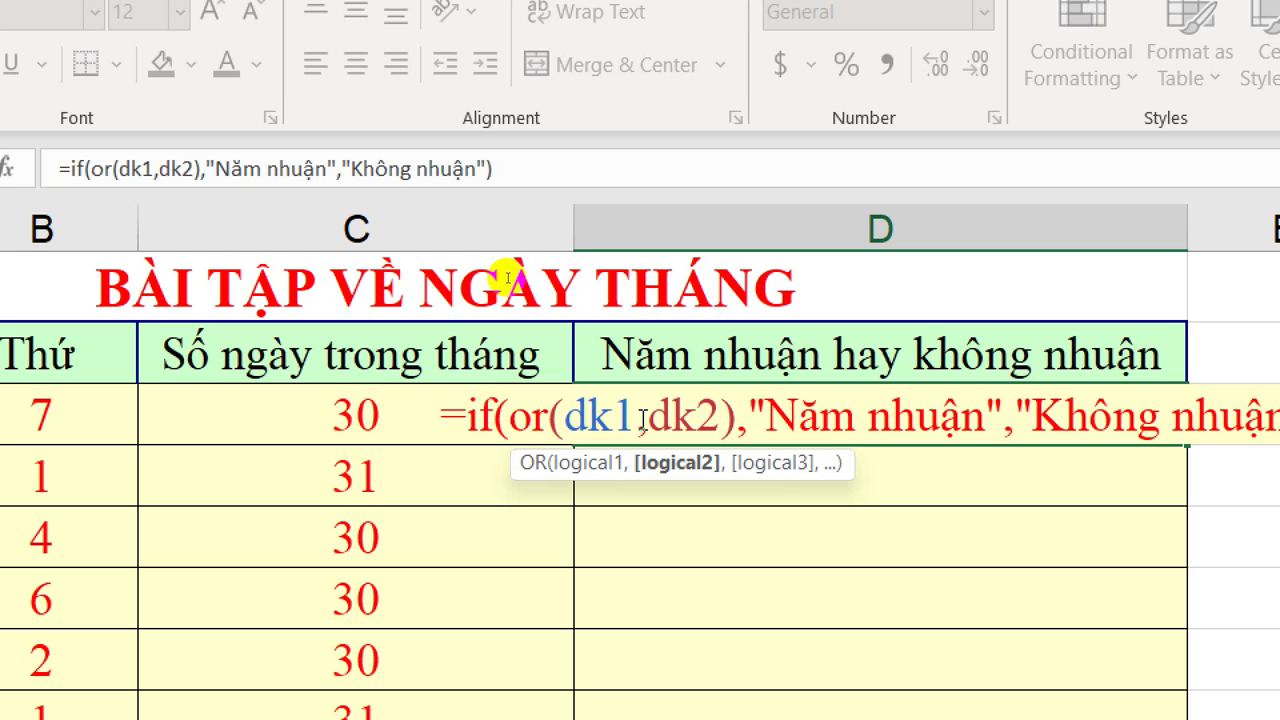
{"action": "double_click", "coordinate": [610, 418]}
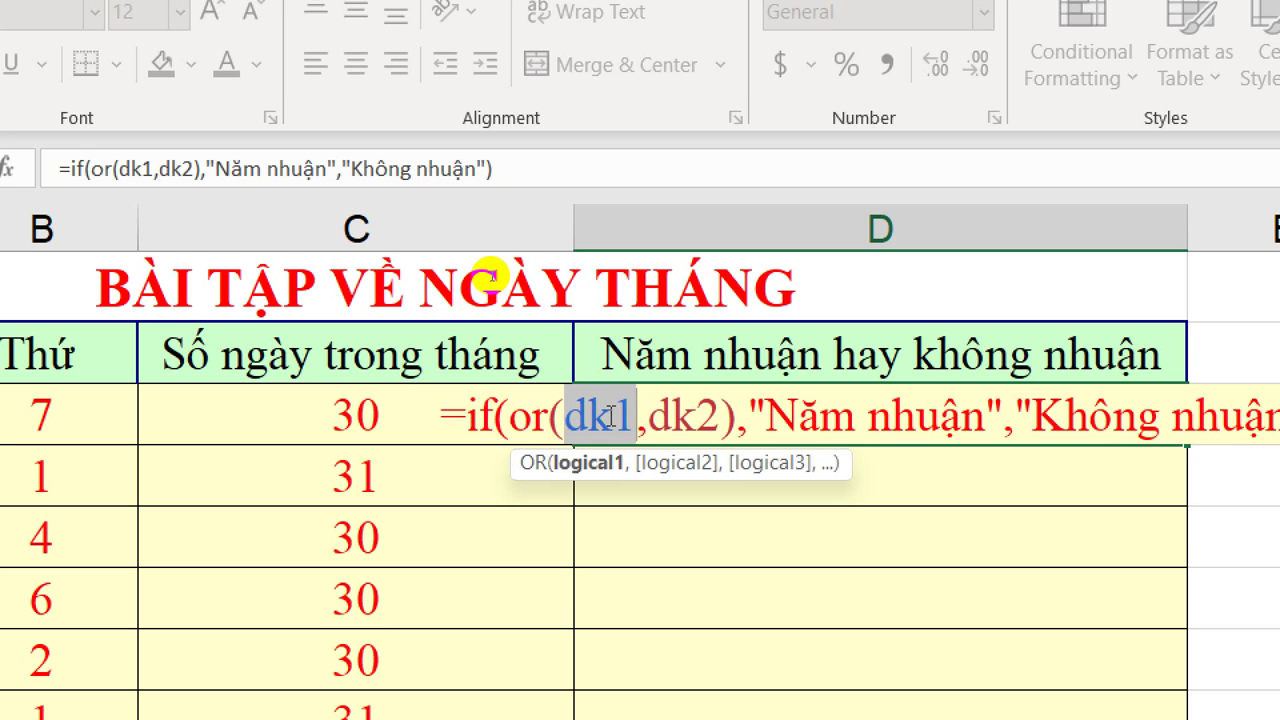
{"action": "type", "text": "ye"}
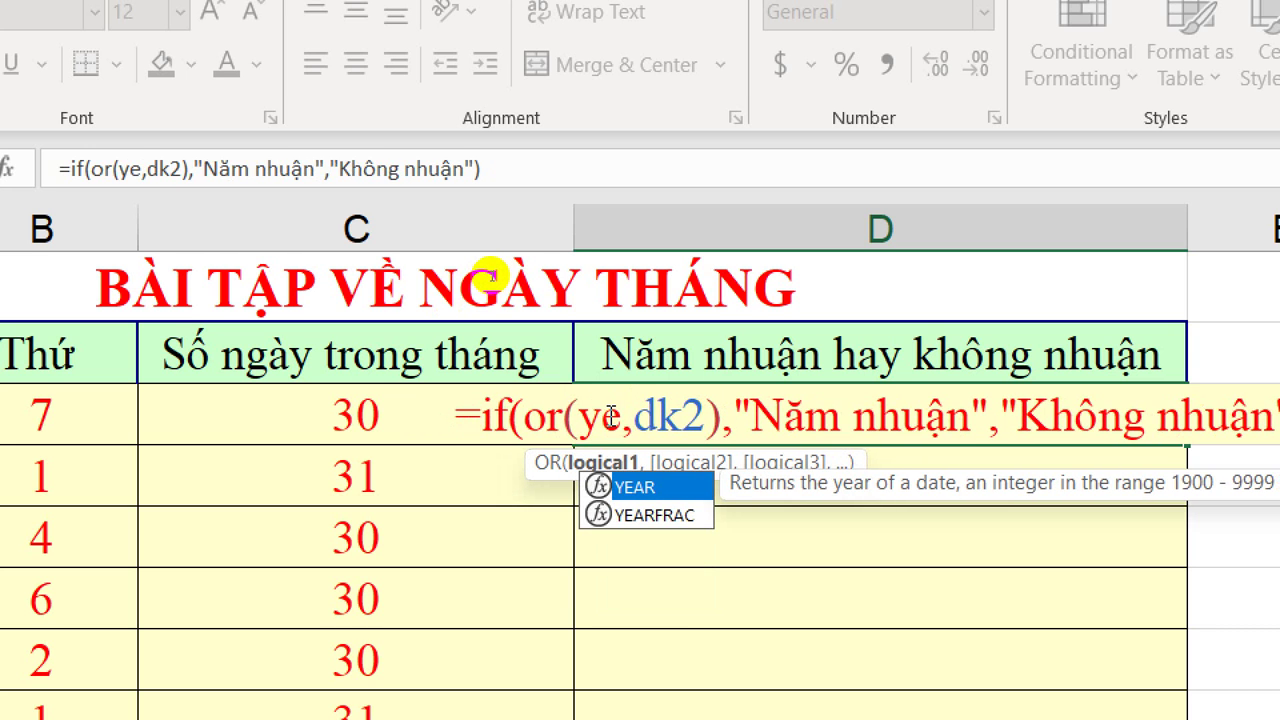
{"action": "key", "text": "Tab"}
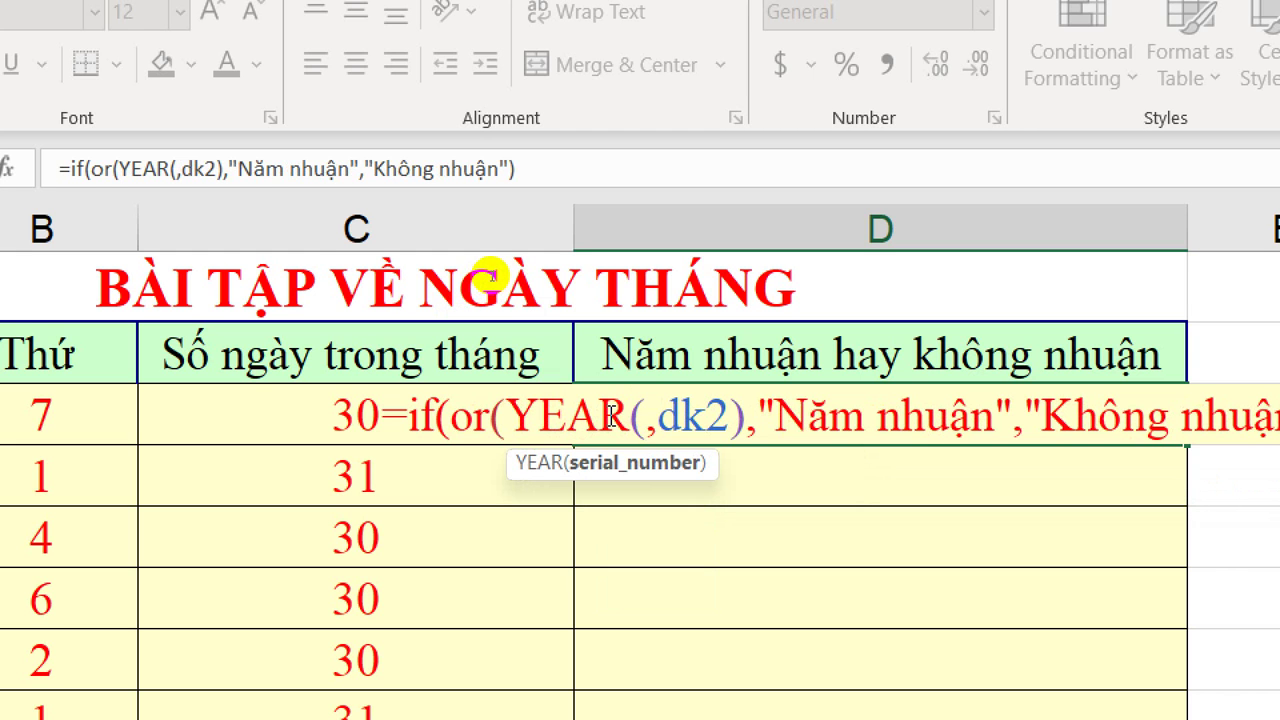
{"action": "key", "text": "BackSpace"}
{"action": "key", "text": "BackSpace"}
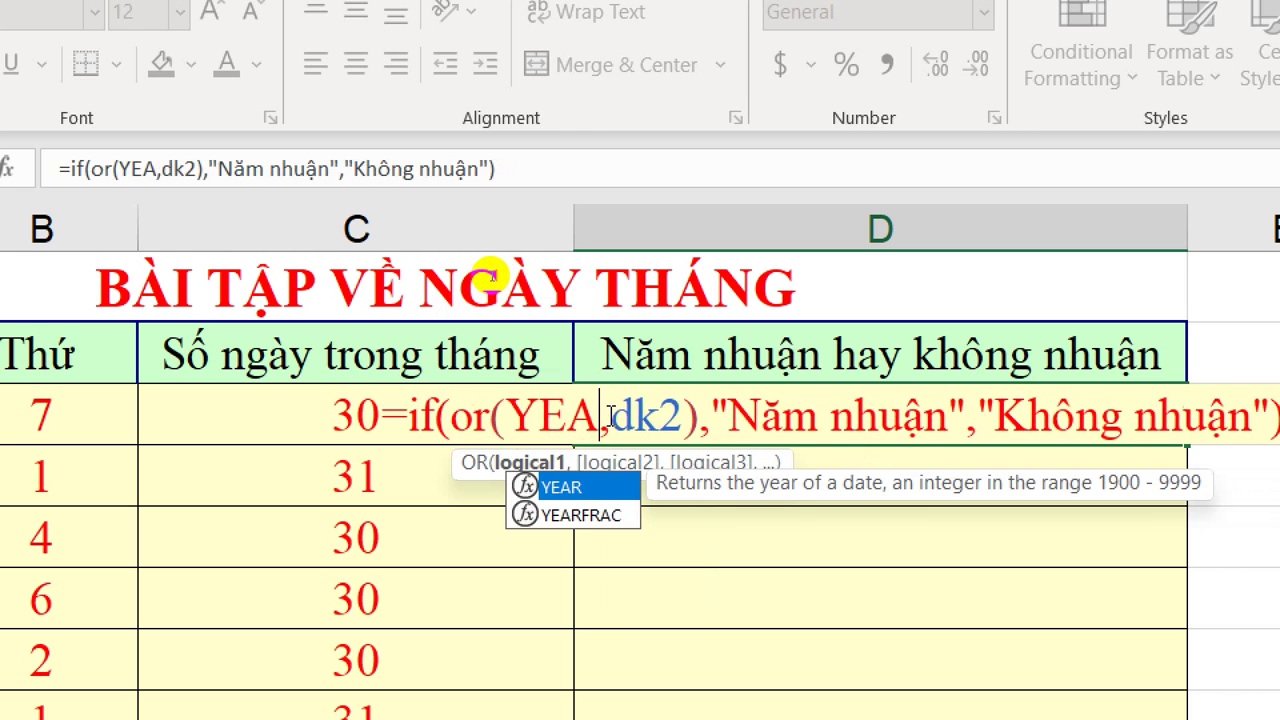
{"action": "key", "text": "BackSpace"}
{"action": "key", "text": "BackSpace"}
{"action": "key", "text": "BackSpace"}
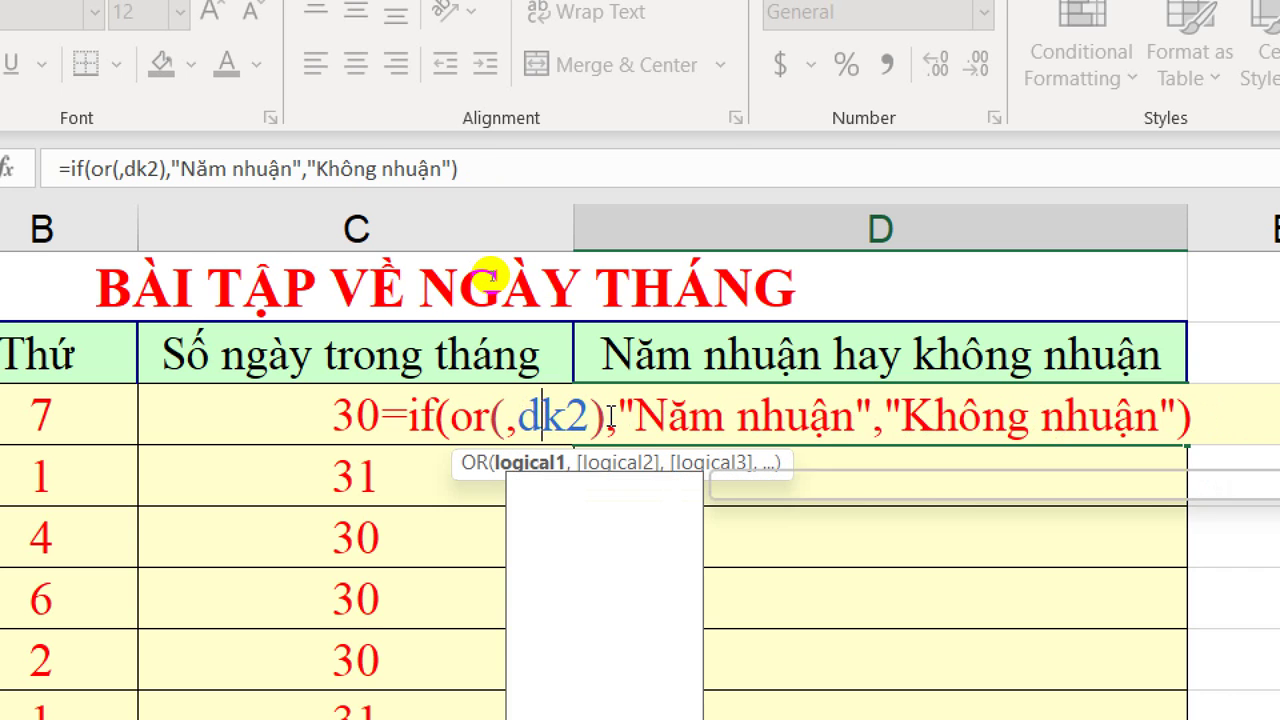
{"action": "type", "text": "mo"}
{"action": "key", "text": "Tab"}
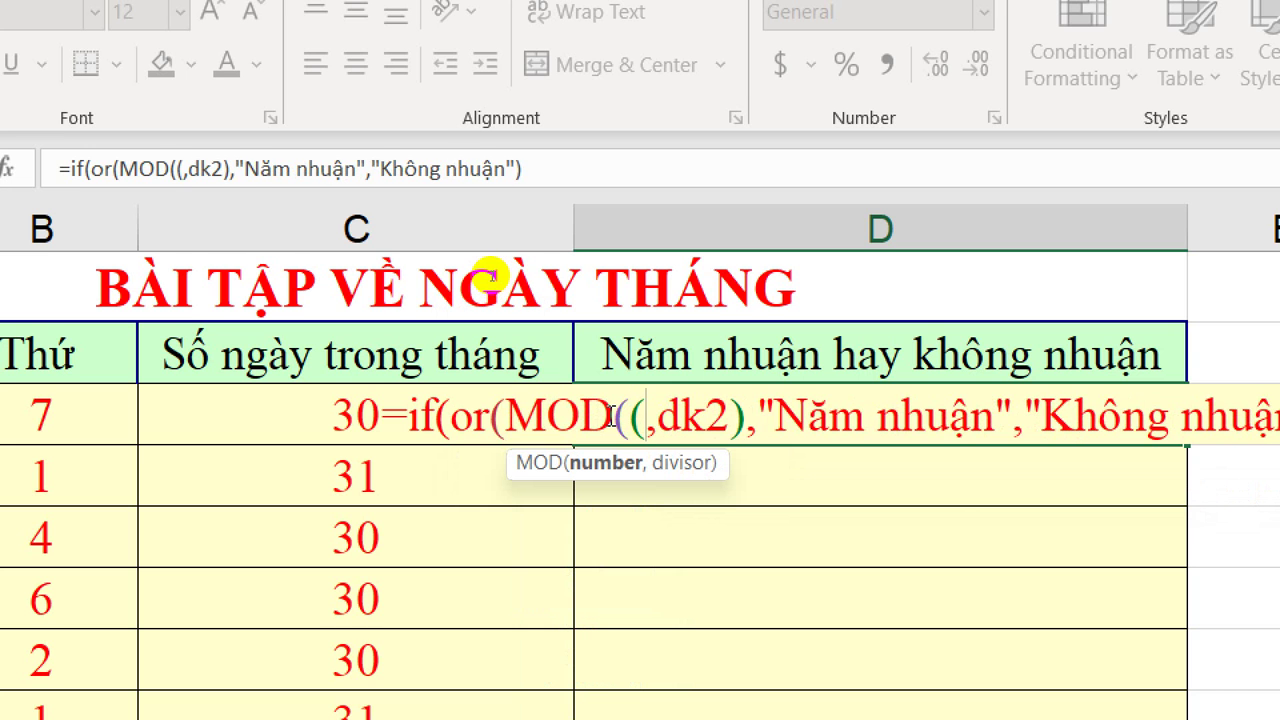
{"action": "key", "text": "ctrl+z"}
{"action": "key", "text": "Right"}
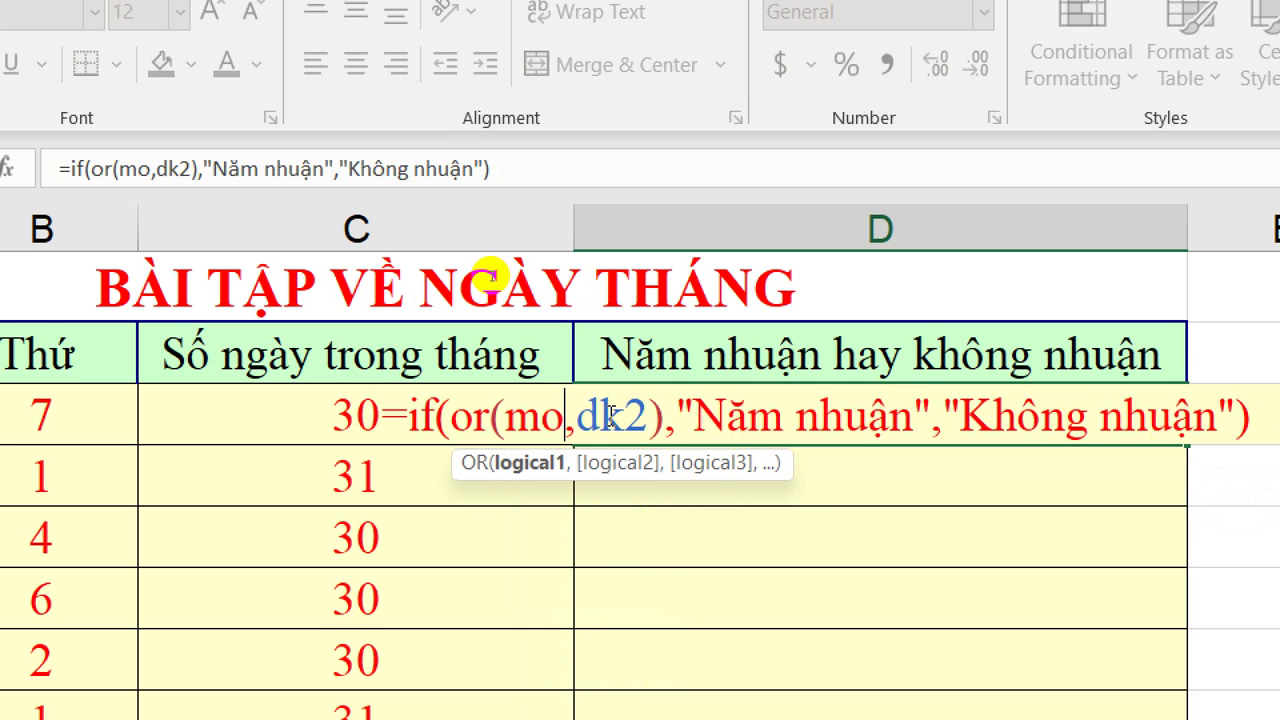
Commit D3's formula, undo and redo it to restore the #NAME? result, then reopen D3 for editing.
{"action": "key", "text": "Return"}
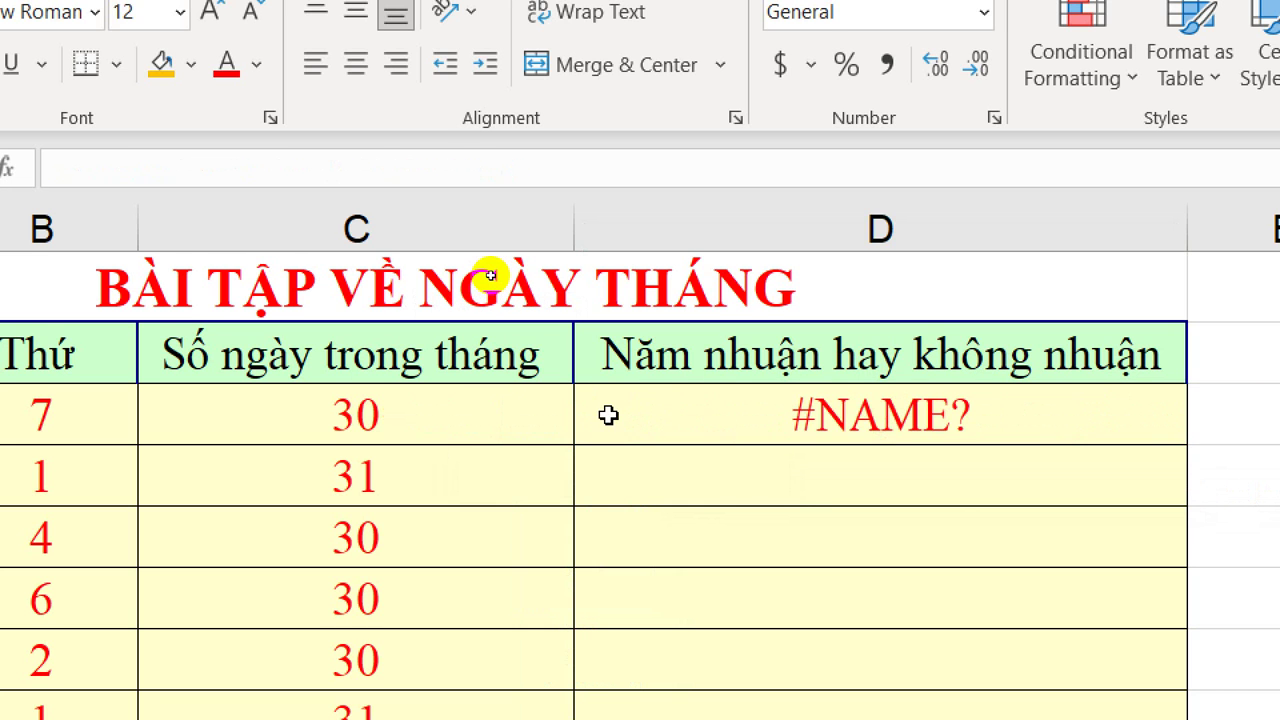
{"action": "key", "text": "ctrl+z"}
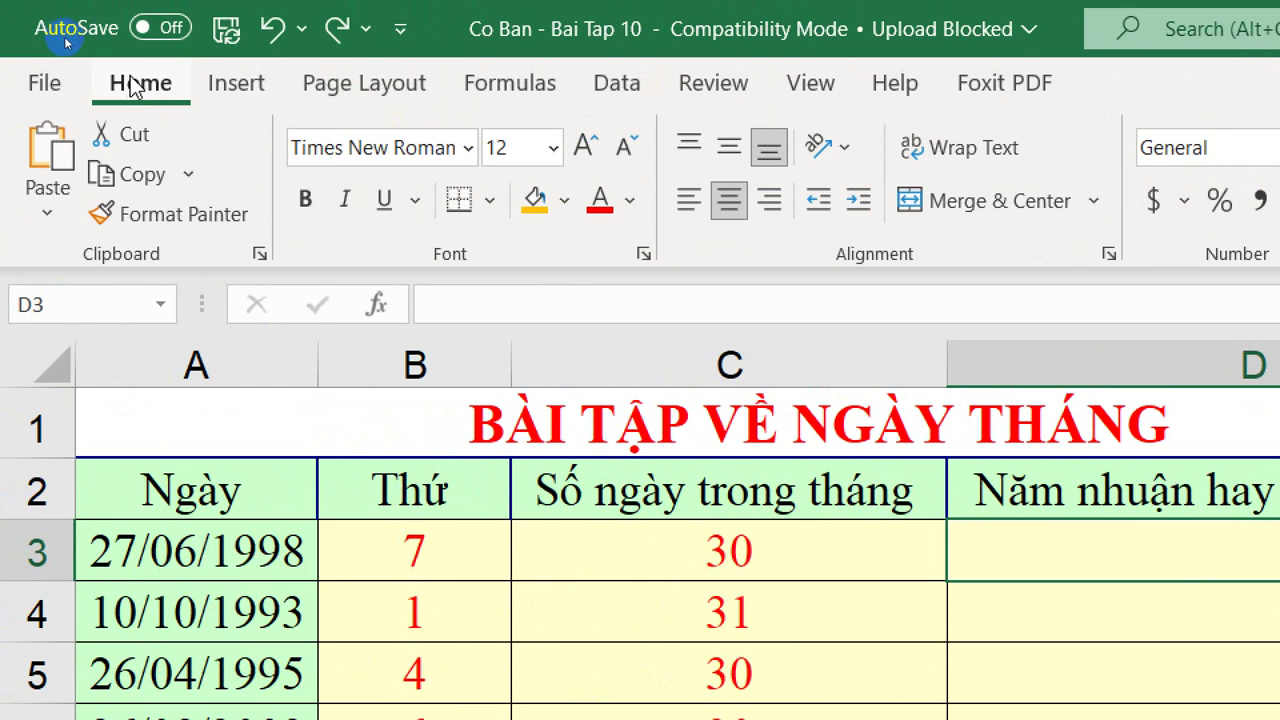
{"action": "left_click", "coordinate": [337, 28]}
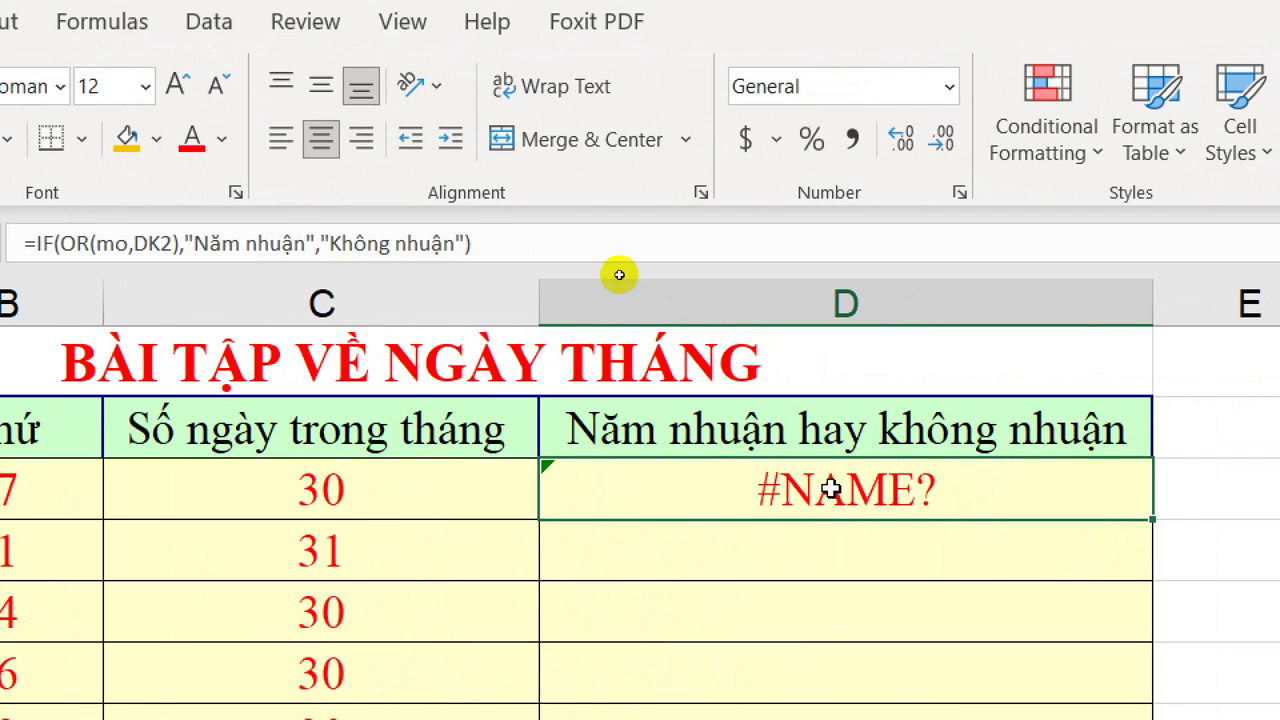
{"action": "double_click", "coordinate": [831, 488]}
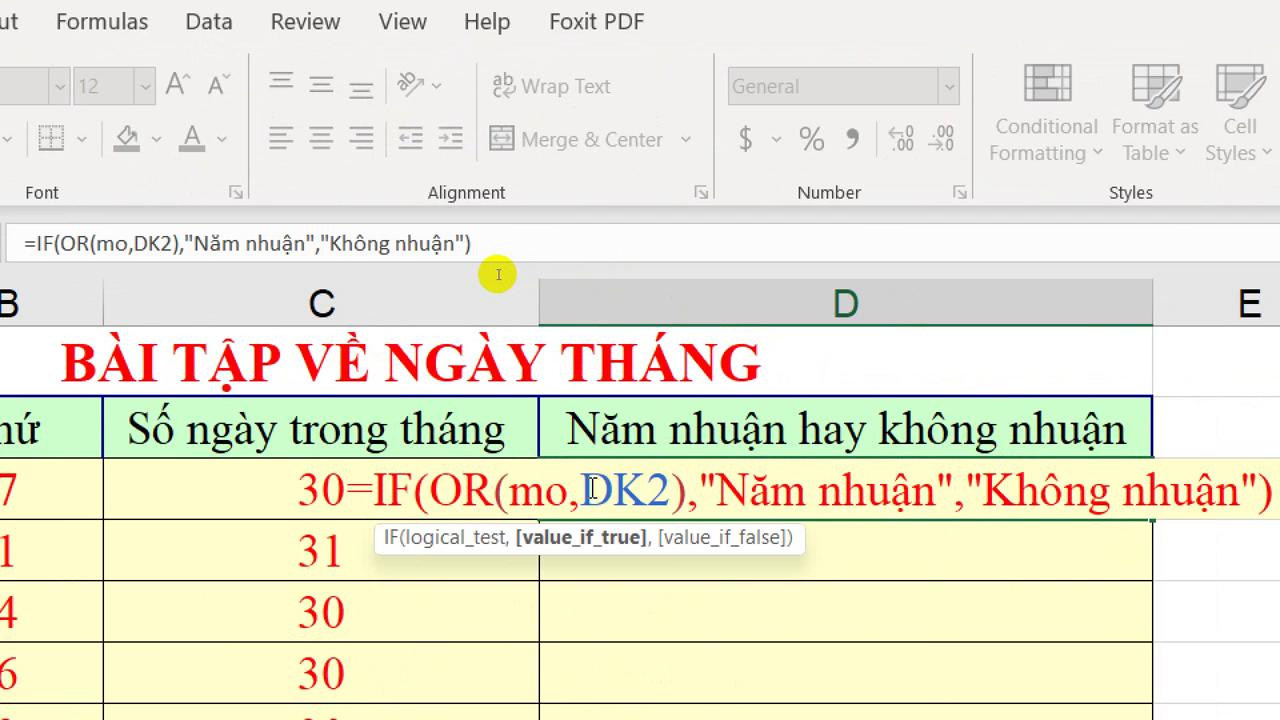
Insert MOD(YEAR(A3)) as the start of the first OR condition in D3's formula.
{"action": "key", "text": "Left"}
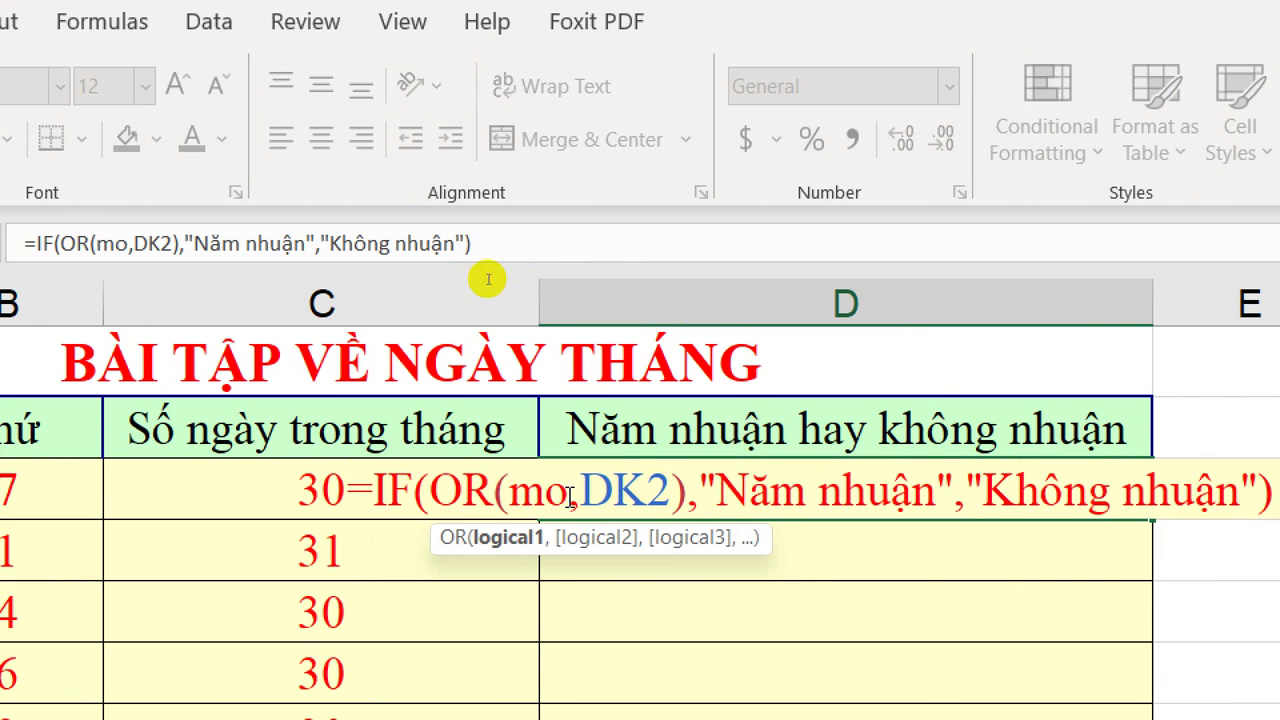
{"action": "type", "text": "d"}
{"action": "key", "text": "Tab"}
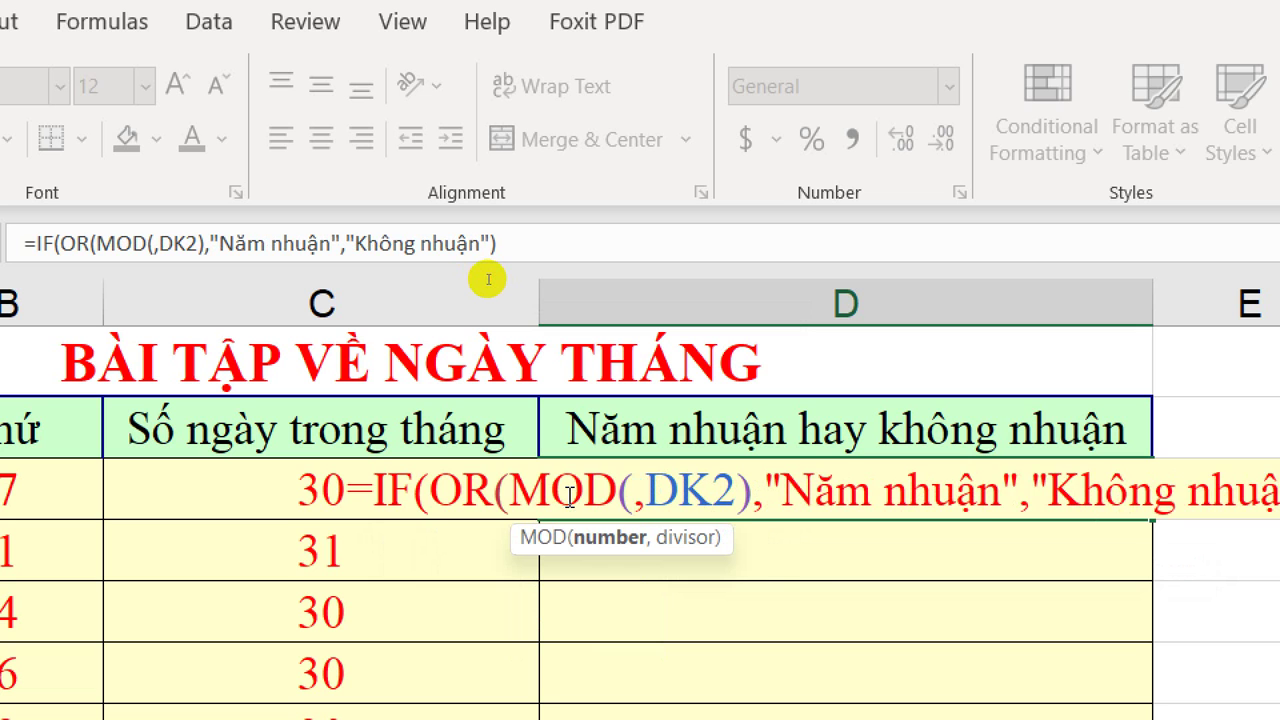
{"action": "type", "text": ")"}
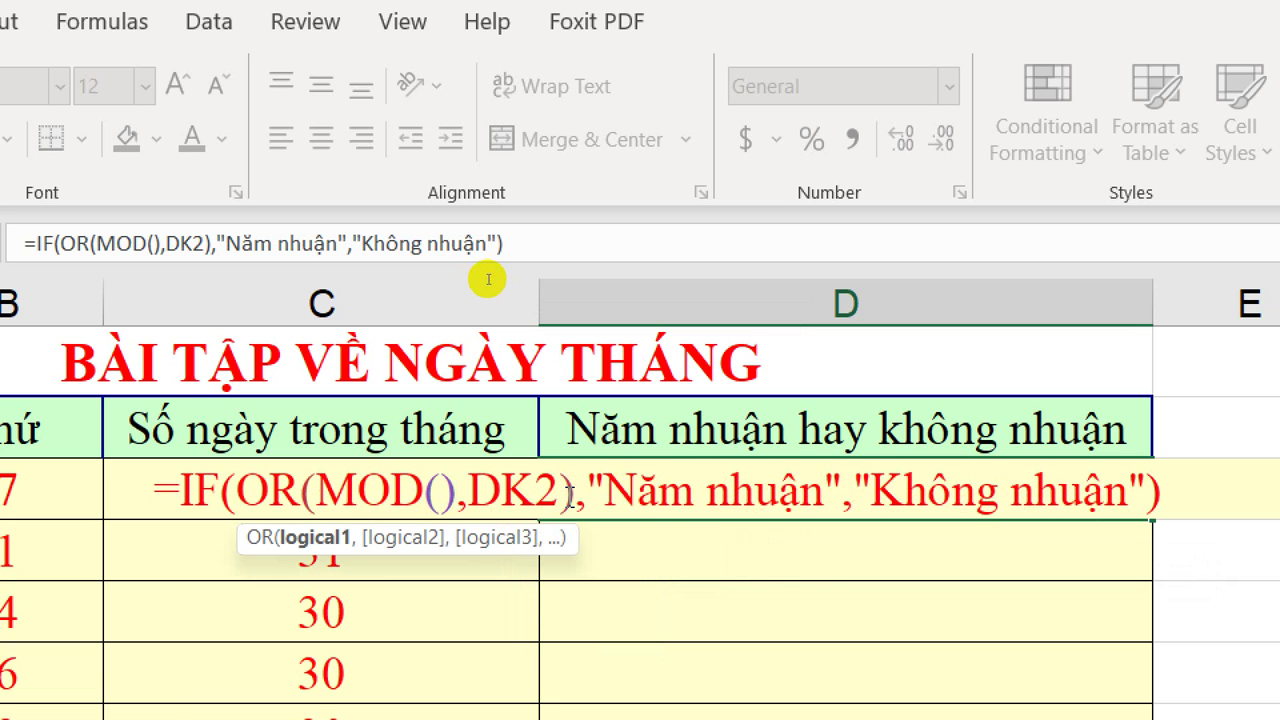
{"action": "key", "text": "Left"}
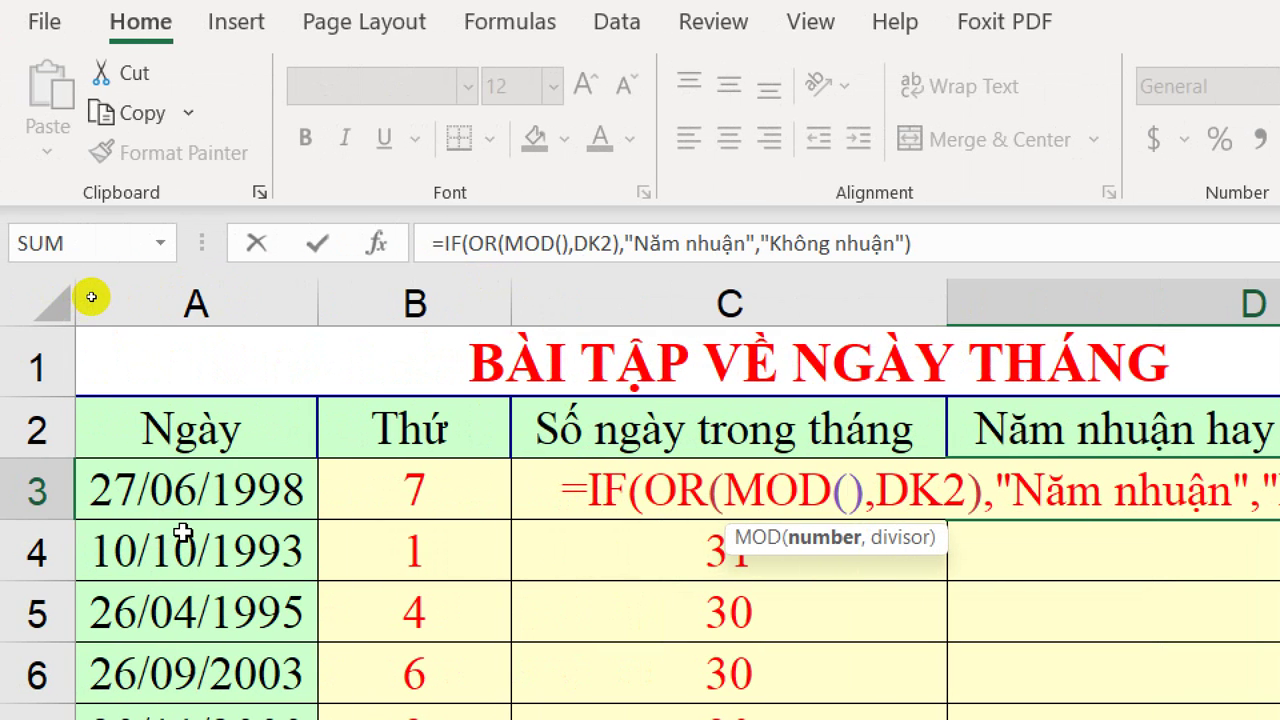
{"action": "type", "text": "ye"}
{"action": "key", "text": "Tab"}
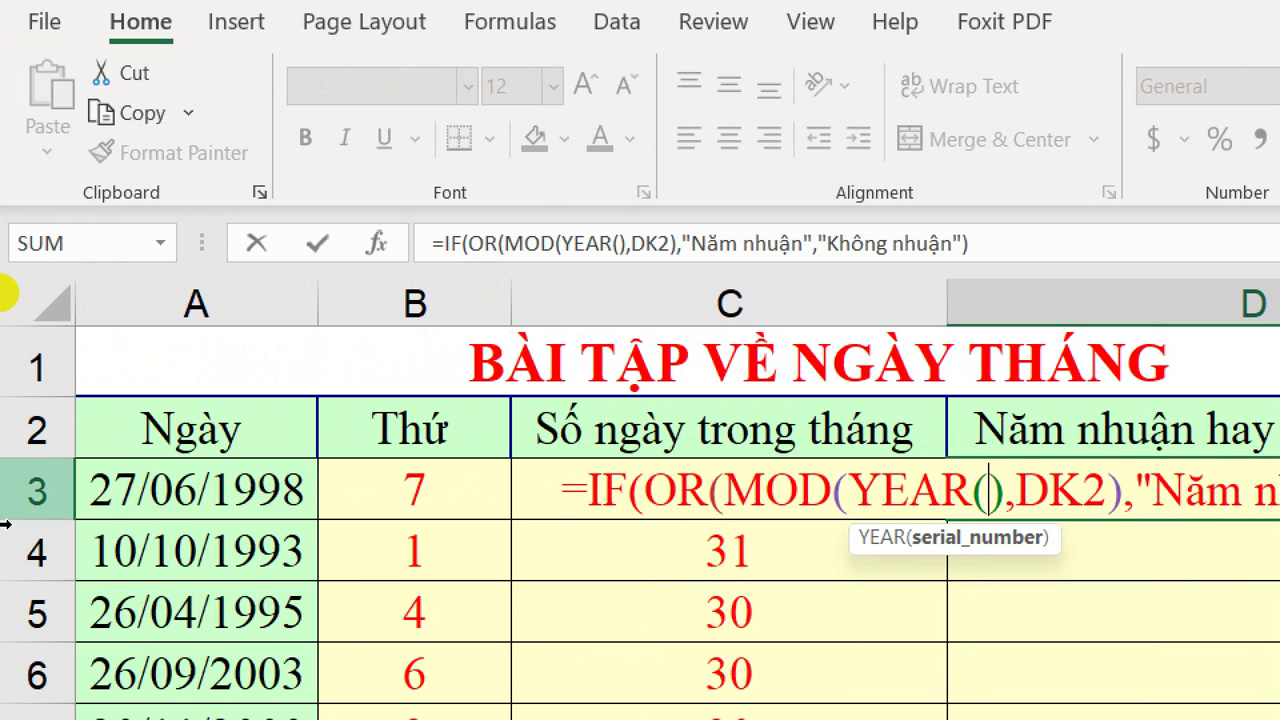
{"action": "left_click", "coordinate": [135, 497]}
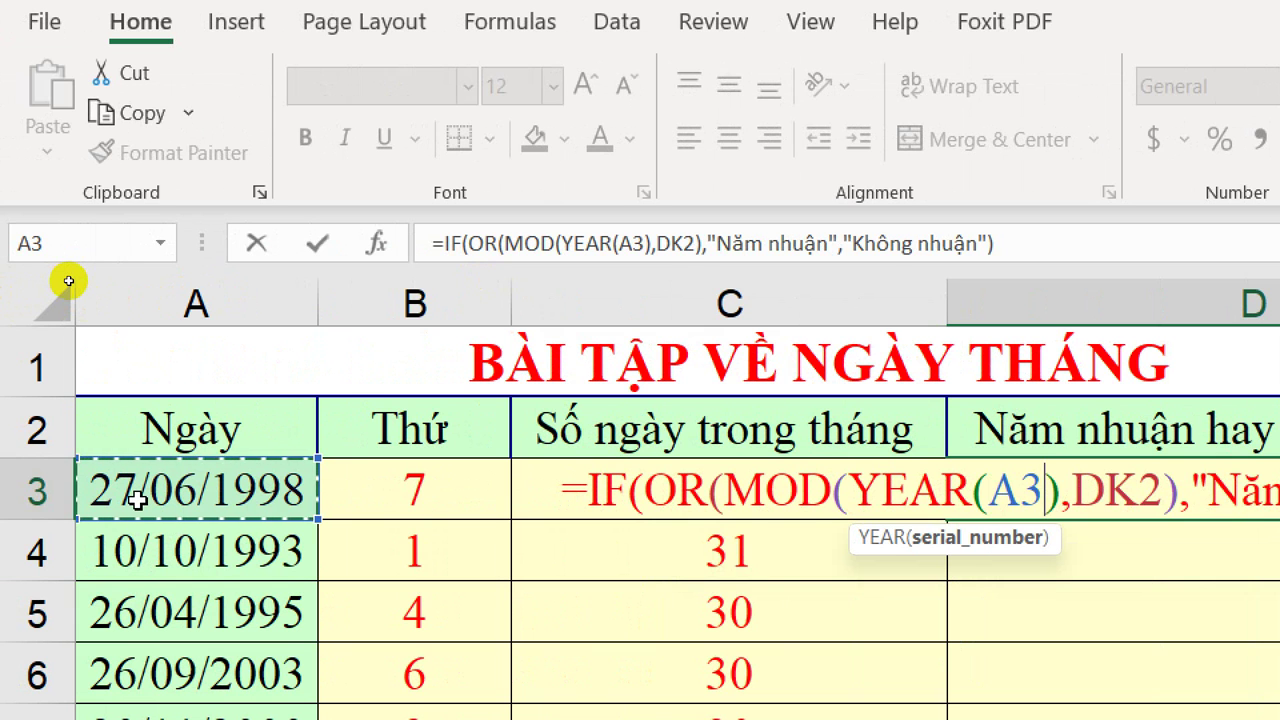
Drop the stray comma and complete the condition as MOD(YEAR(A3),400)=0.
{"action": "type", "text": ","}
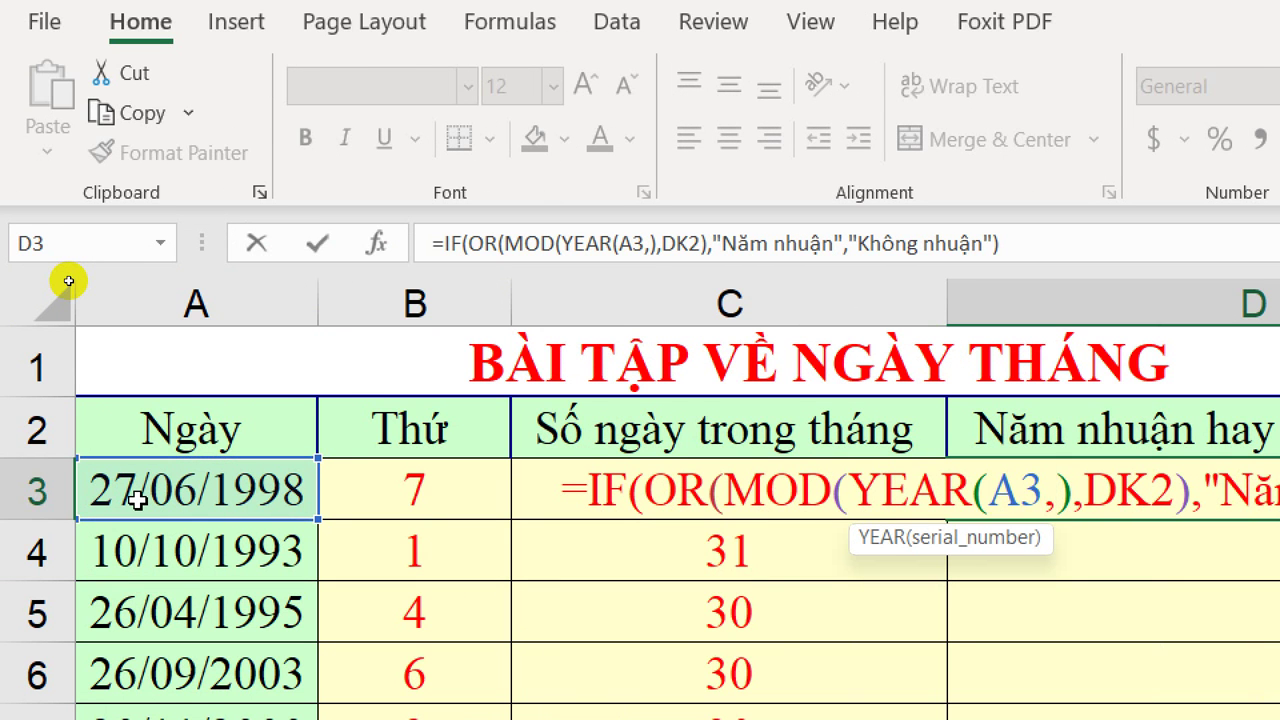
{"action": "key", "text": "BackSpace"}
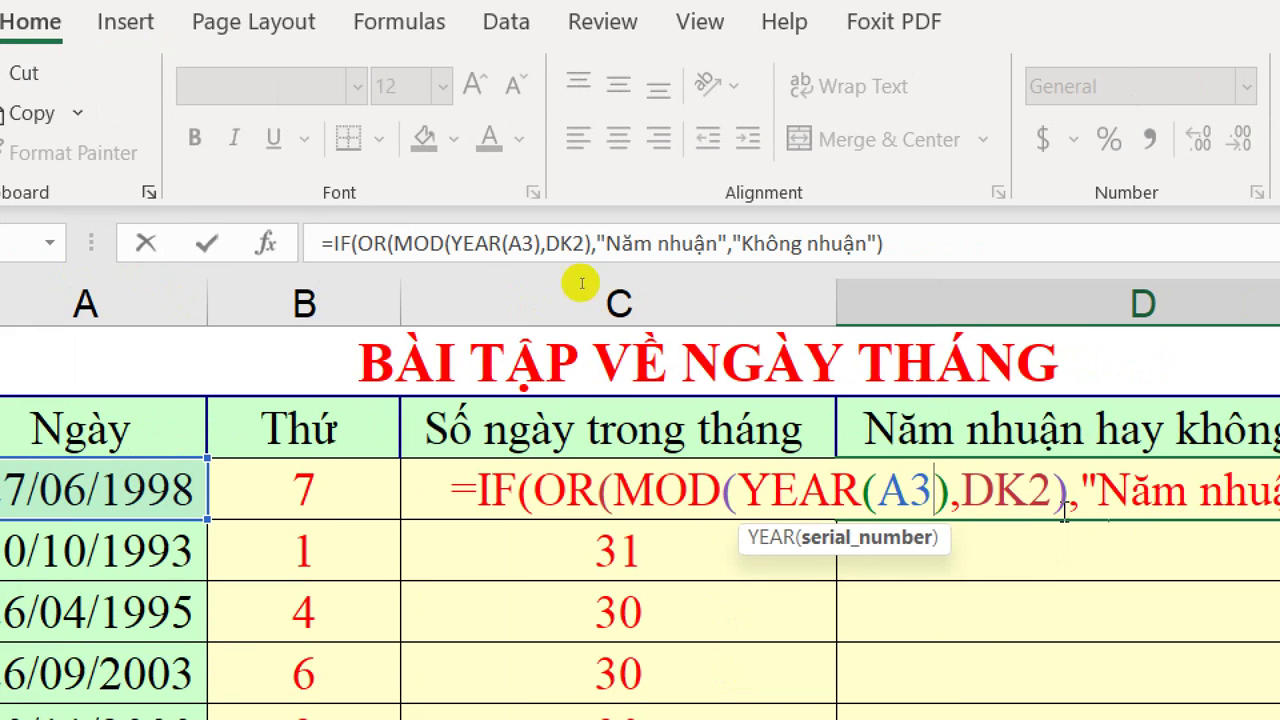
{"action": "key", "text": "Right"}
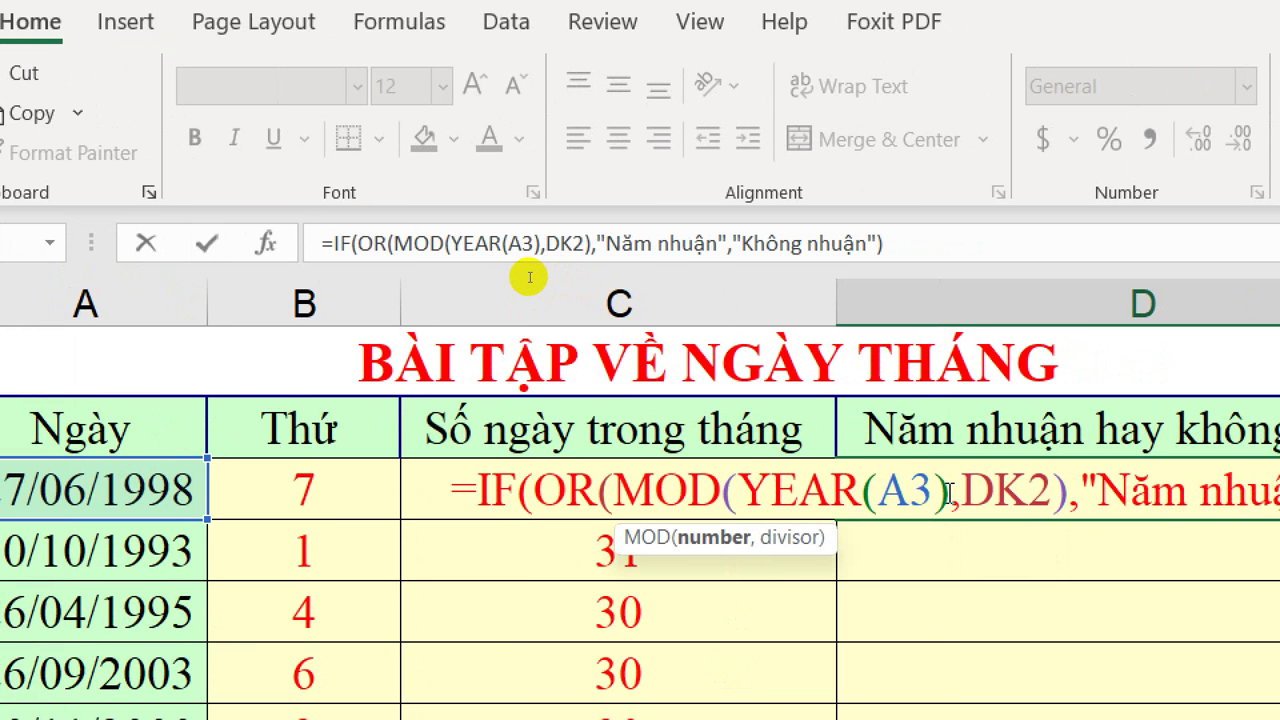
{"action": "type", "text": ",4"}
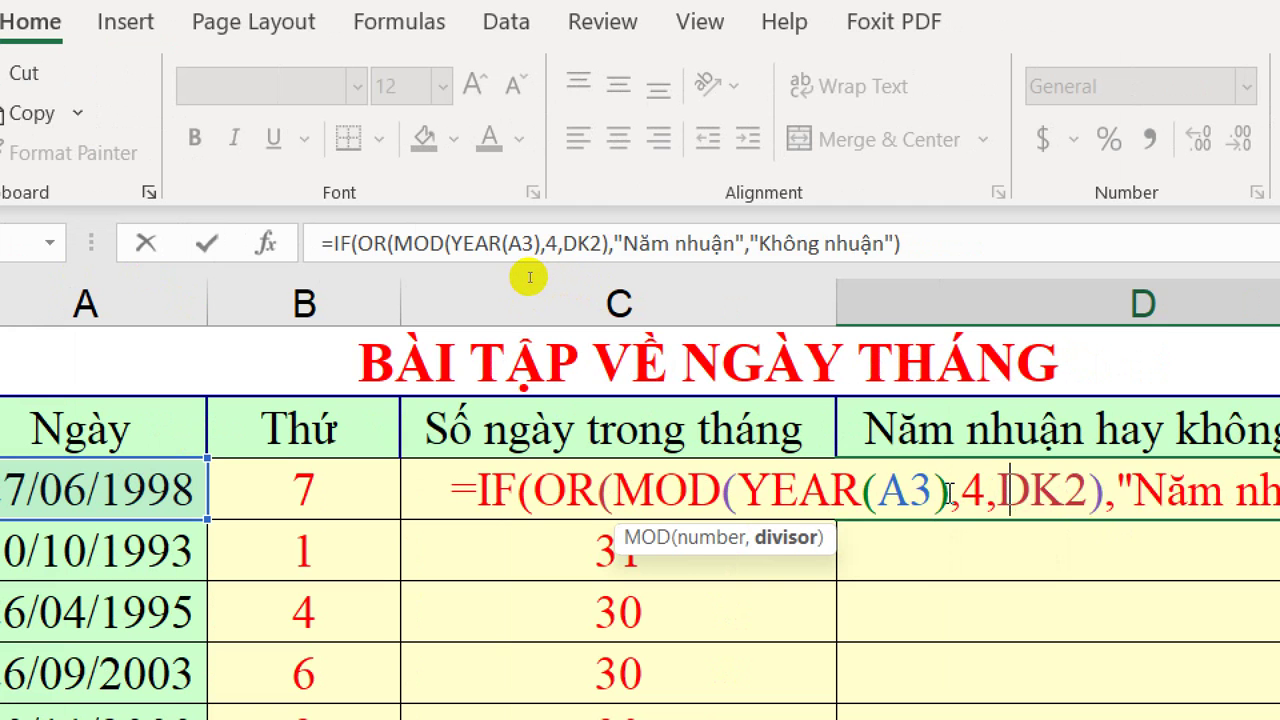
{"action": "type", "text": "00"}
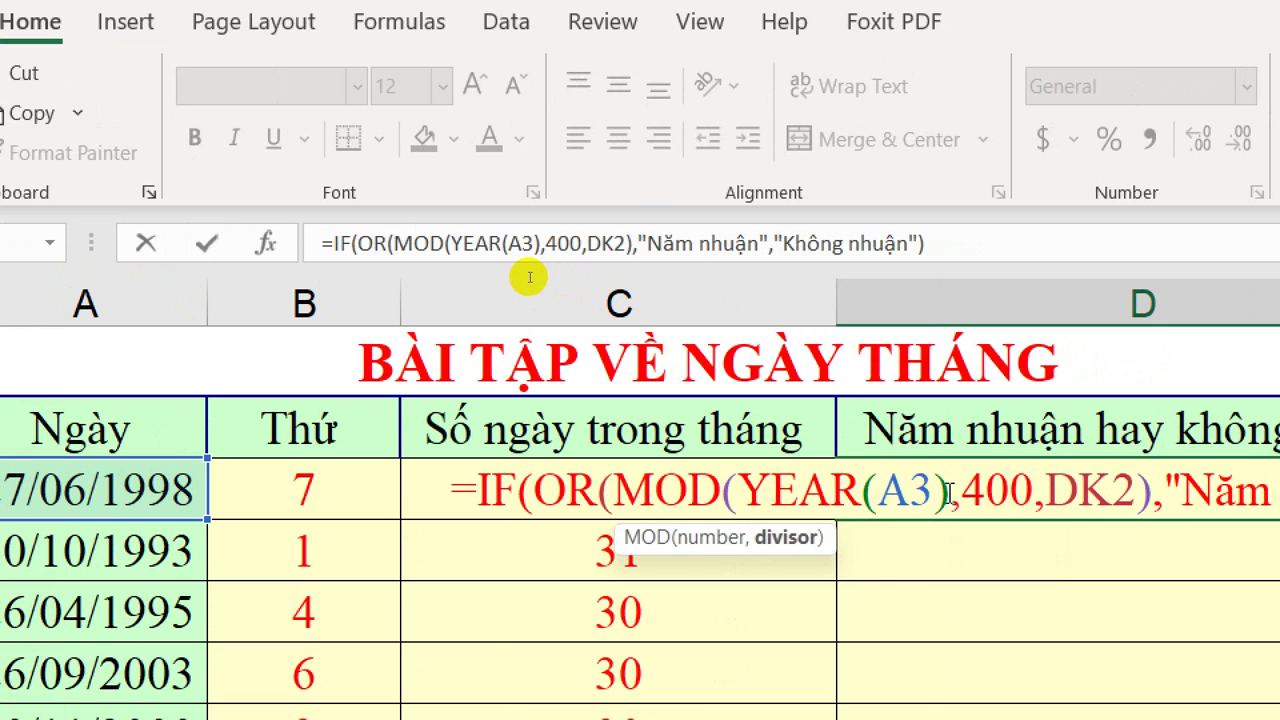
{"action": "type", "text": ")"}
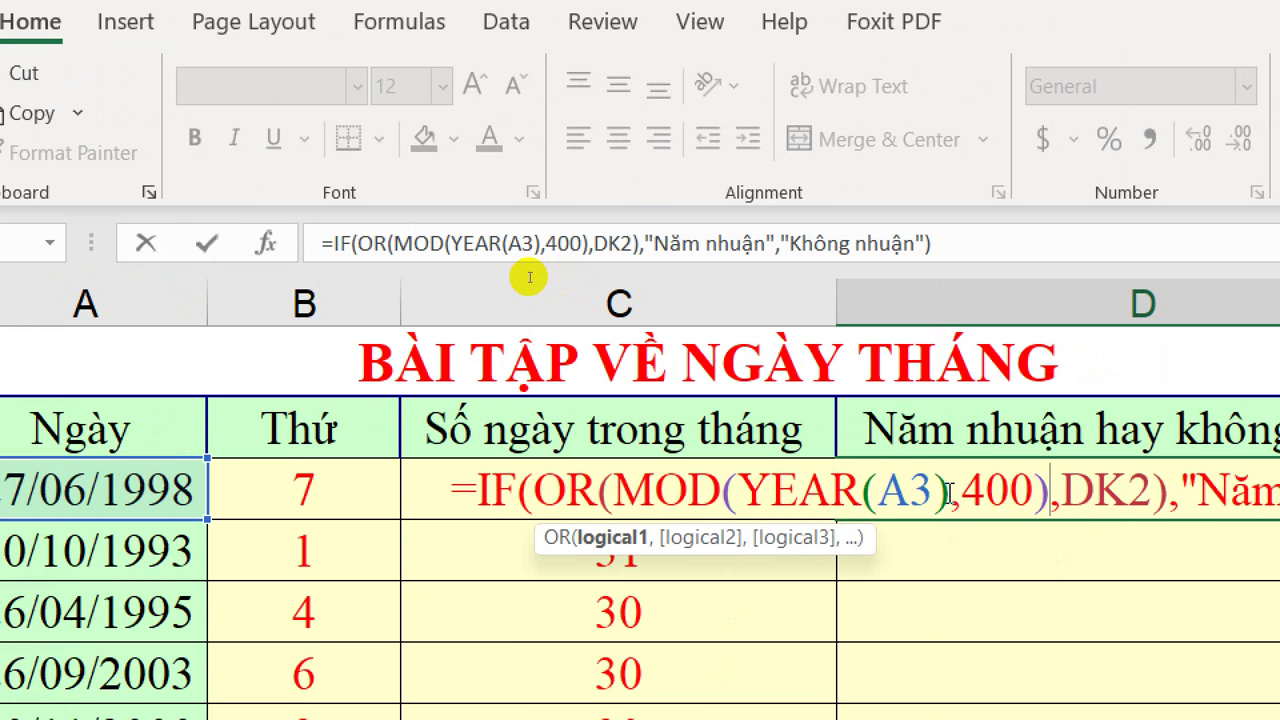
{"action": "type", "text": "=0"}
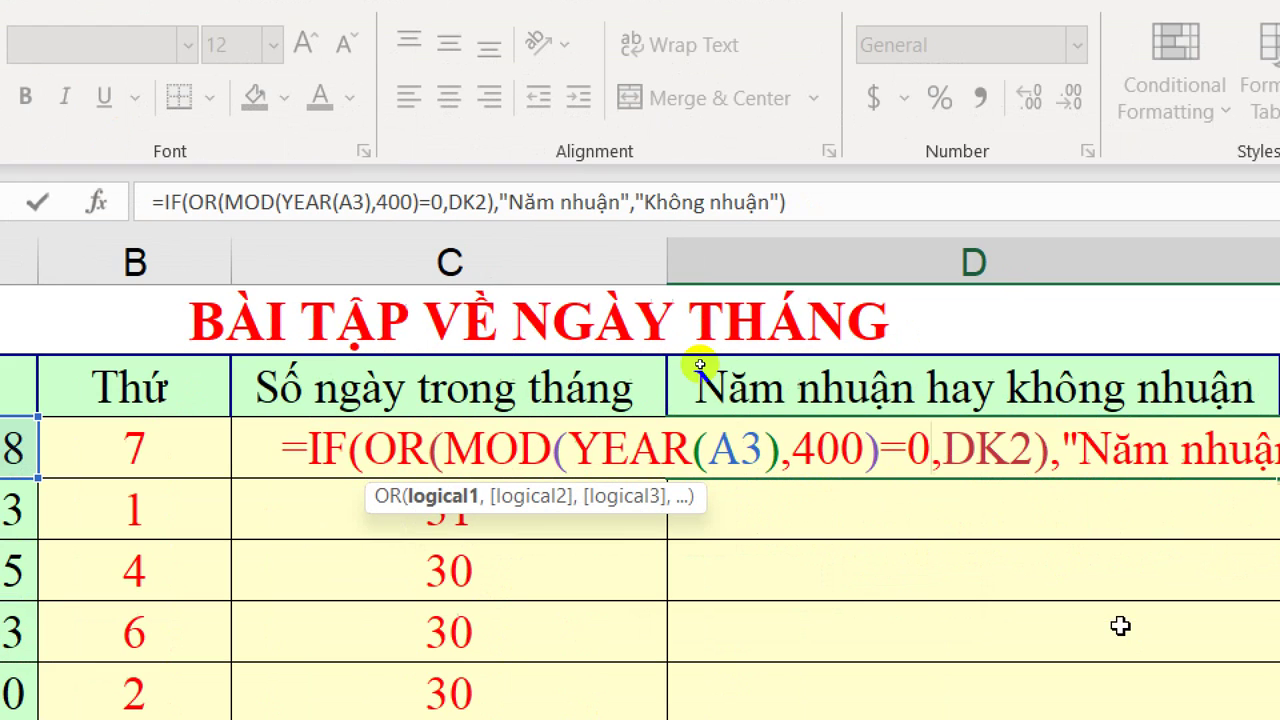
{"action": "left_click_drag", "start_coordinate": [563, 441], "coordinate": [816, 448]}
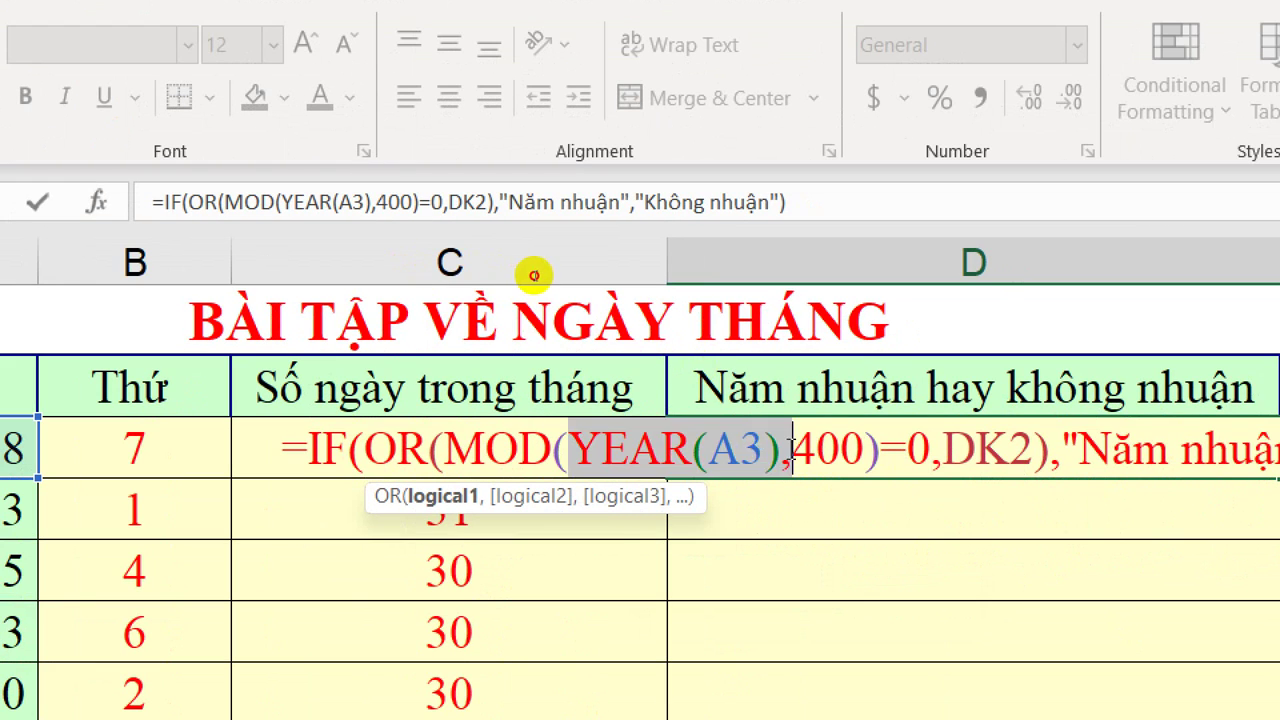
{"action": "left_click", "coordinate": [841, 447]}
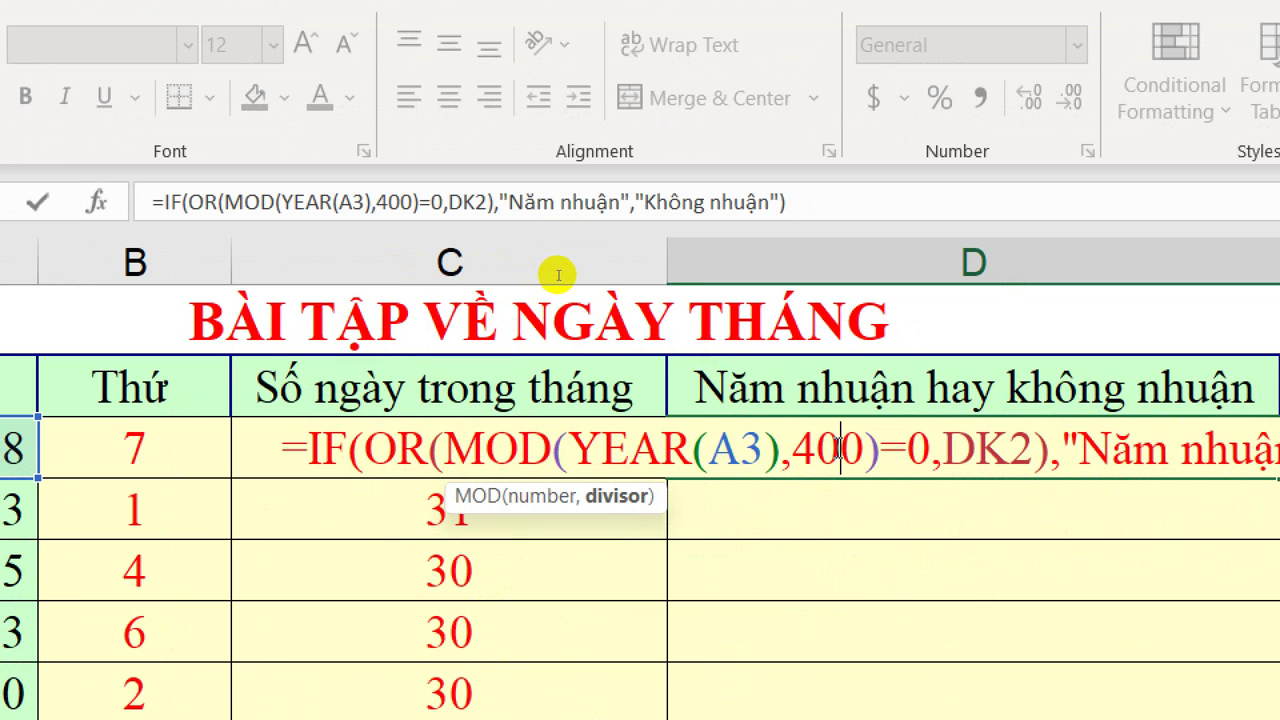
{"action": "left_click", "coordinate": [899, 445]}
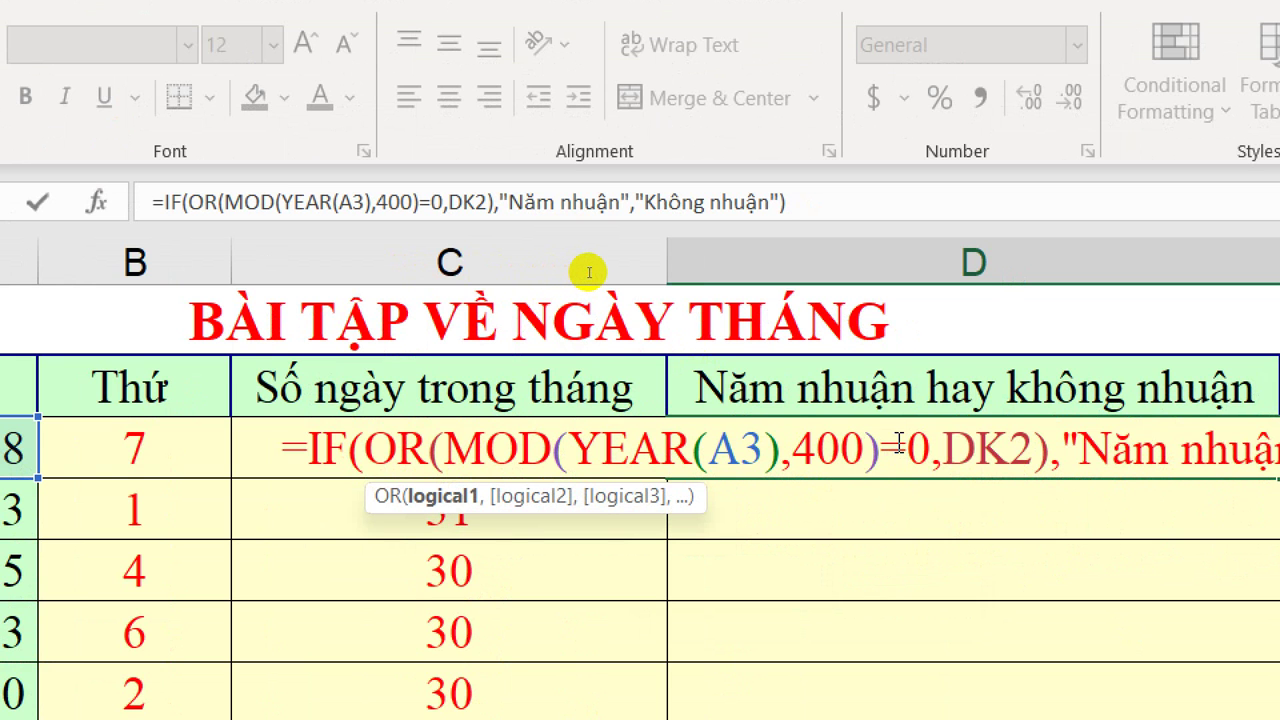
{"action": "double_click", "coordinate": [985, 448]}
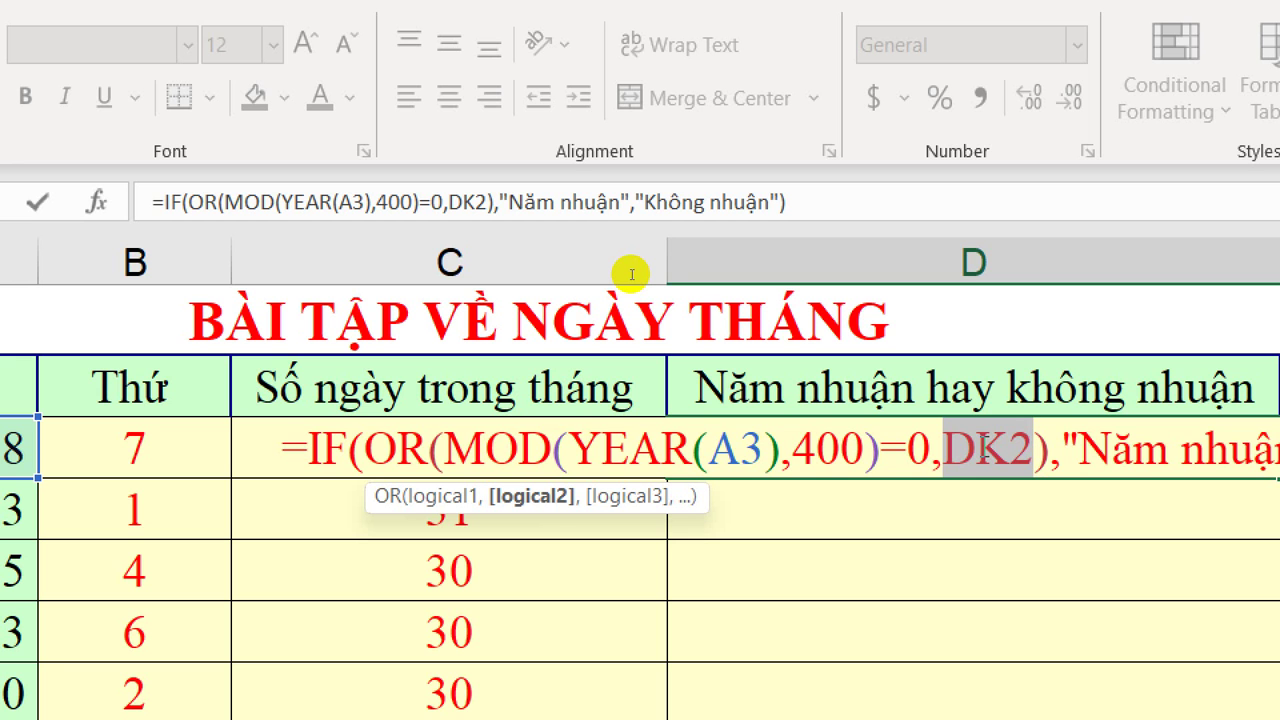
Replace DK2 with and(dk1,dk2) and copy the MOD(YEAR(A3),400)=0 condition.
{"action": "type", "text": "and"}
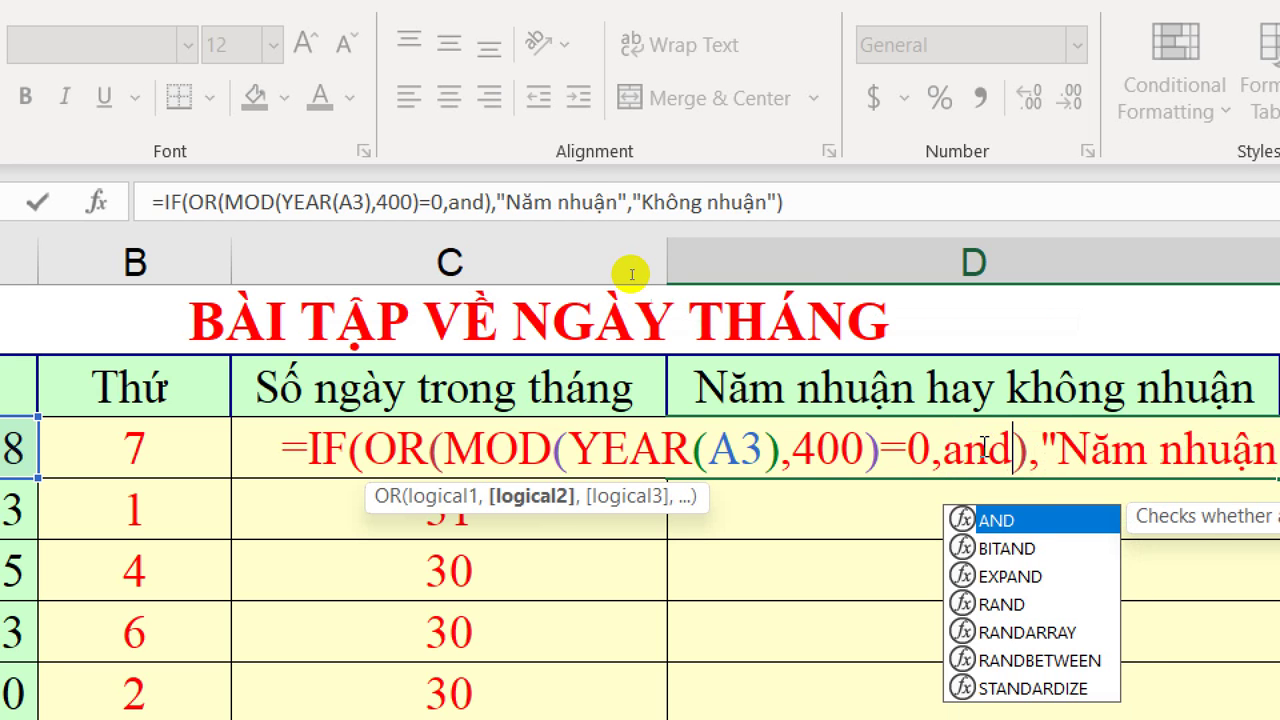
{"action": "type", "text": "("}
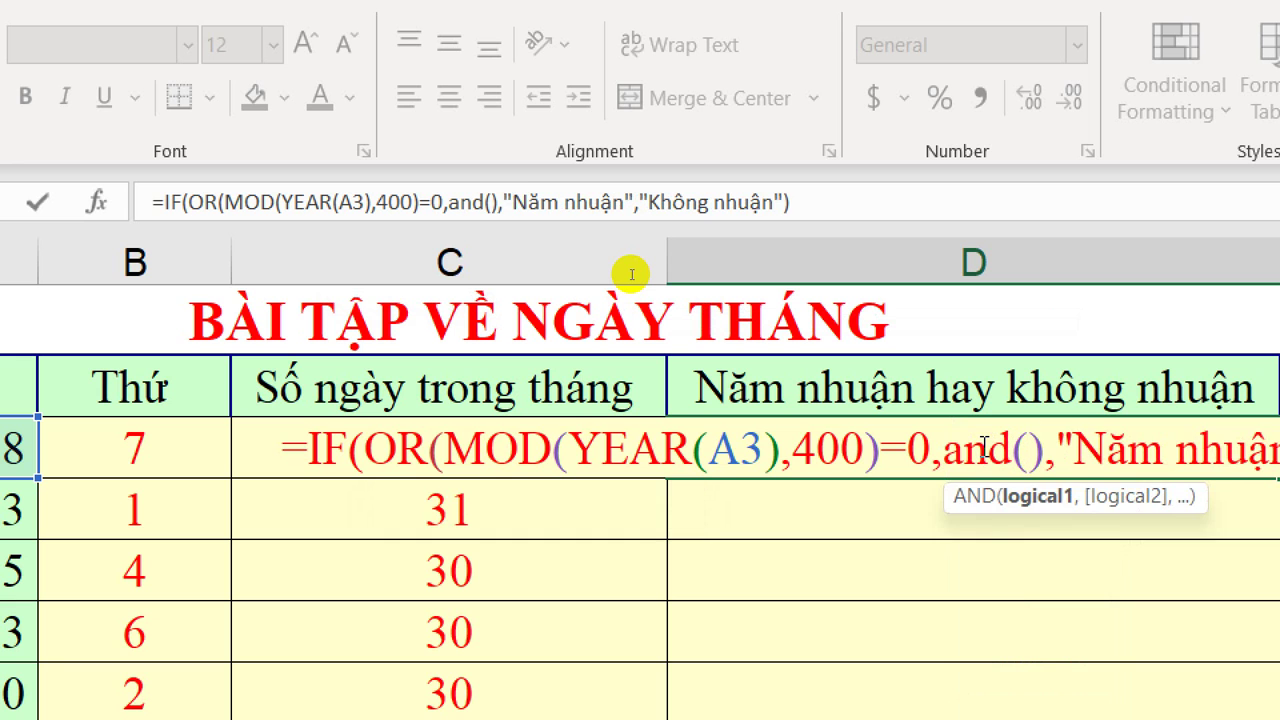
{"action": "type", "text": ")"}
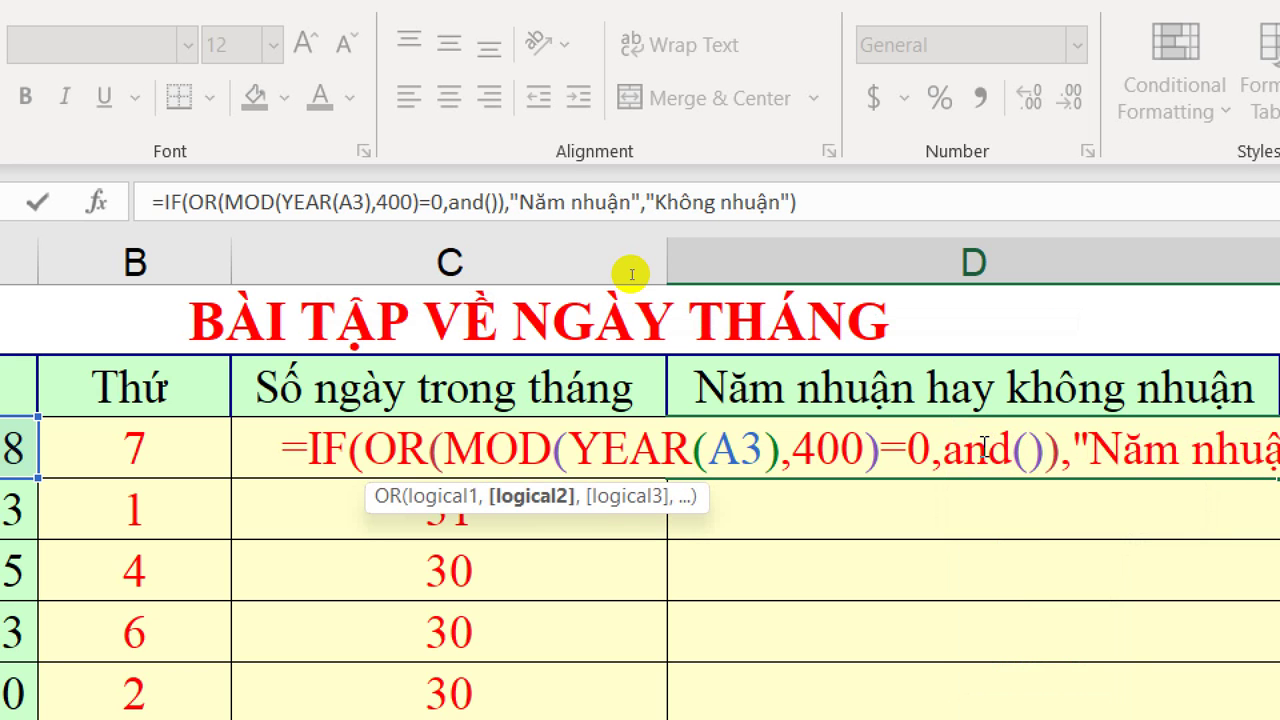
{"action": "key", "text": "Left"}
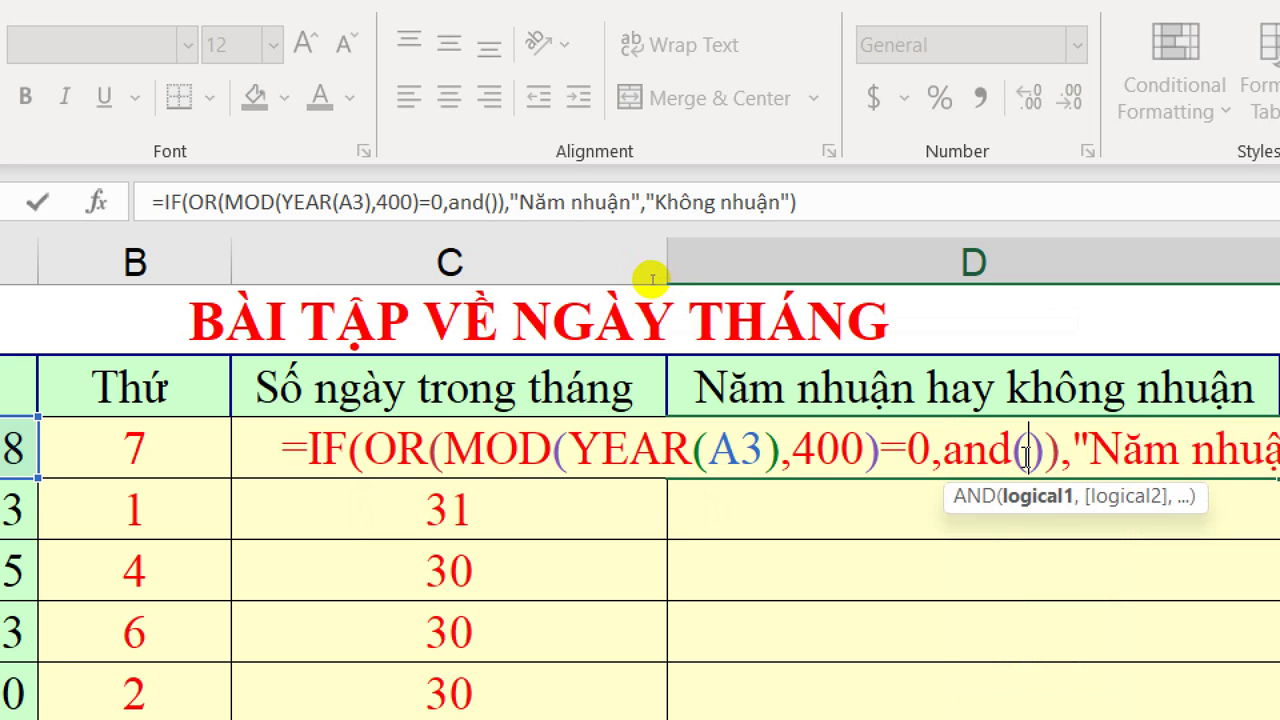
{"action": "type", "text": "d"}
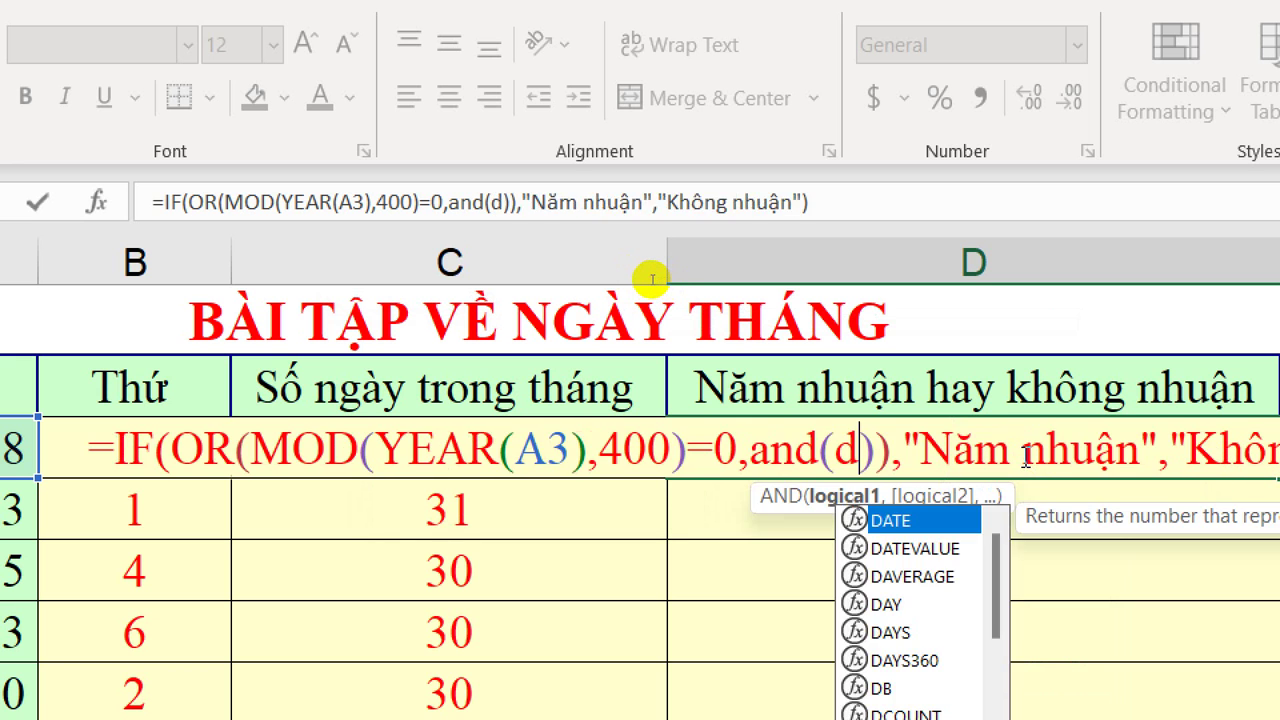
{"action": "type", "text": "k1,d"}
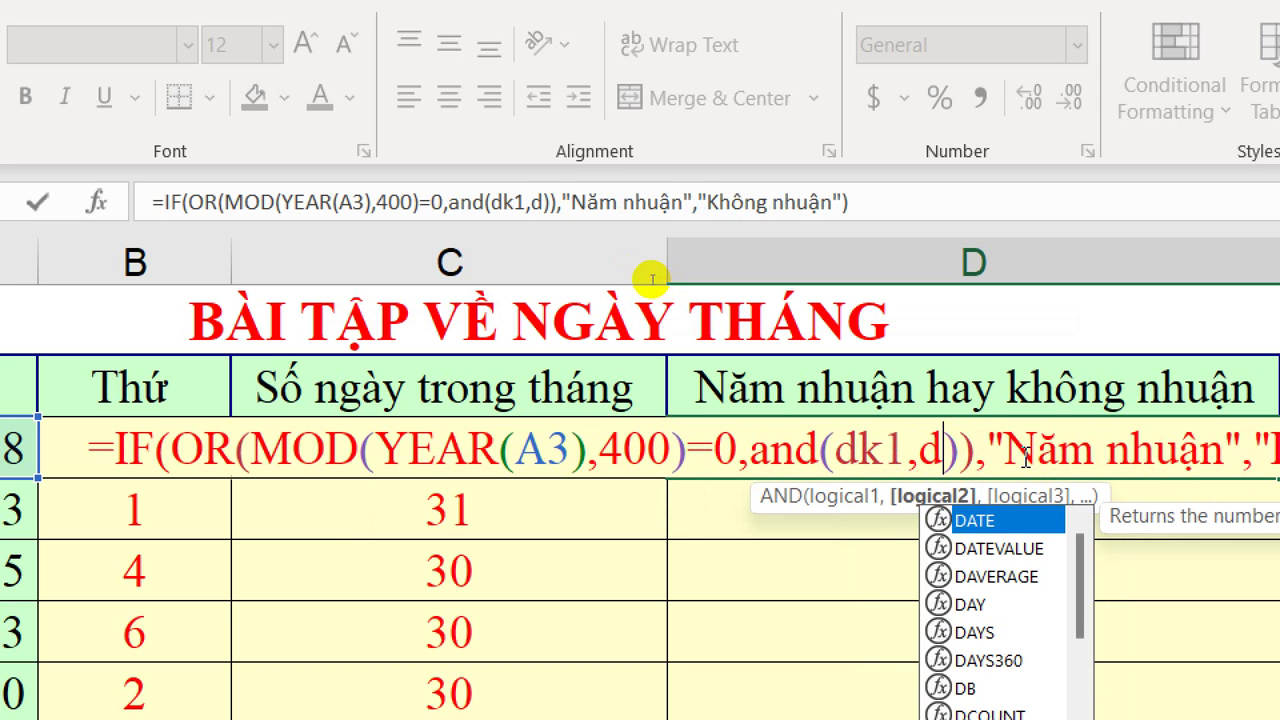
{"action": "type", "text": "k2"}
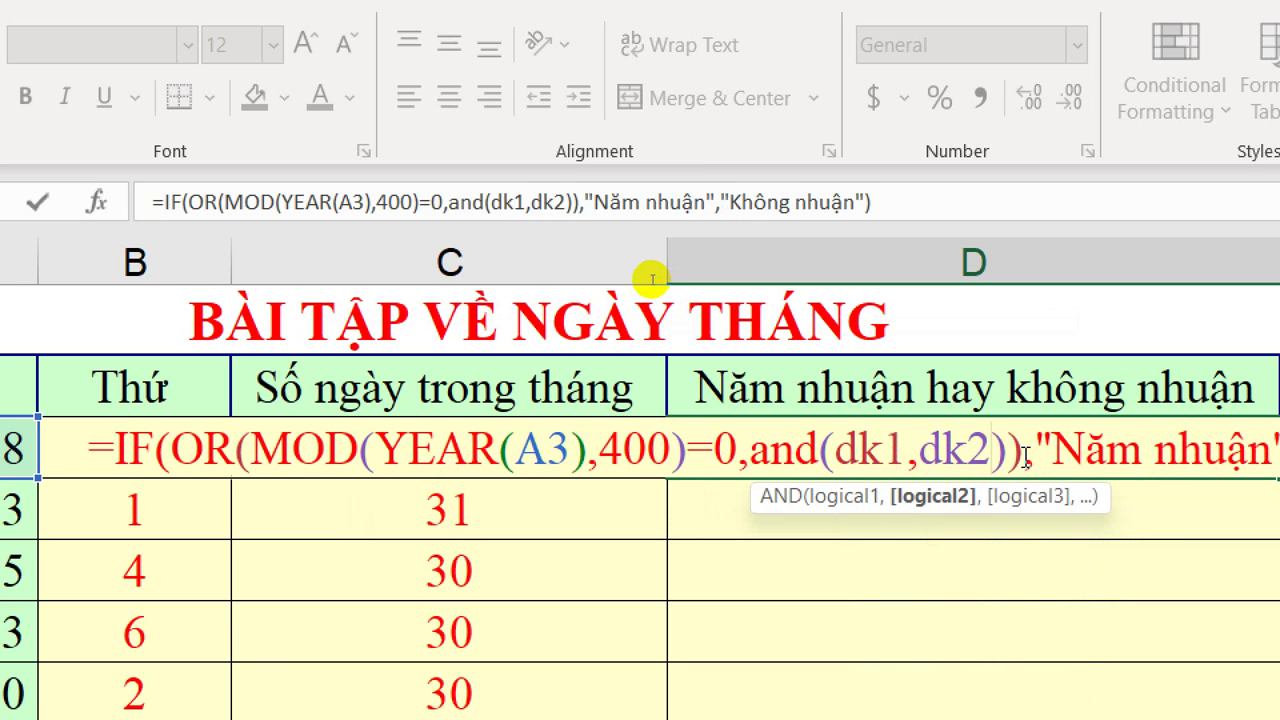
{"action": "double_click", "coordinate": [872, 448]}
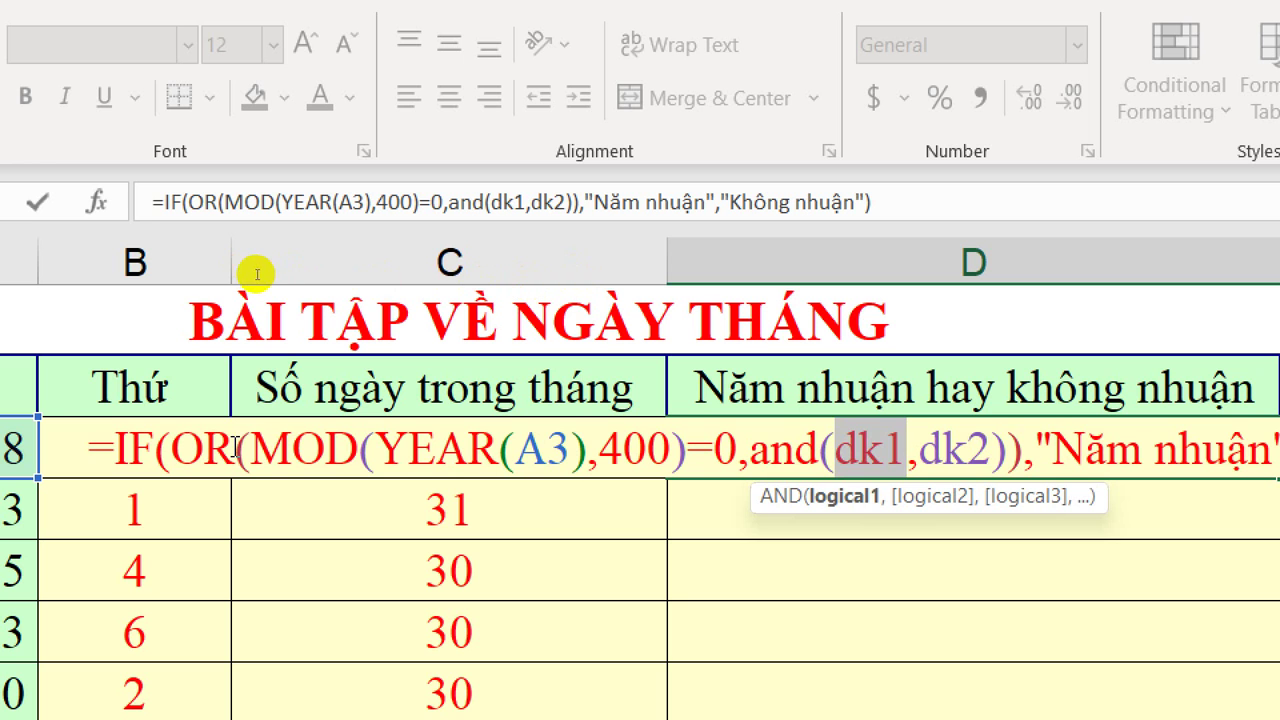
{"action": "left_click_drag", "start_coordinate": [250, 452], "coordinate": [738, 452]}
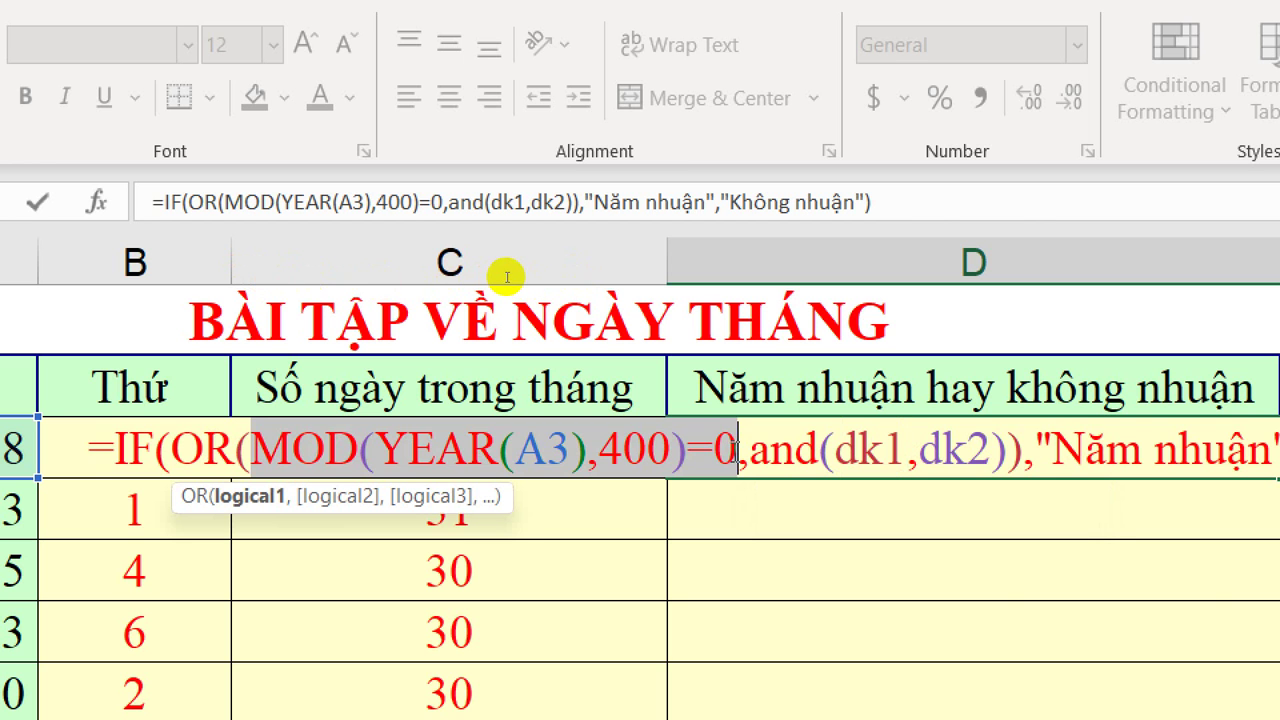
{"action": "key", "text": "ctrl+c"}
Replace dk1 with the pasted condition, changed to MOD(YEAR(A3),4)=0.
{"action": "double_click", "coordinate": [868, 452]}
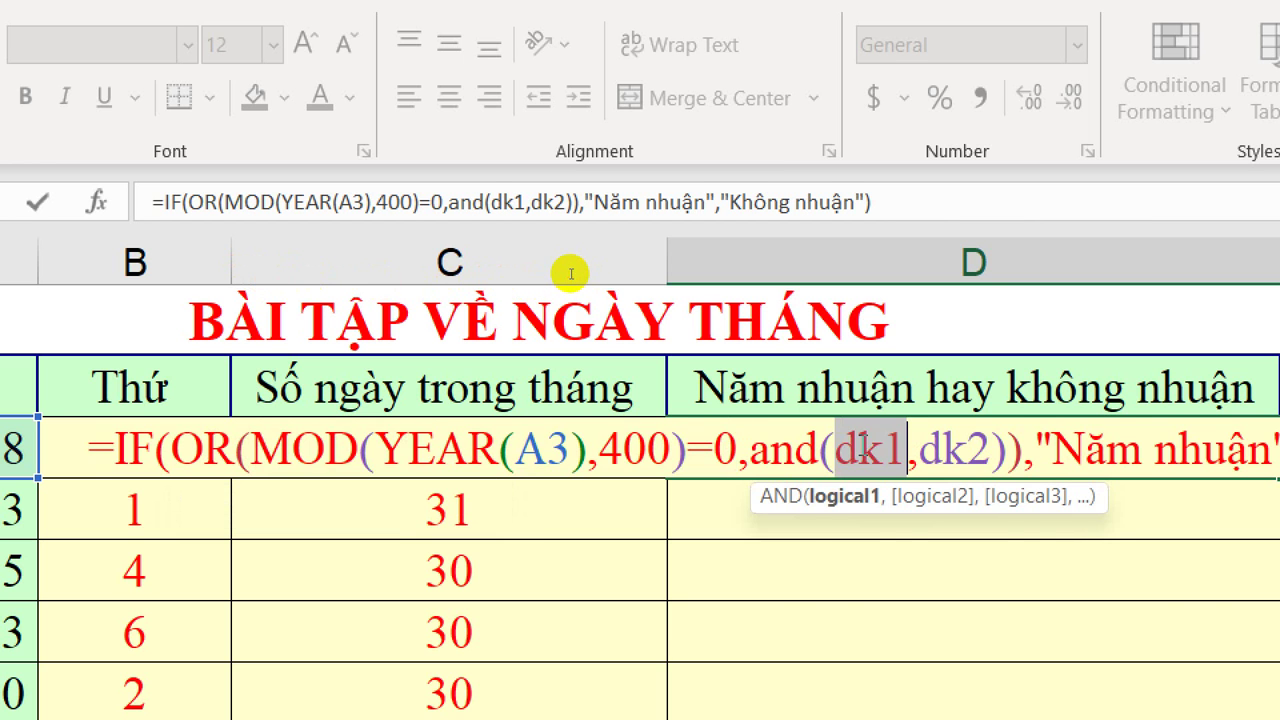
{"action": "key", "text": "ctrl+v"}
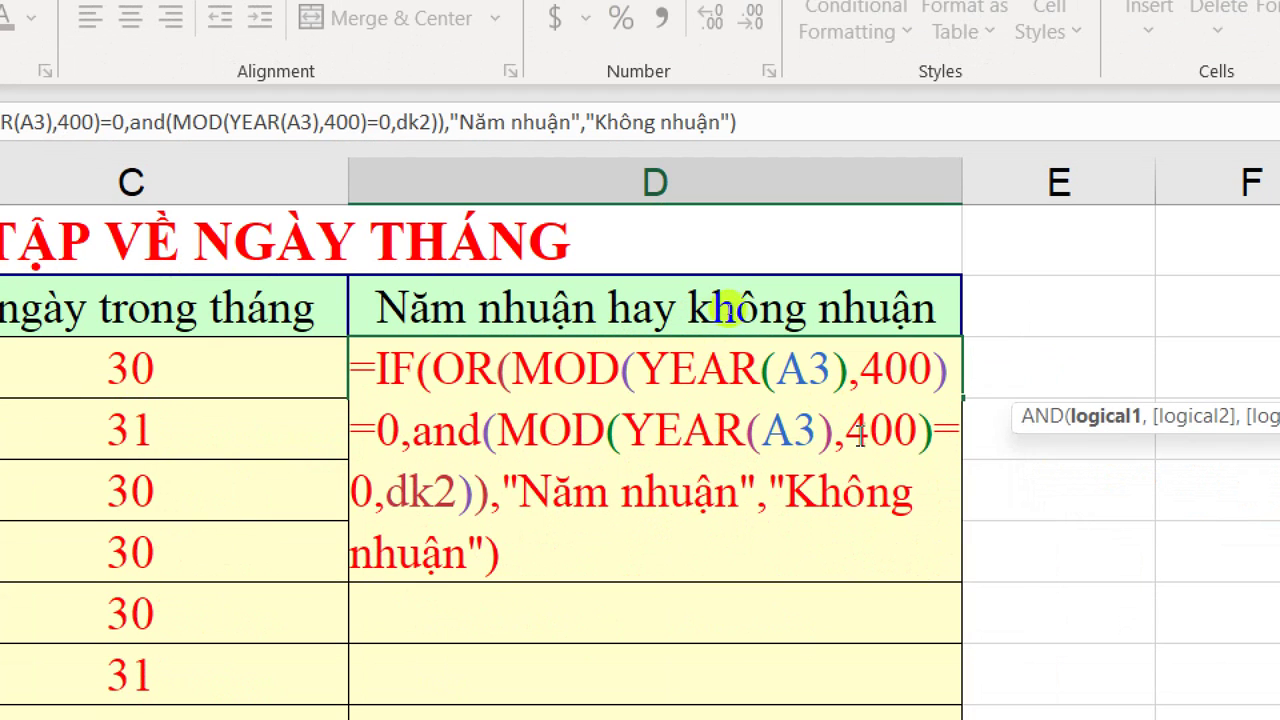
{"action": "left_click", "coordinate": [870, 430]}
{"action": "key", "text": "Delete"}
{"action": "key", "text": "Delete"}
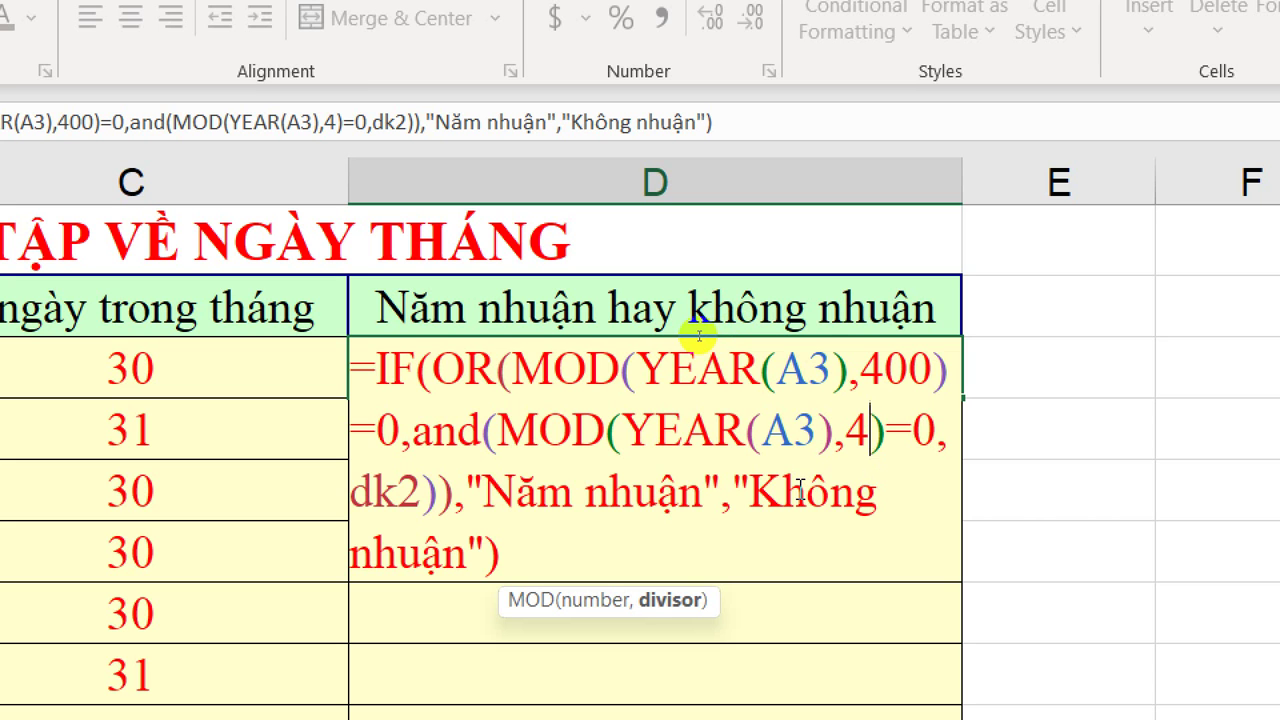
Replace dk2 with MOD(YEAR(A3),100)<>0 and commit the formula.
{"action": "double_click", "coordinate": [385, 490]}
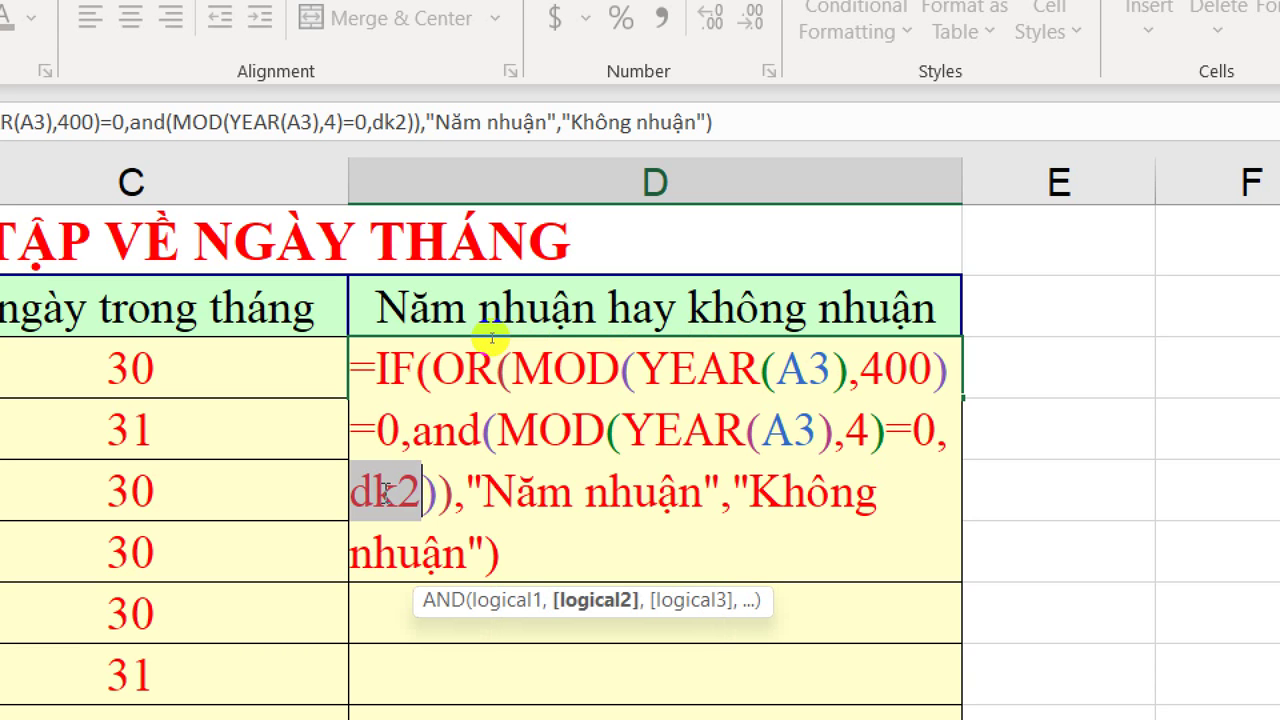
{"action": "key", "text": "ctrl+v"}
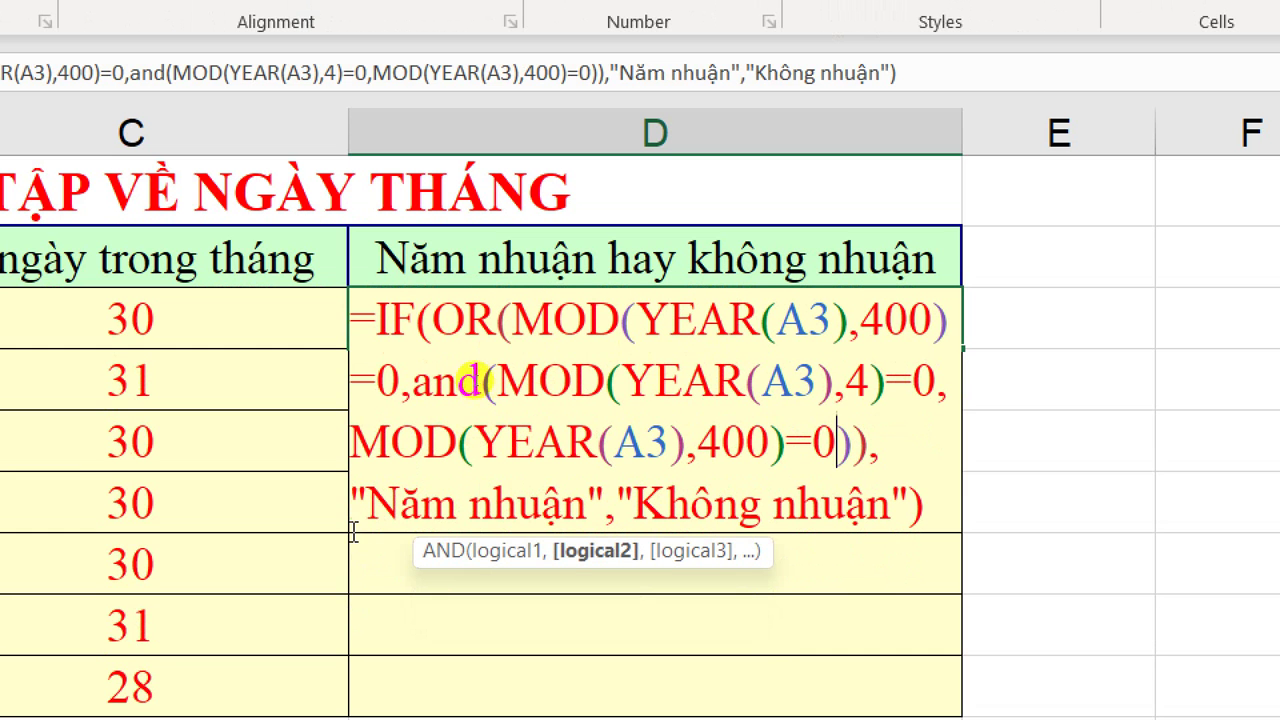
{"action": "left_click", "coordinate": [718, 446]}
{"action": "key", "text": "BackSpace"}
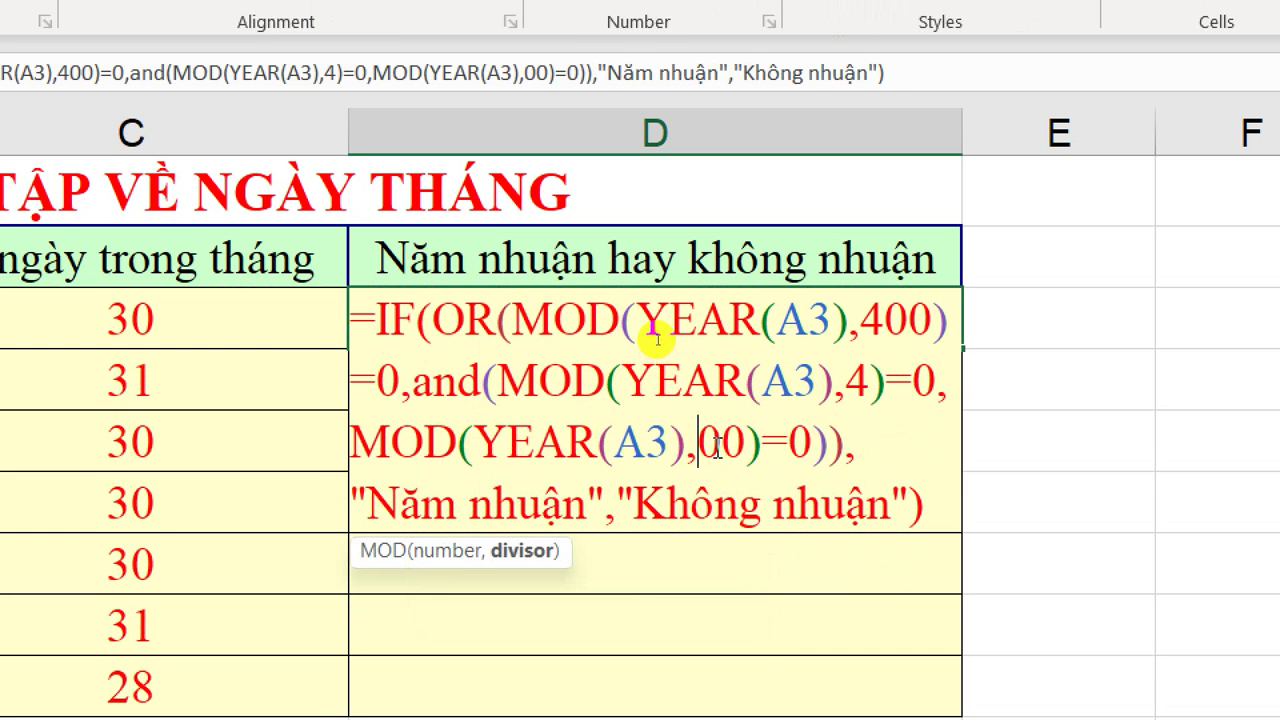
{"action": "type", "text": "1"}
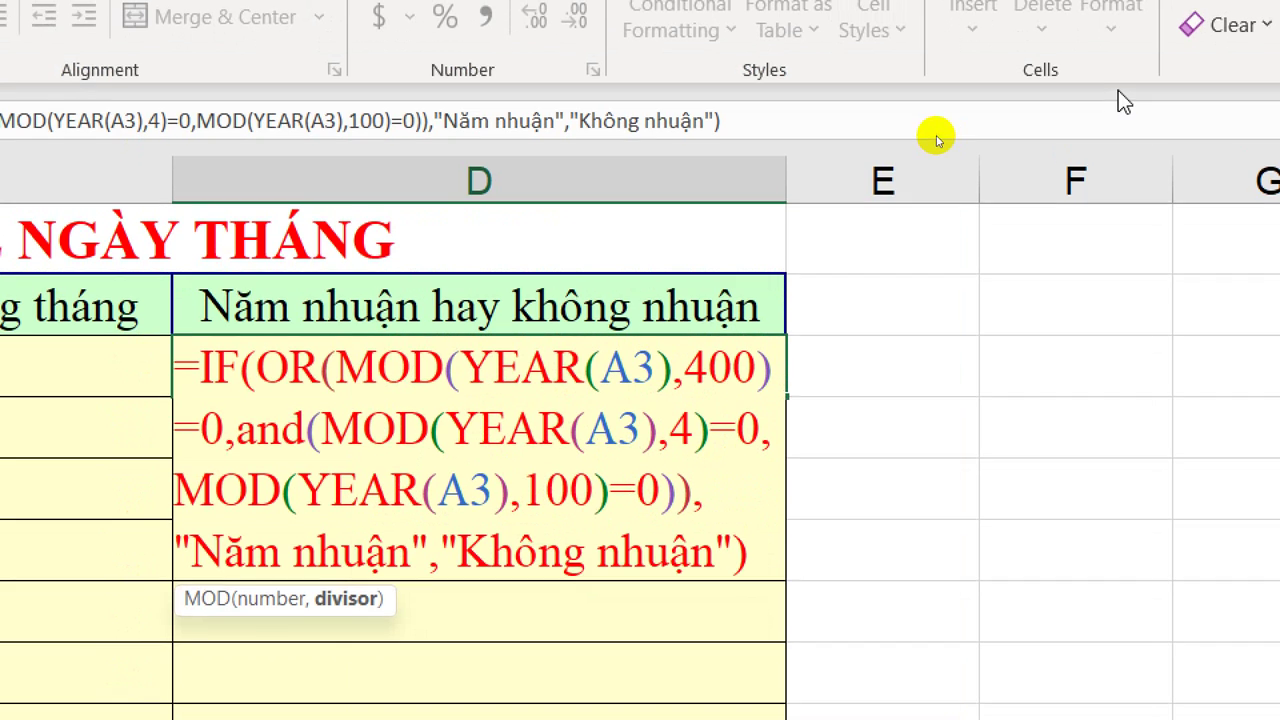
{"action": "key", "text": "Right"}
{"action": "key", "text": "Right"}
{"action": "key", "text": "Right"}
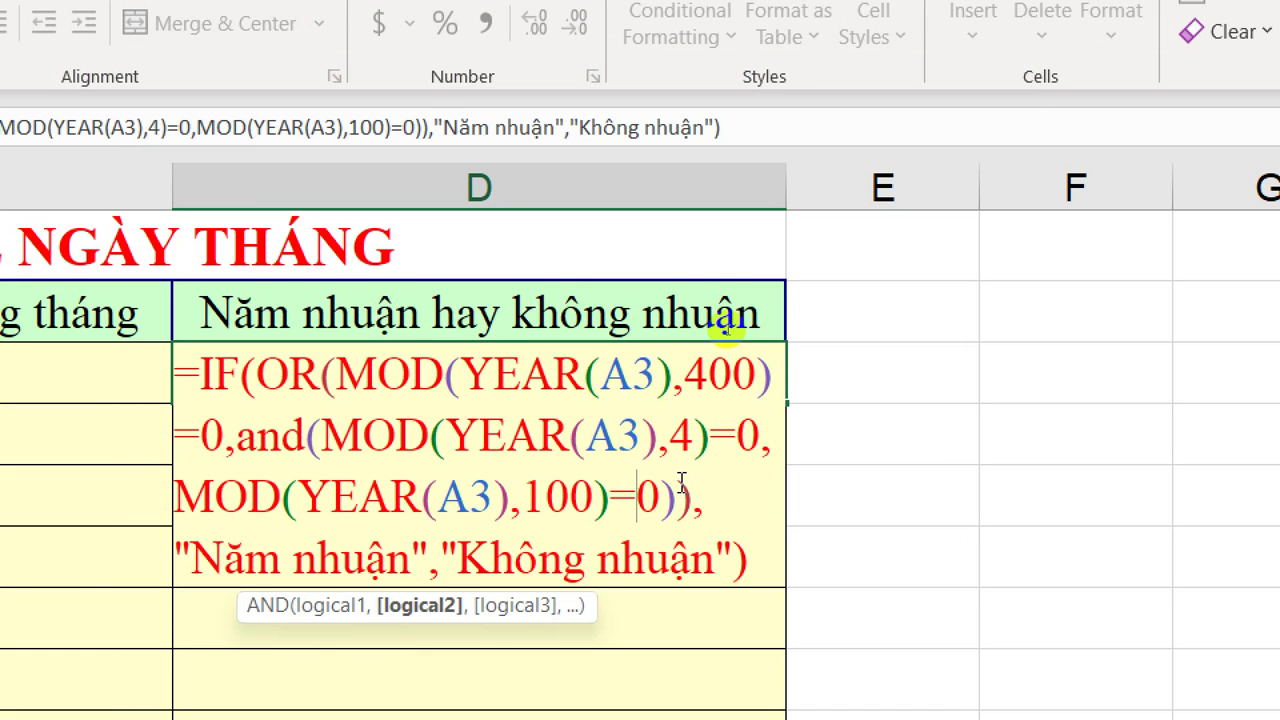
{"action": "key", "text": "BackSpace"}
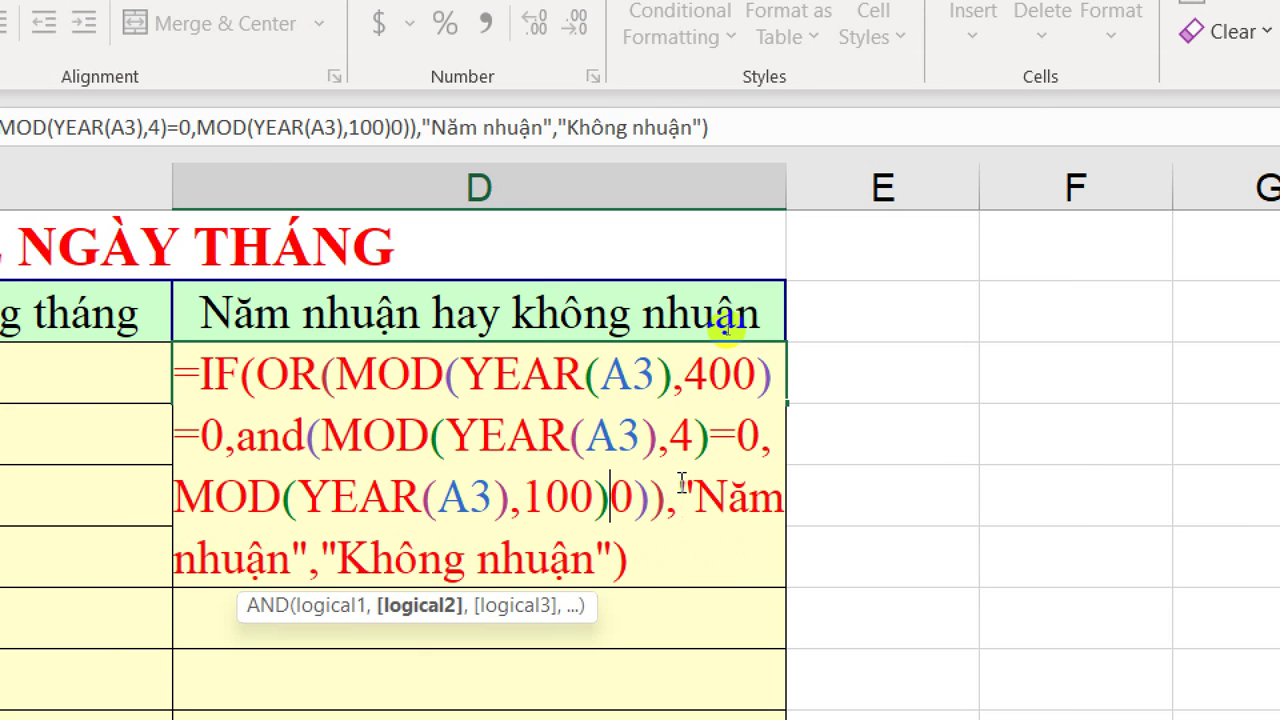
{"action": "type", "text": "<>"}
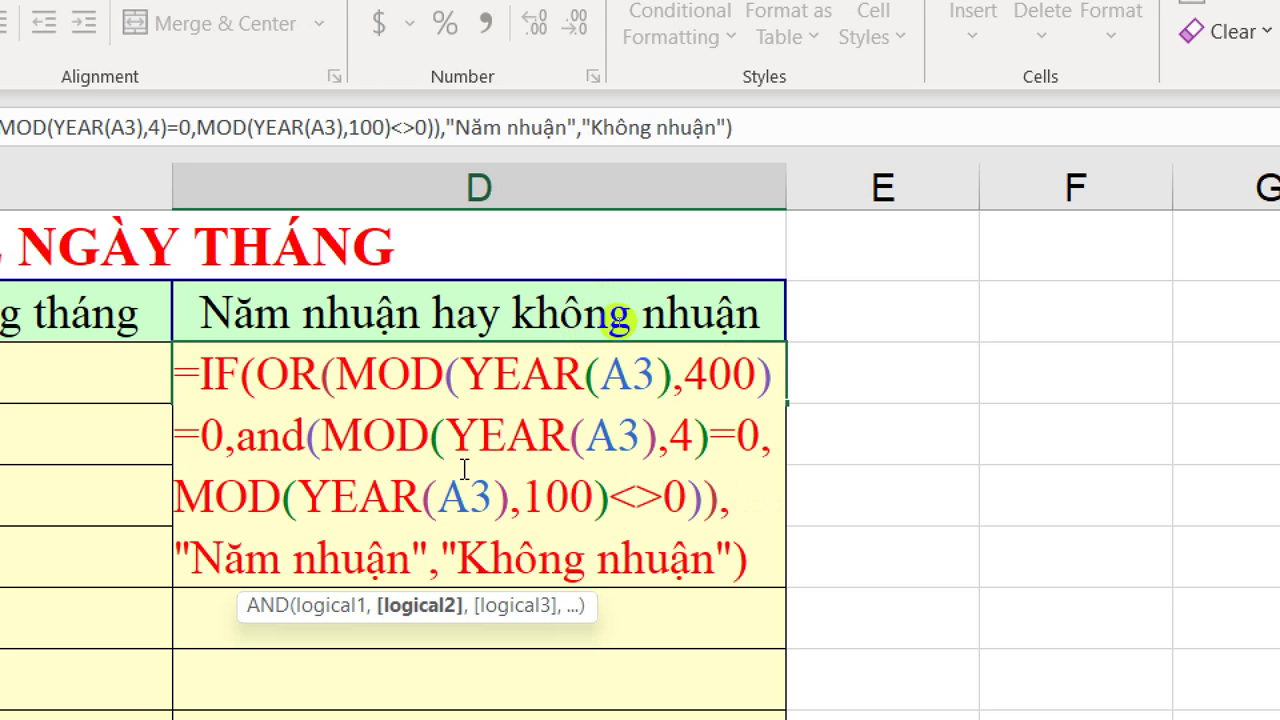
{"action": "left_click", "coordinate": [662, 498]}
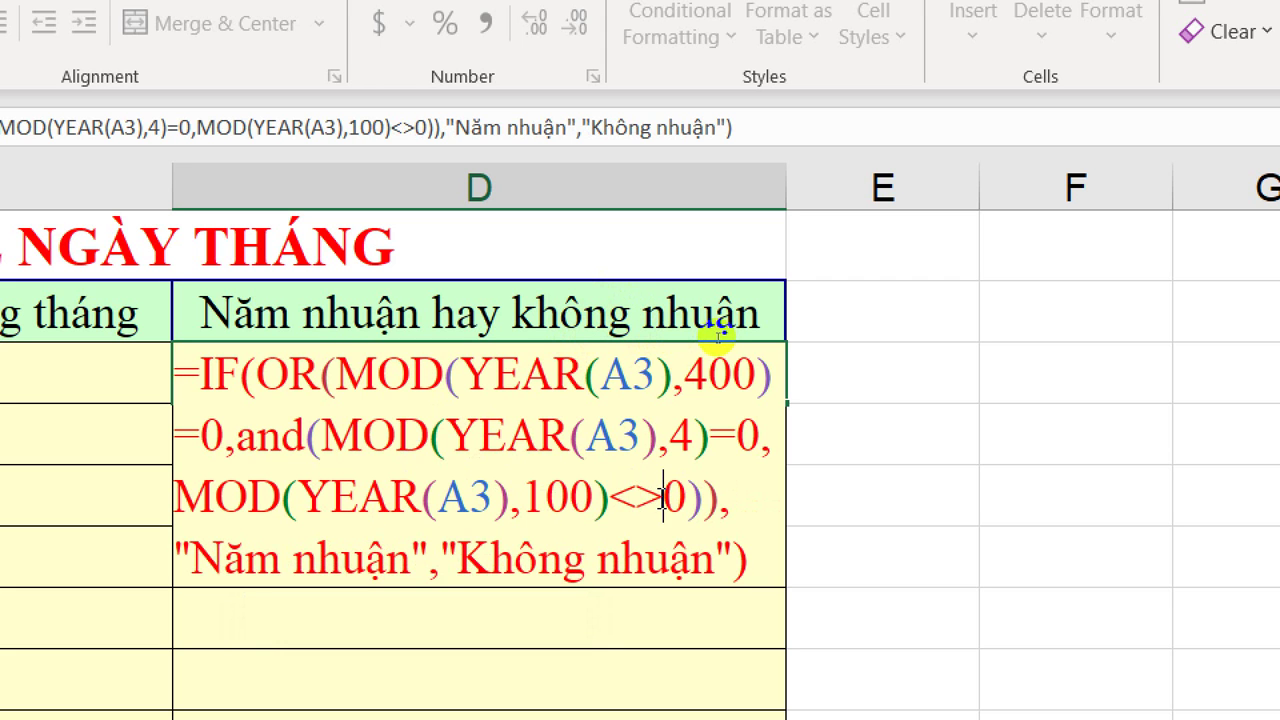
{"action": "key", "text": "Return"}
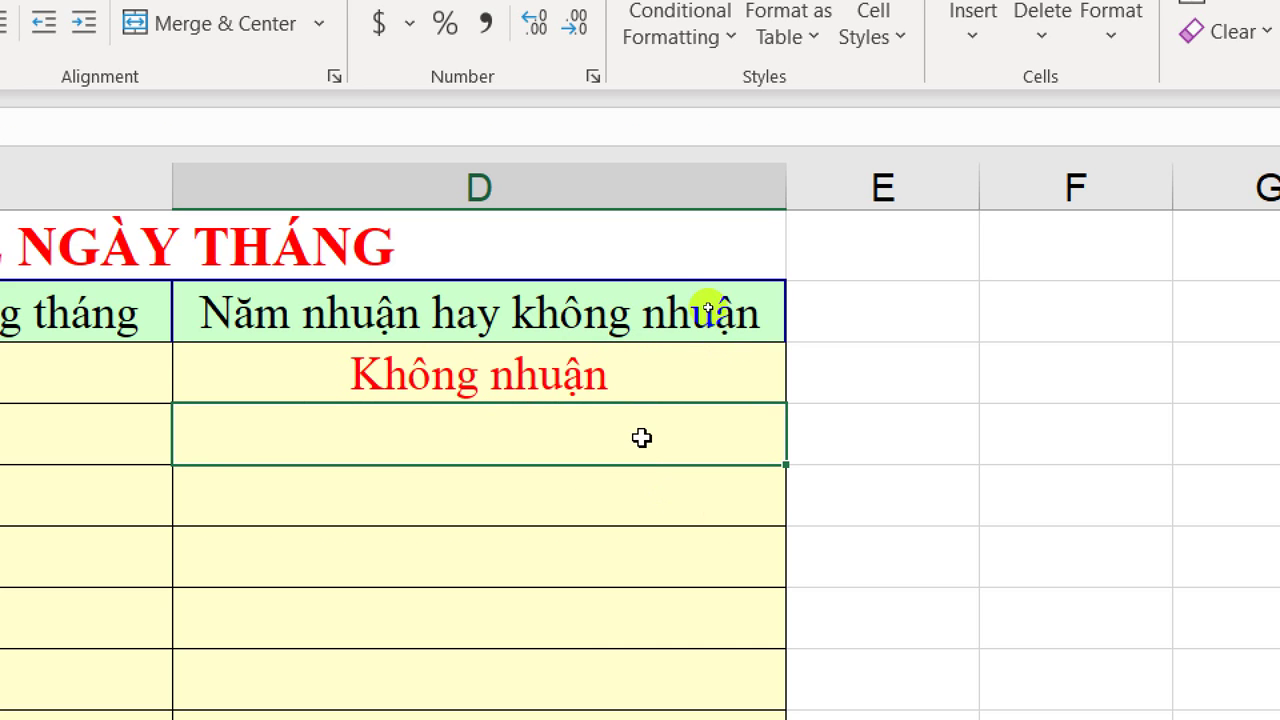
Fill D3's leap-year formula down to D9 and check the 2000 results.
{"action": "left_click", "coordinate": [541, 378]}
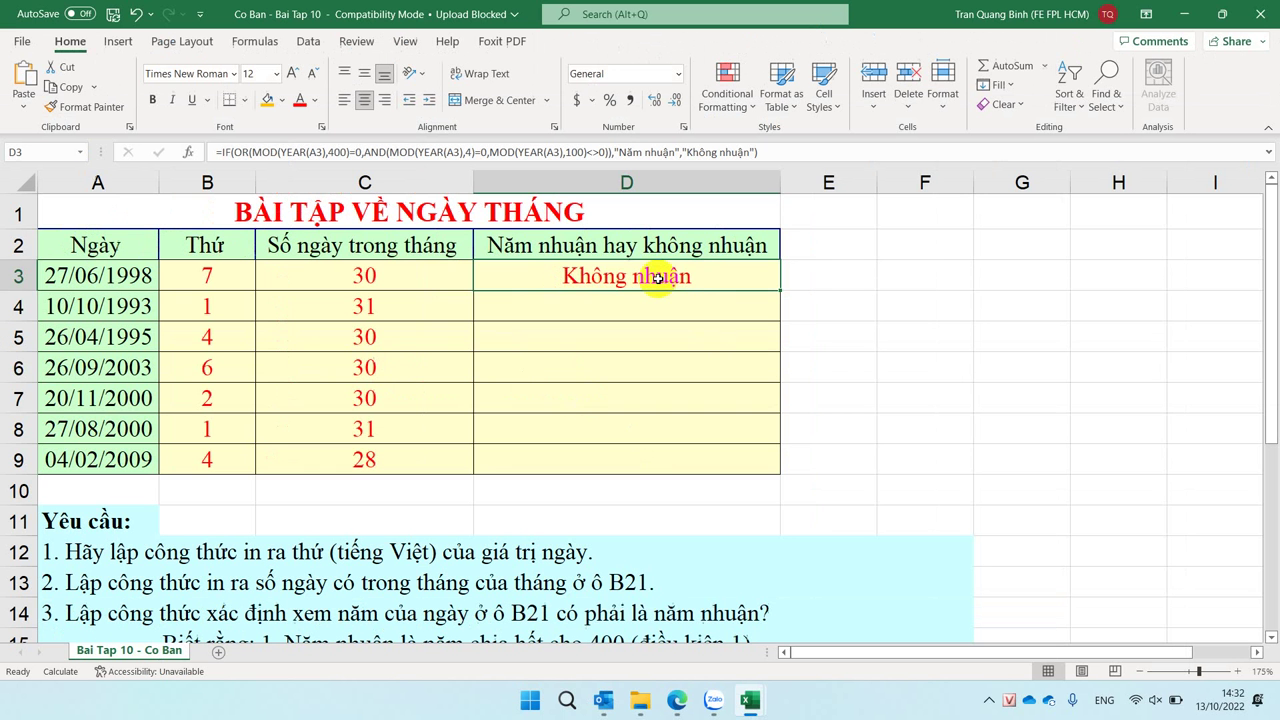
{"action": "double_click", "coordinate": [780, 290]}
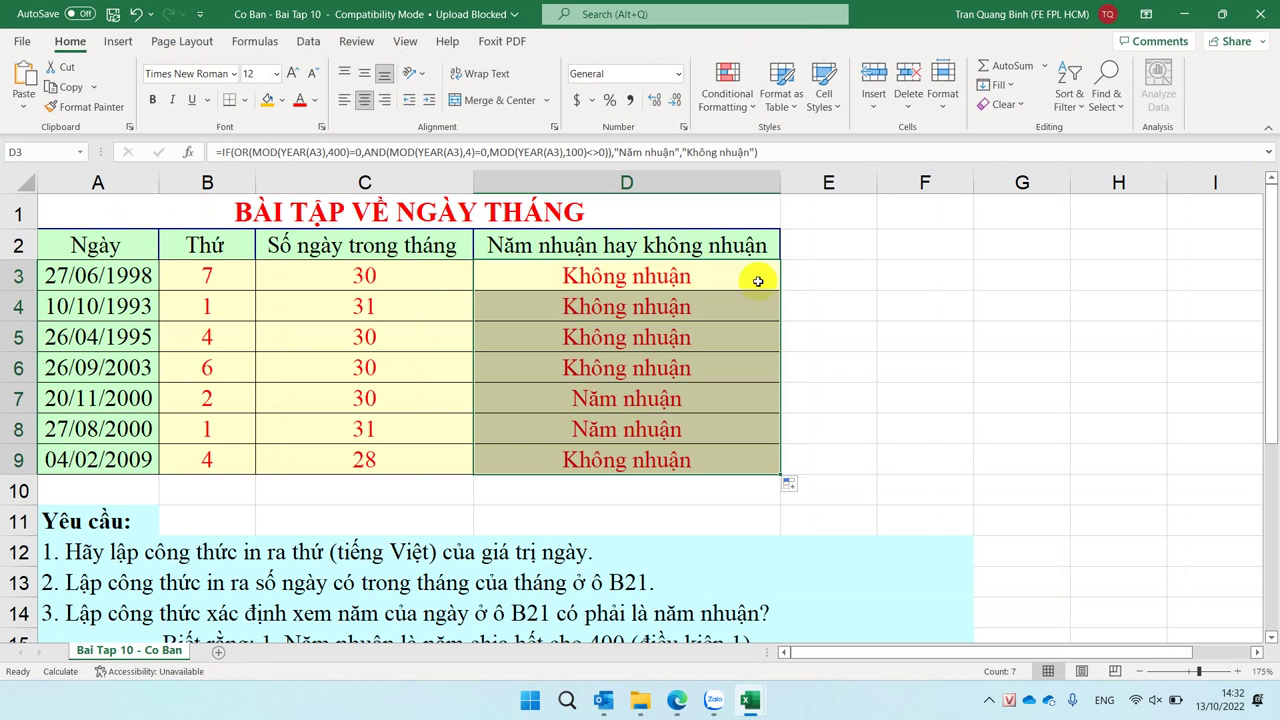
{"action": "left_click", "coordinate": [614, 394]}
{"action": "left_click", "coordinate": [606, 428]}
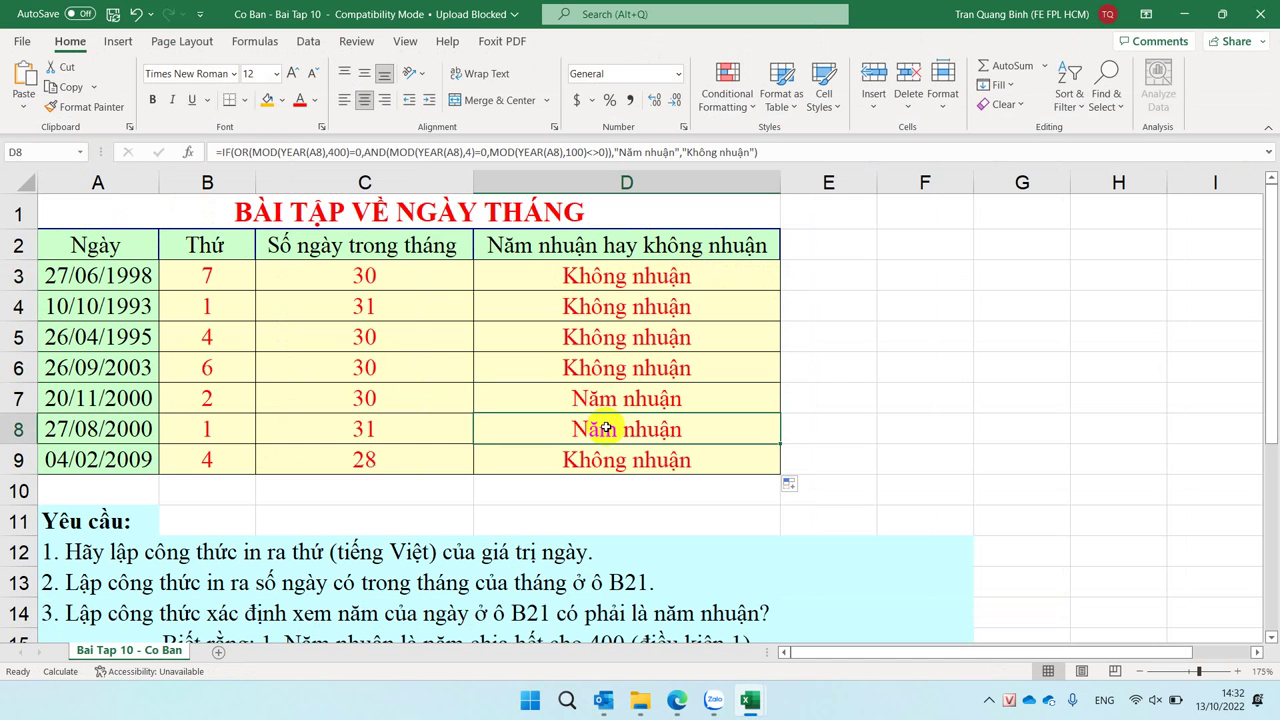
{"action": "left_click", "coordinate": [132, 400]}
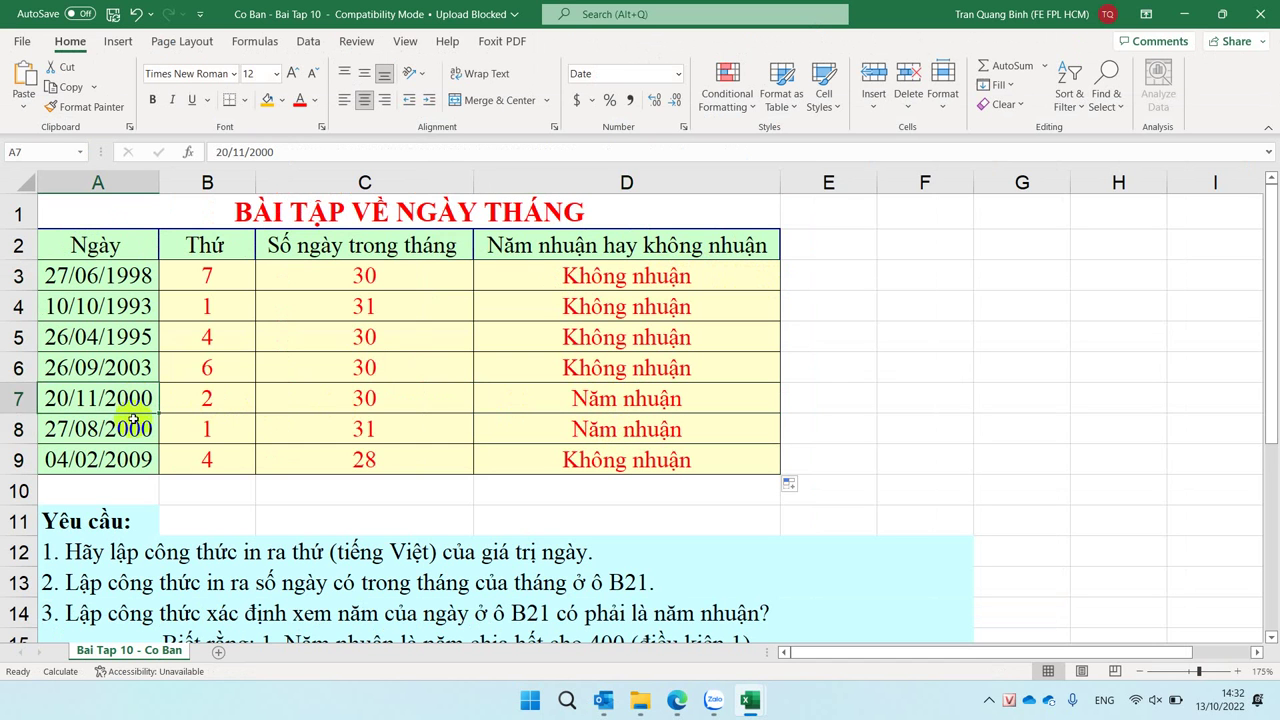
{"action": "left_click", "coordinate": [130, 428]}
{"action": "double_click", "coordinate": [148, 306]}
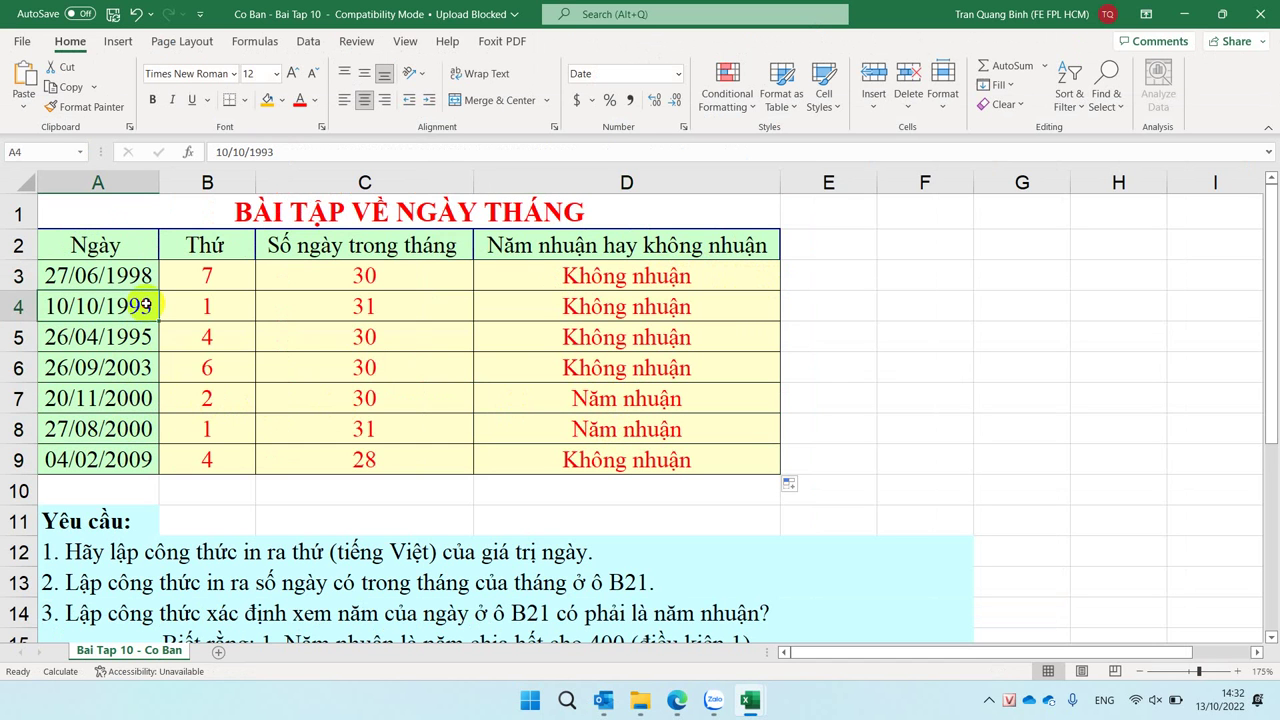
{"action": "left_click", "coordinate": [575, 364]}
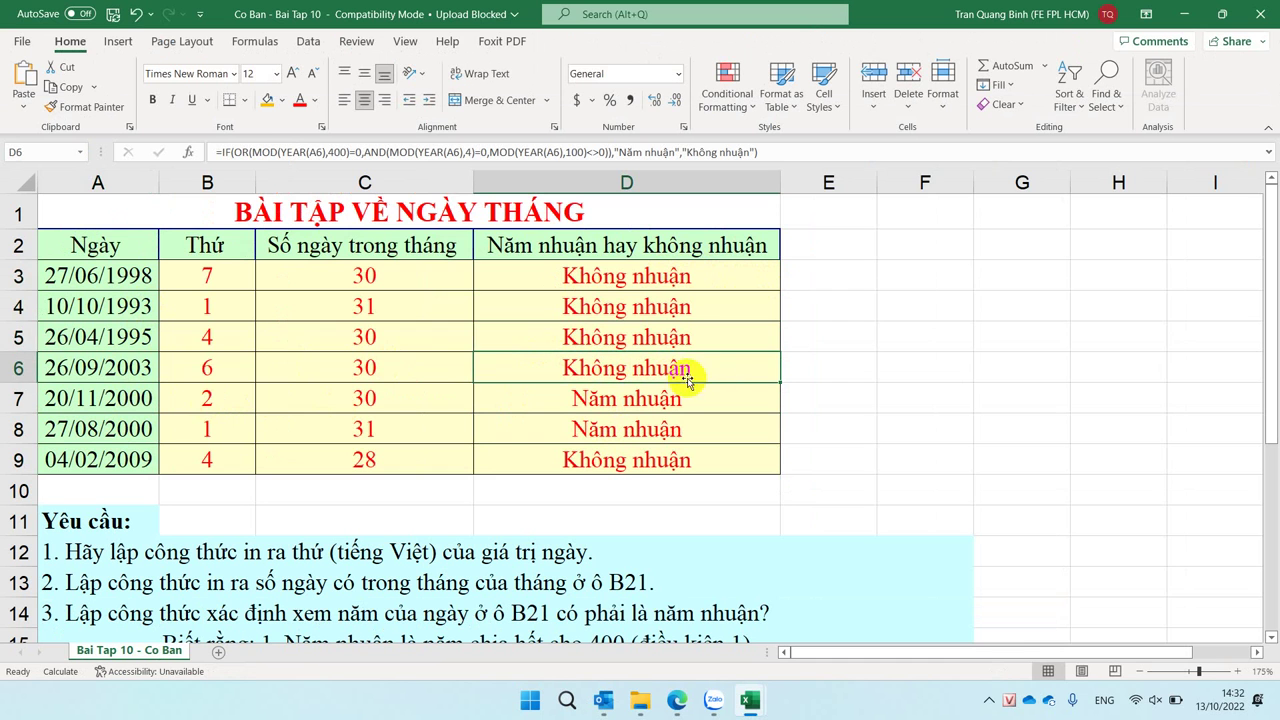
Copy the table A1:D9 and send it as an image to the Zalo class group.
{"action": "left_click_drag", "start_coordinate": [100, 246], "coordinate": [636, 423]}
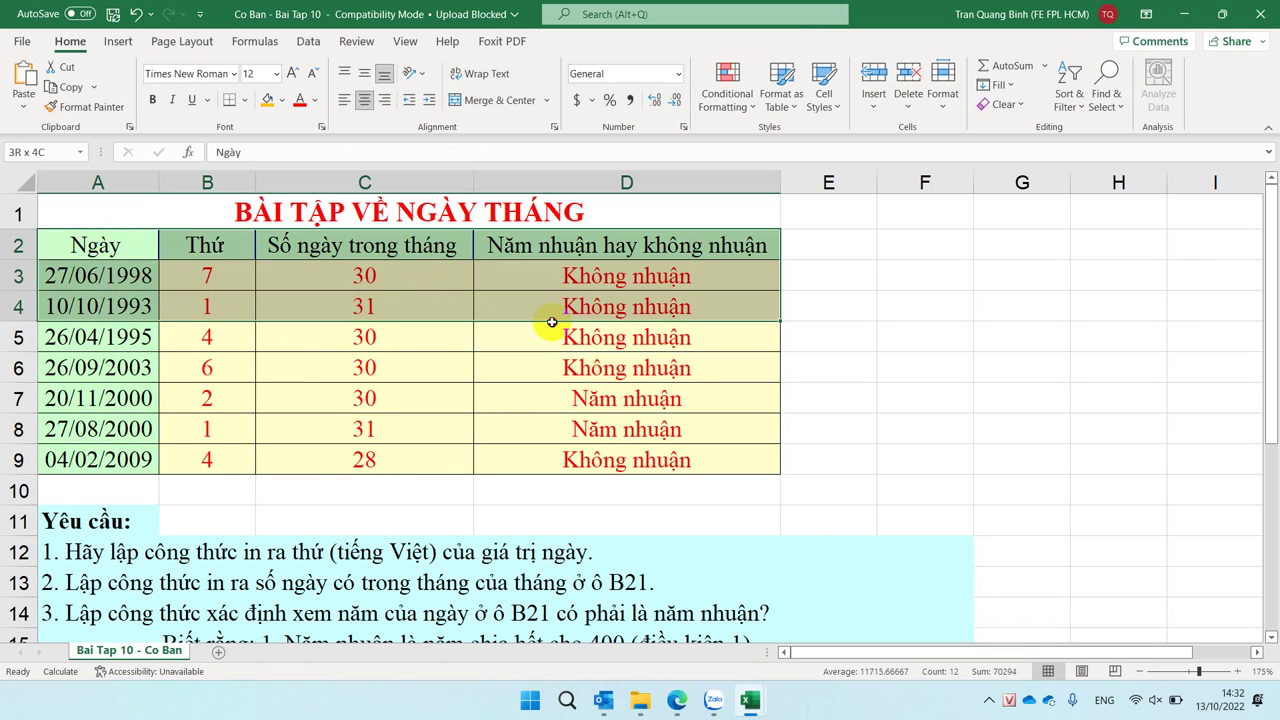
{"action": "left_click_drag", "start_coordinate": [220, 218], "coordinate": [363, 456]}
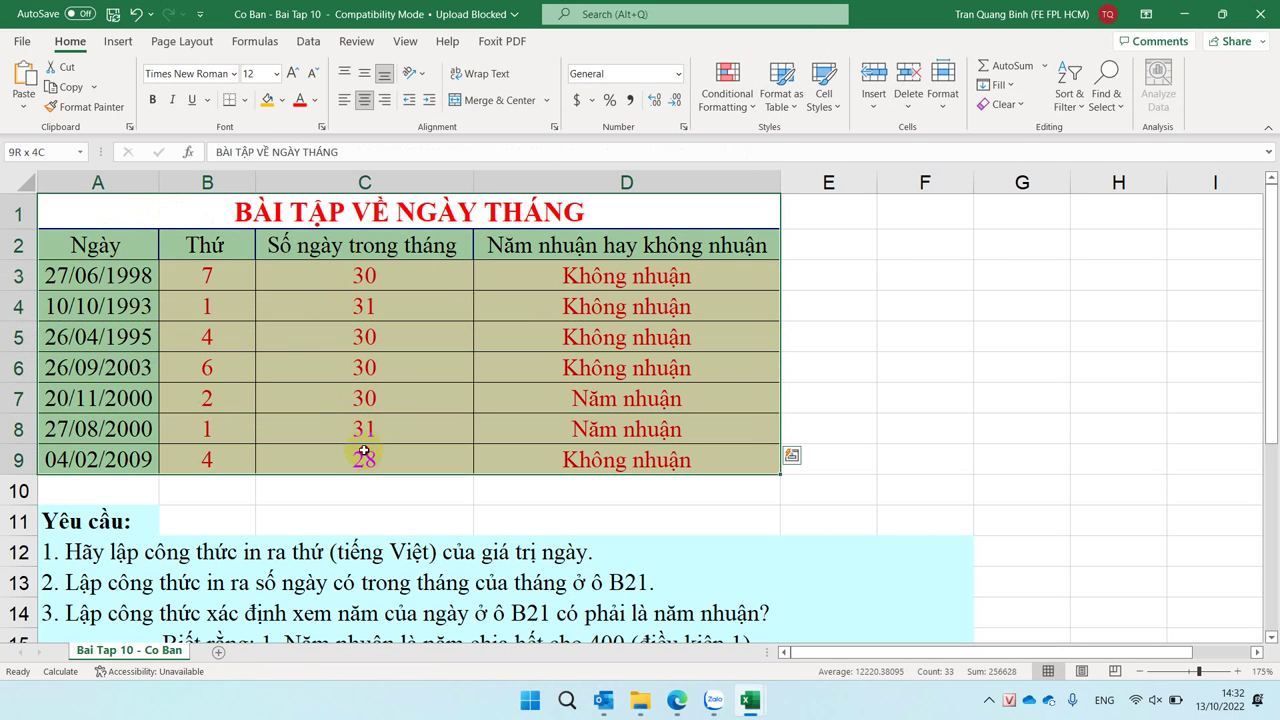
{"action": "key", "text": "ctrl+c"}
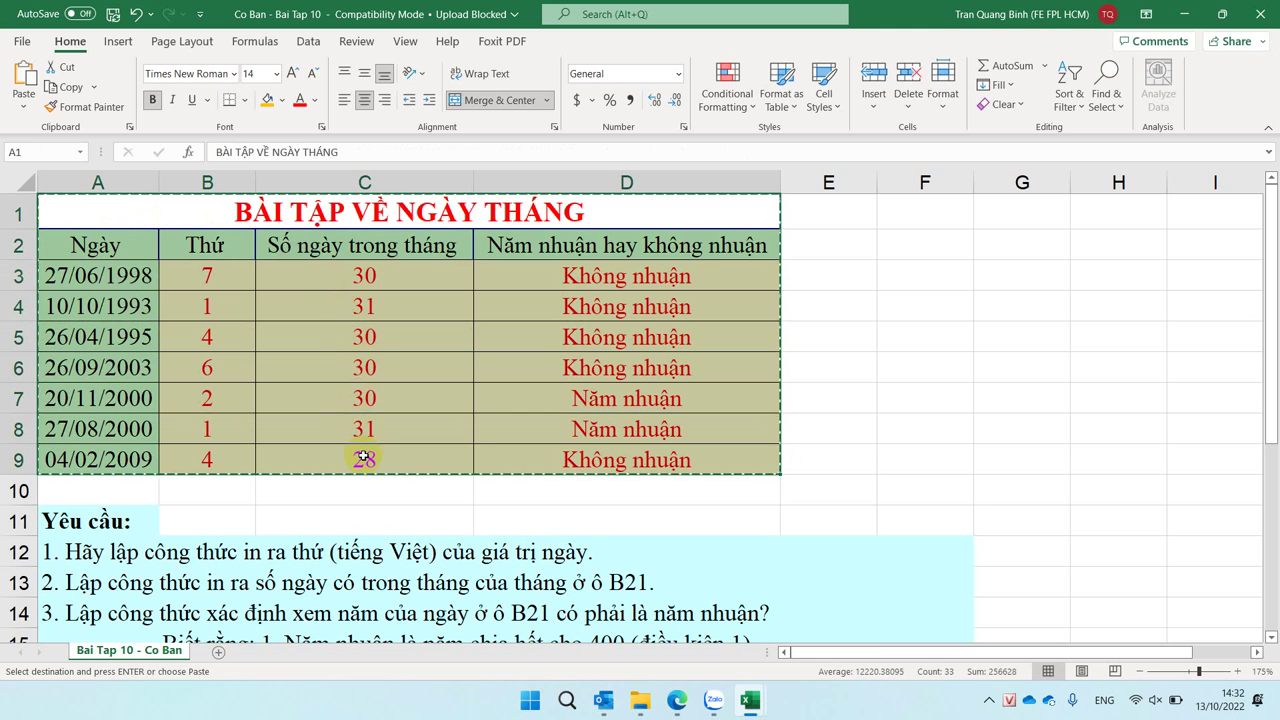
{"action": "left_click", "coordinate": [713, 700]}
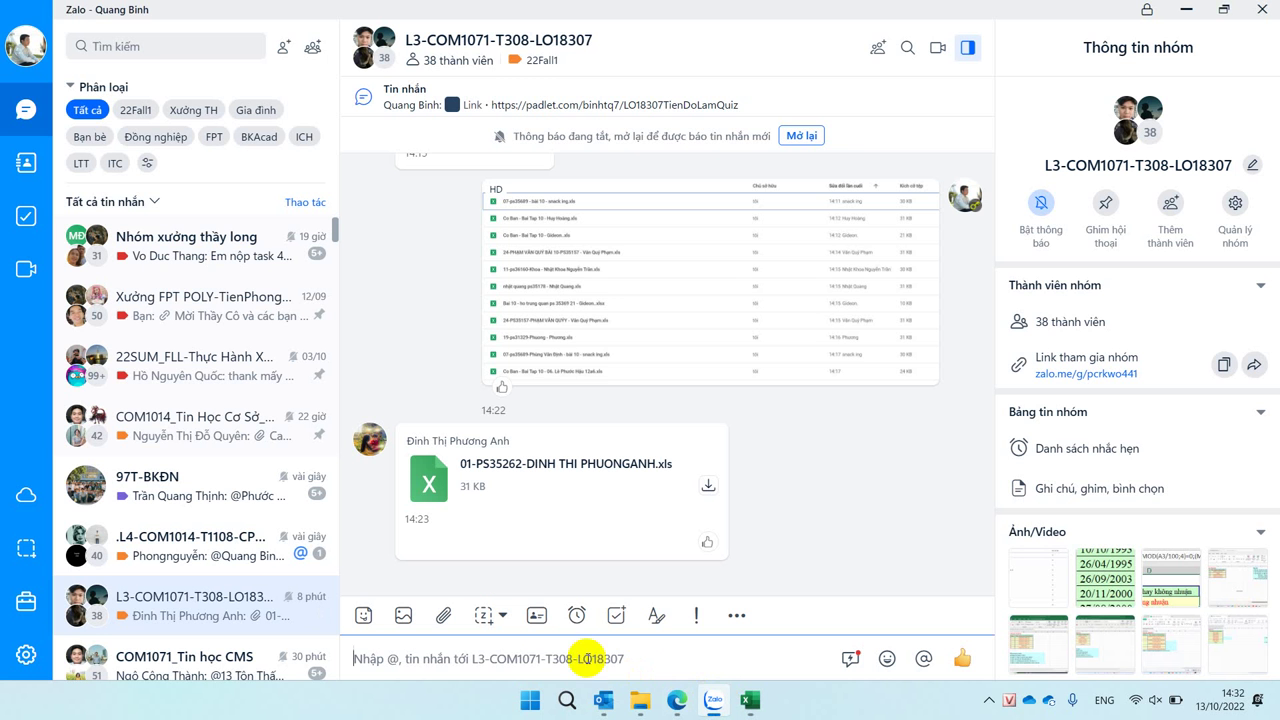
{"action": "key", "text": "ctrl+v"}
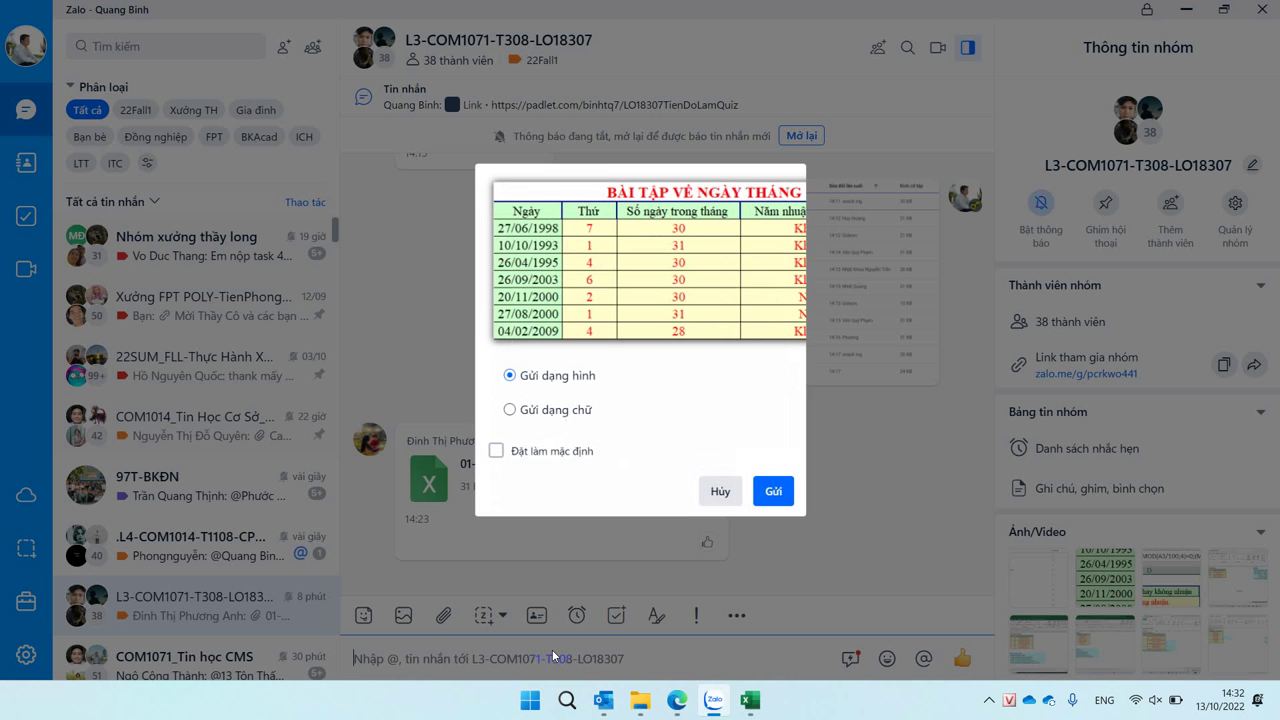
{"action": "left_click", "coordinate": [790, 510]}
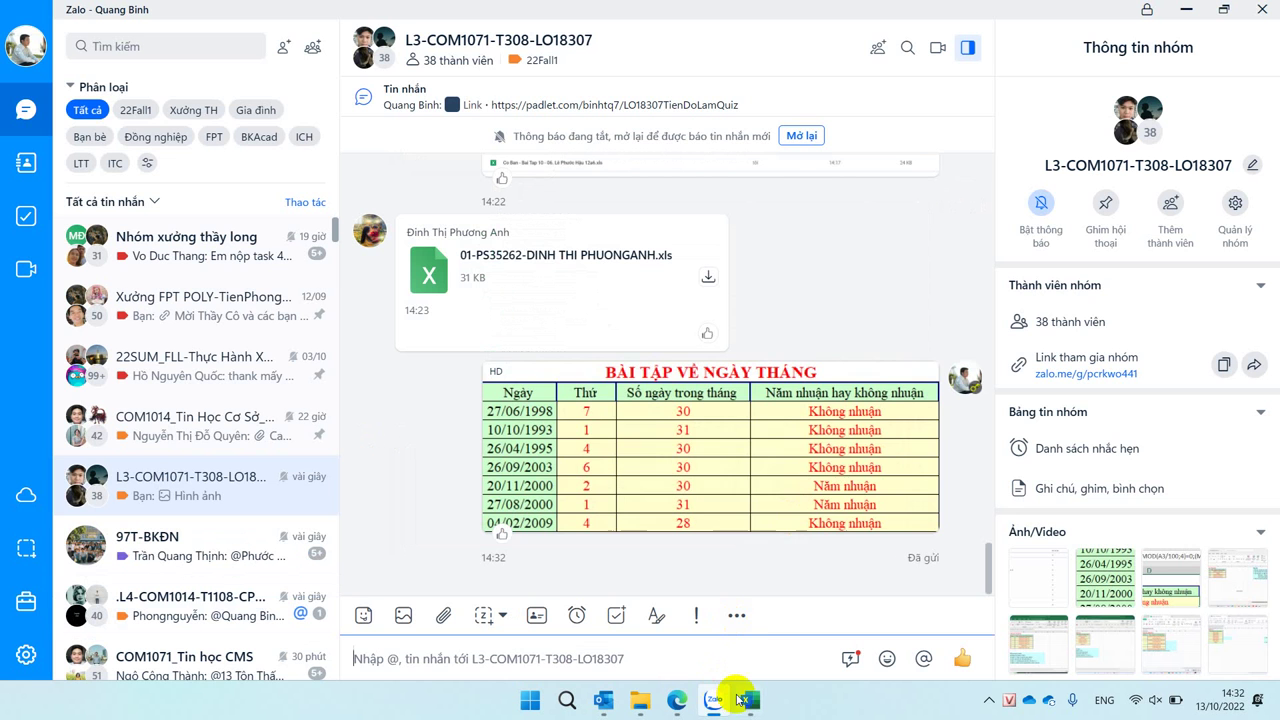
{"action": "mouse_move", "coordinate": [749, 700]}
{"action": "left_click", "coordinate": [910, 610]}
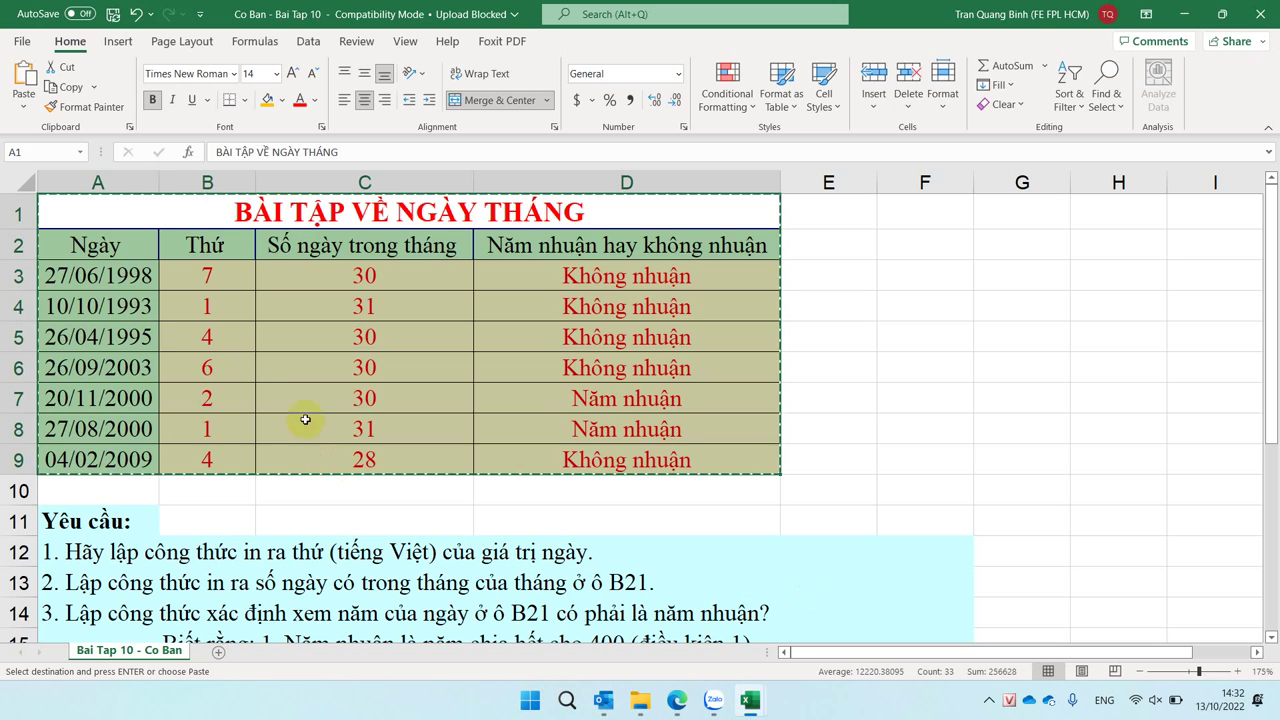
Change the year of A3's date to 2022, then to 2002.
{"action": "double_click", "coordinate": [133, 276]}
{"action": "double_click", "coordinate": [133, 276]}
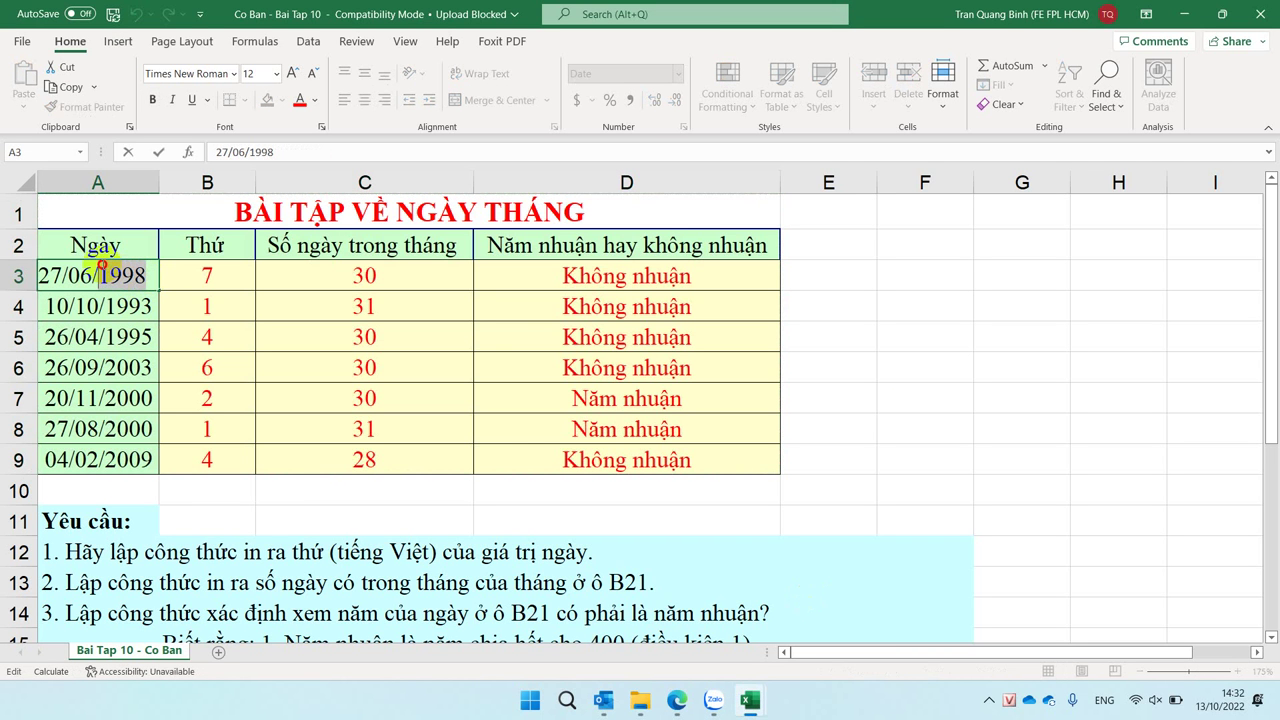
{"action": "type", "text": "20"}
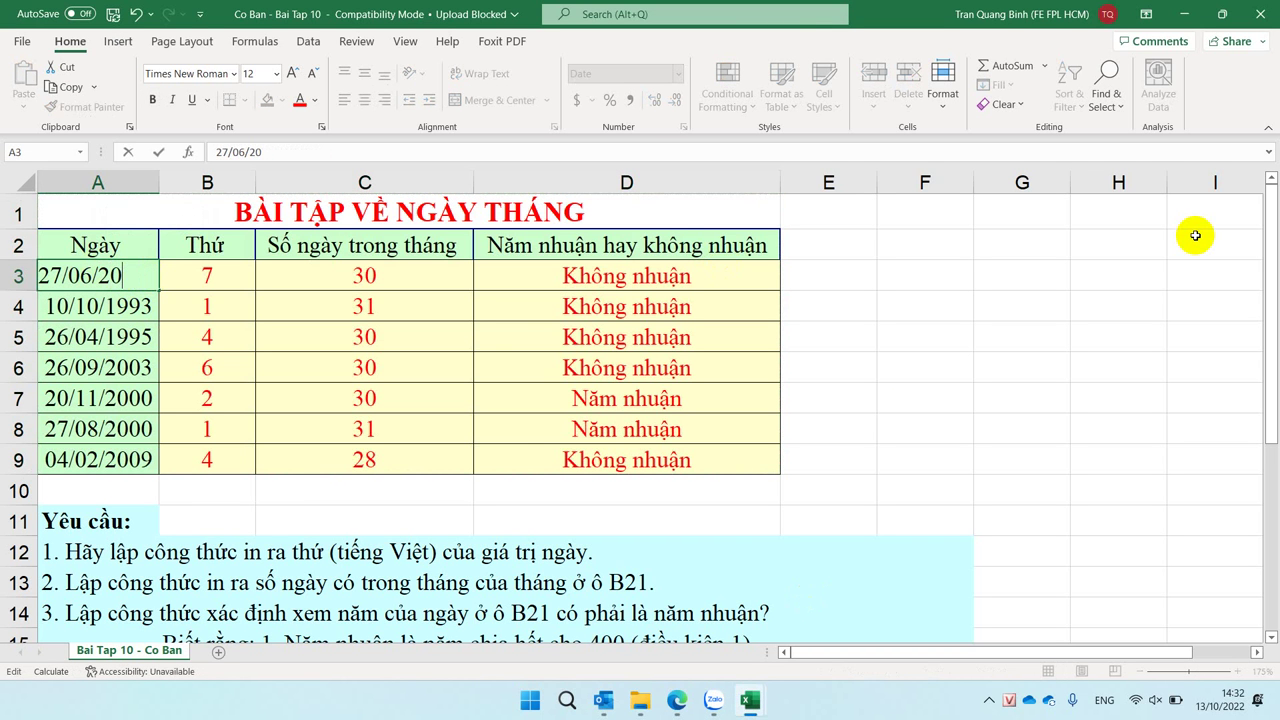
{"action": "type", "text": "22"}
{"action": "key", "text": "Return"}
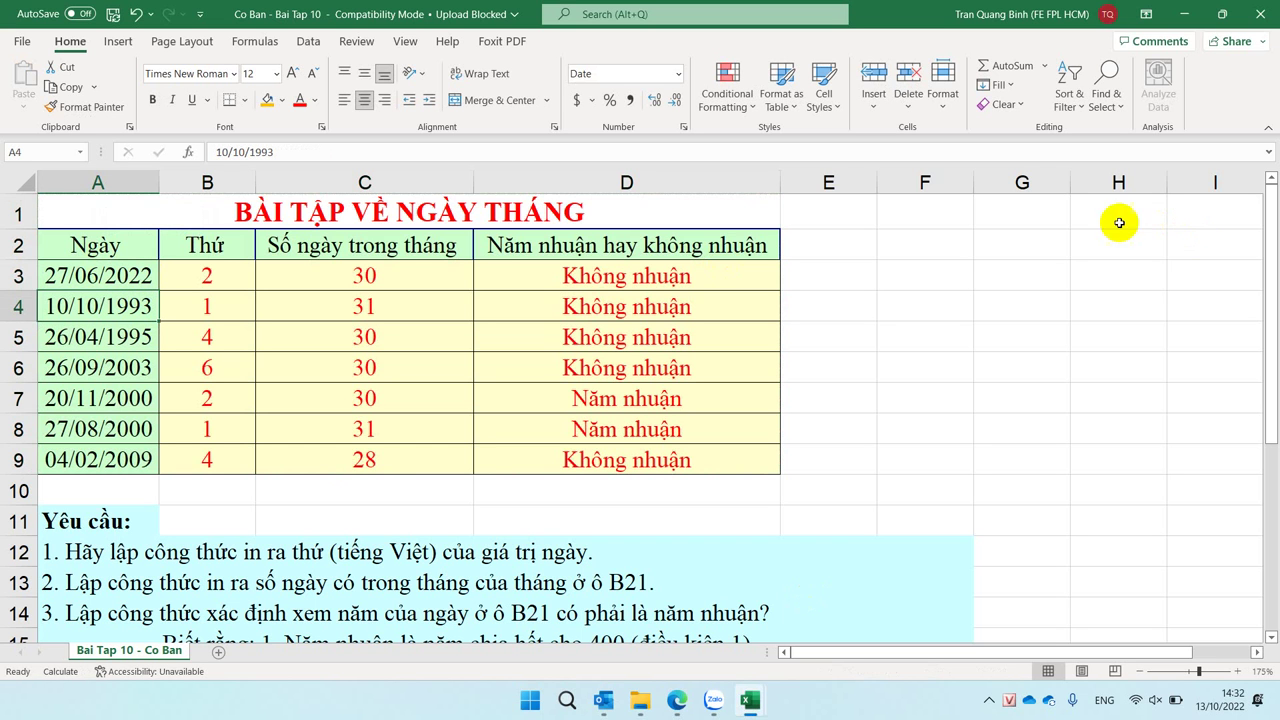
{"action": "left_click", "coordinate": [137, 270]}
{"action": "double_click", "coordinate": [137, 270]}
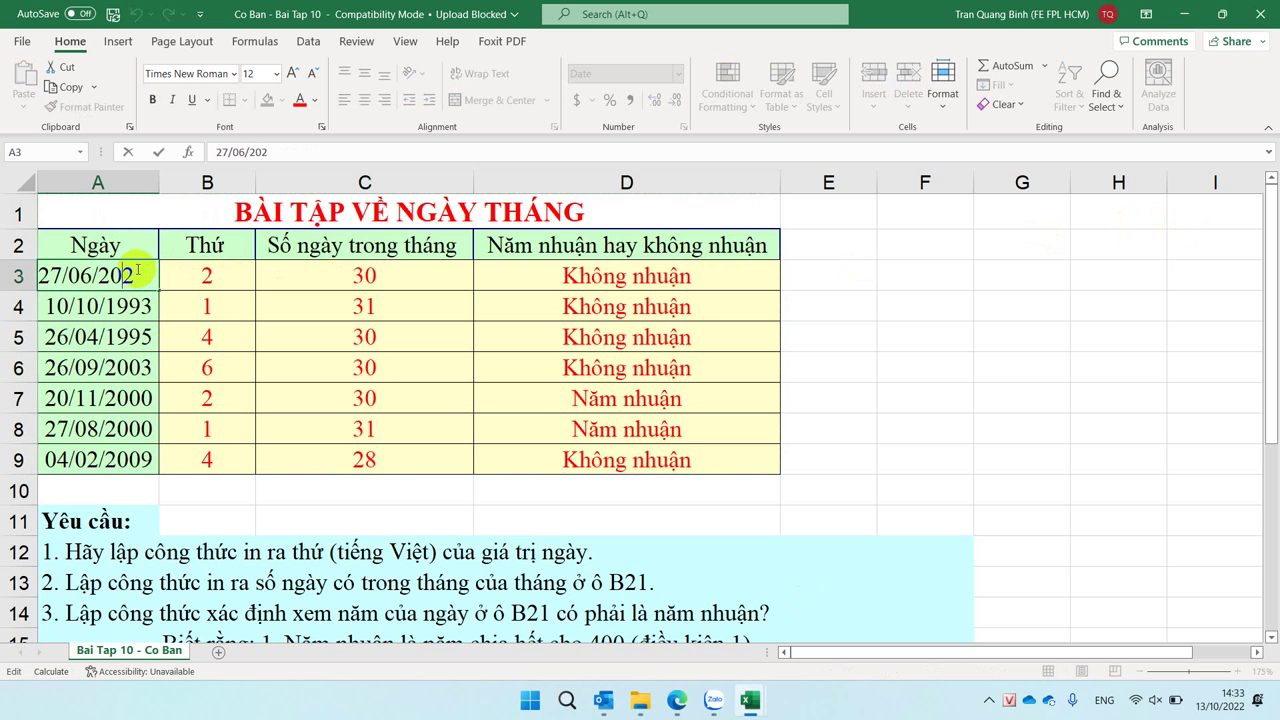
{"action": "key", "text": "BackSpace"}
{"action": "type", "text": "0"}
{"action": "key", "text": "ctrl+Return"}
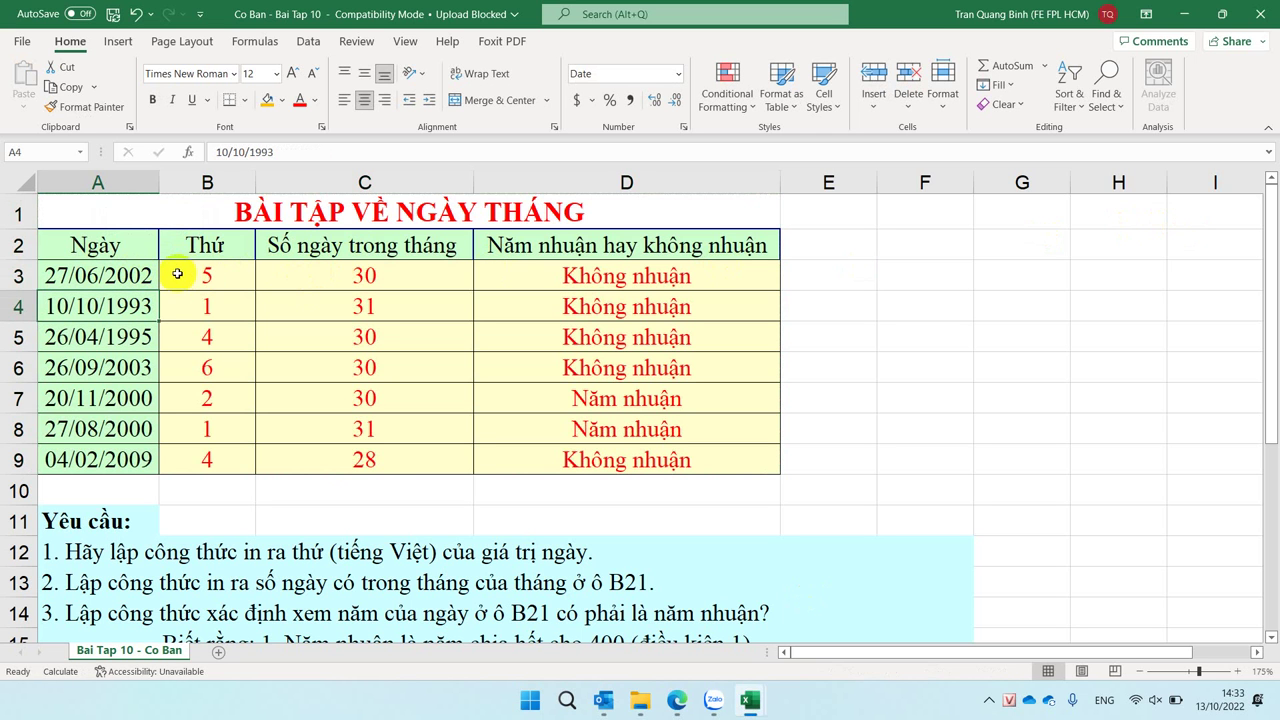
Change A3's year to 2004 so the date reads 27/06/2004.
{"action": "double_click", "coordinate": [145, 273]}
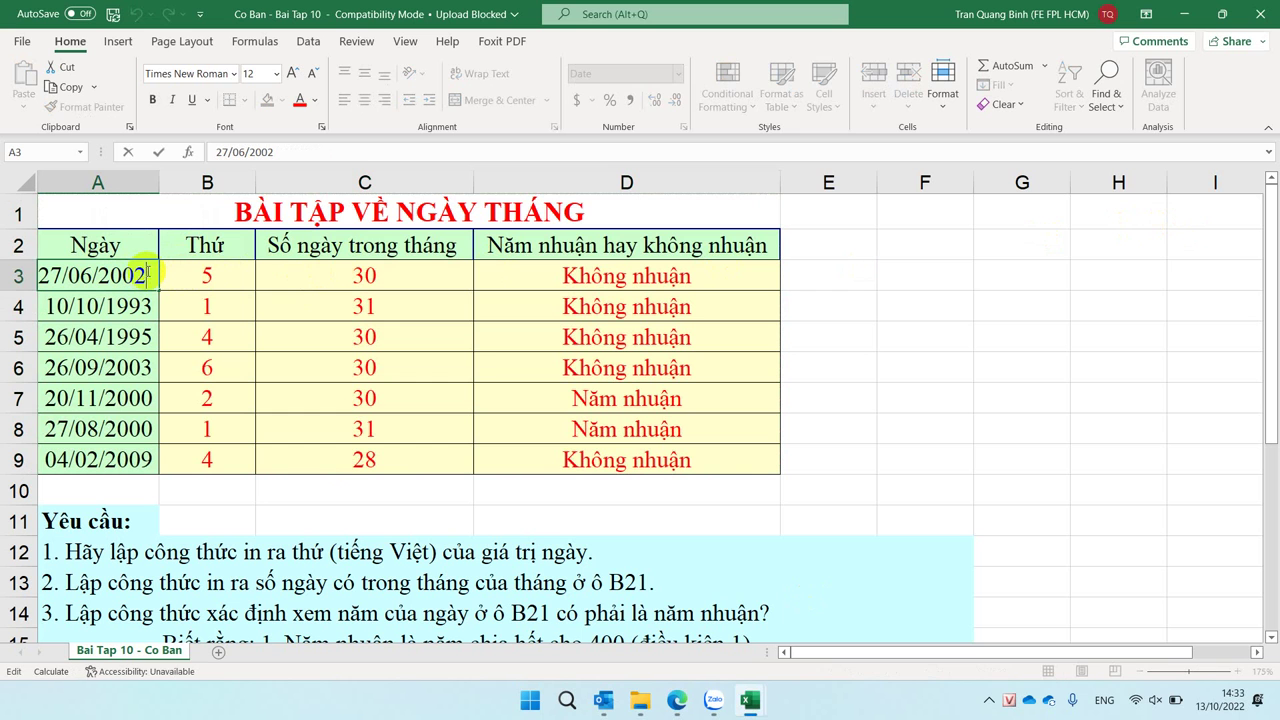
{"action": "key", "text": "BackSpace"}
{"action": "type", "text": "4"}
{"action": "key", "text": "Return"}
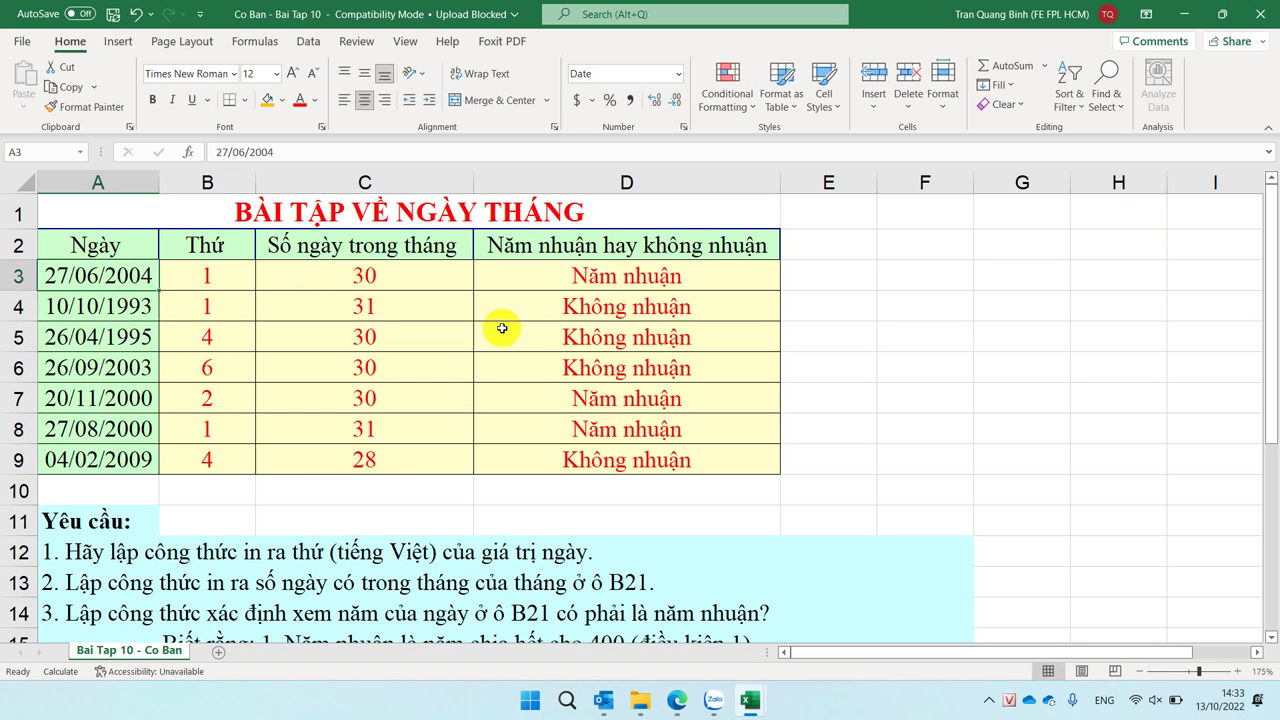
Review the formulas in D3 and D4, then delete D3's formula.
{"action": "left_click", "coordinate": [575, 275]}
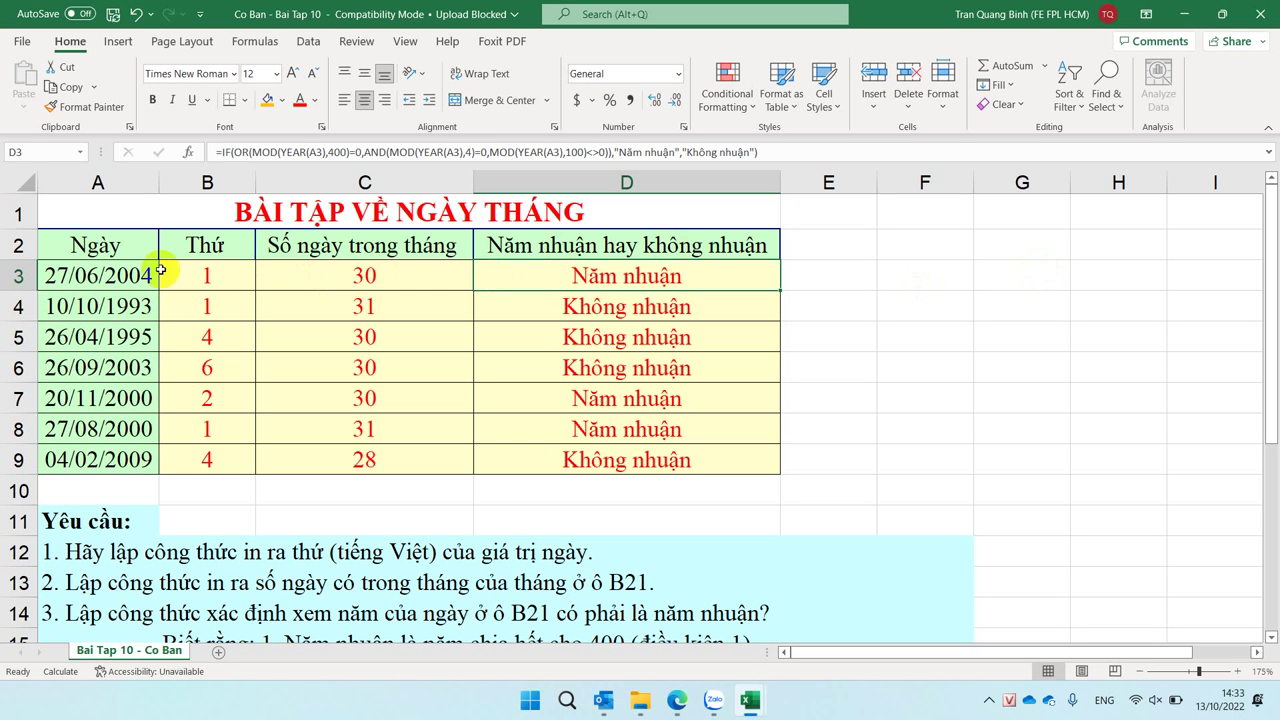
{"action": "left_click", "coordinate": [556, 305]}
{"action": "left_click", "coordinate": [558, 275]}
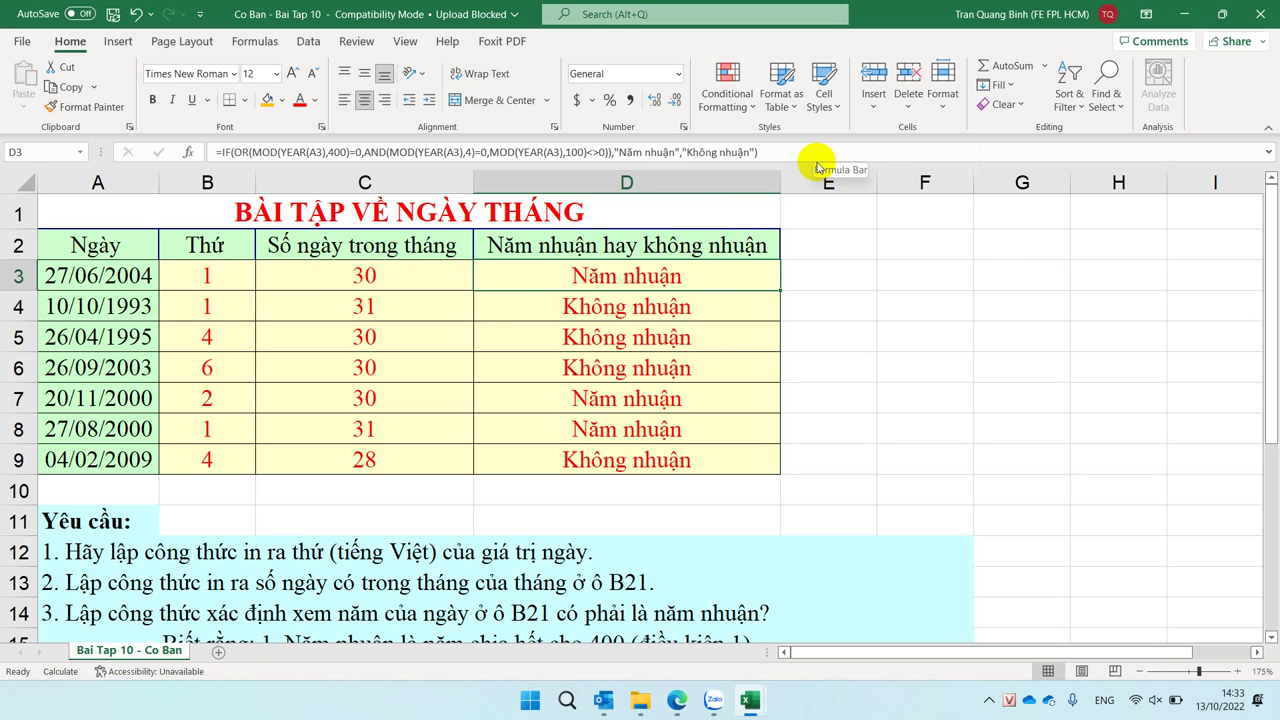
{"action": "double_click", "coordinate": [702, 275]}
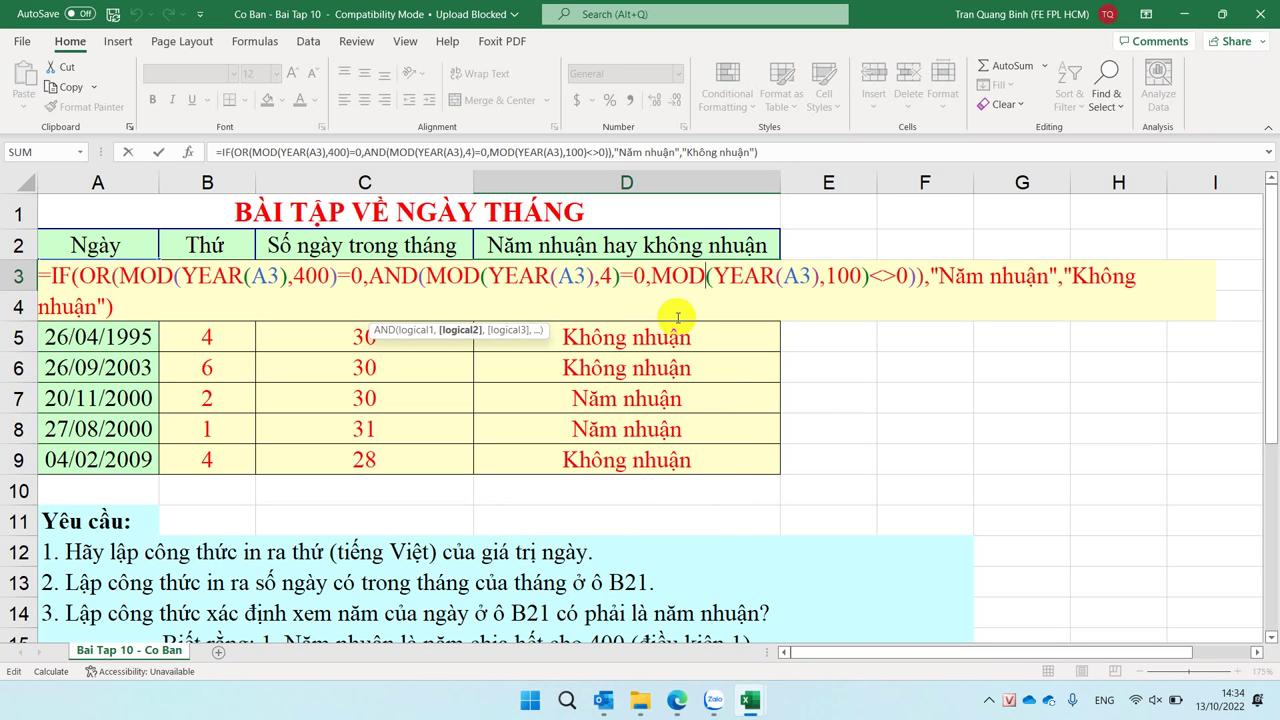
{"action": "key", "text": "Escape"}
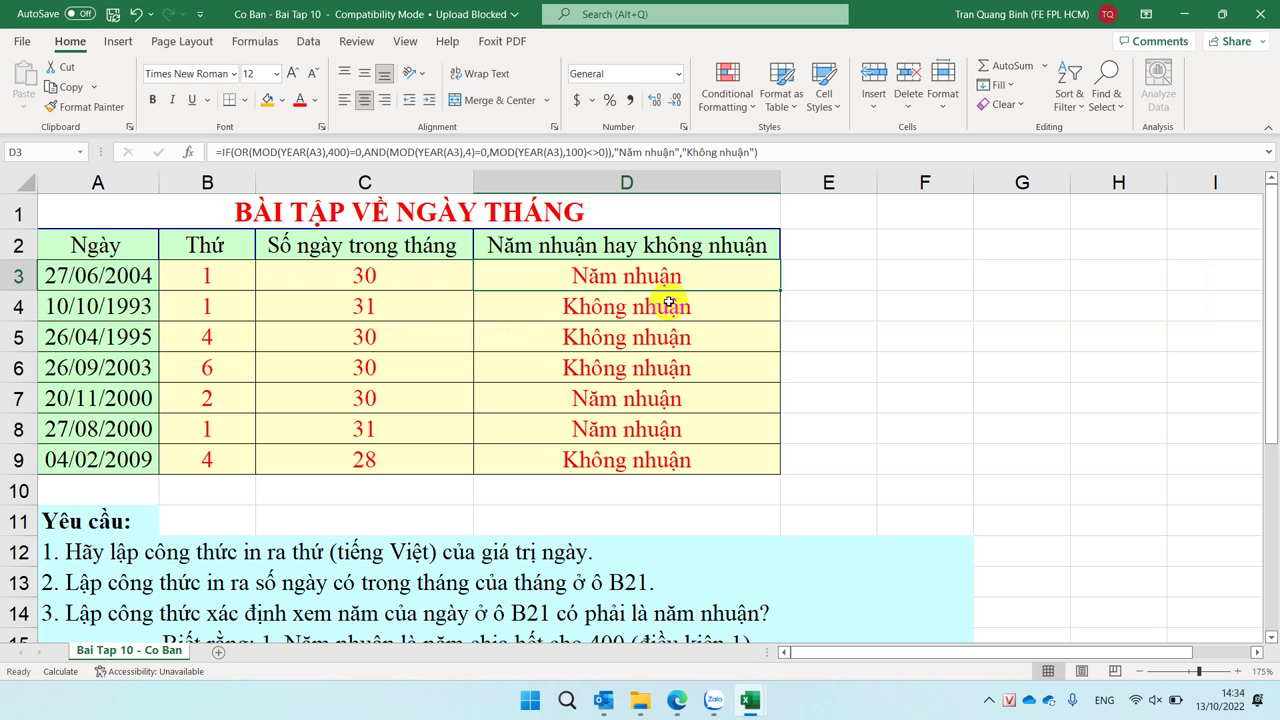
{"action": "left_click", "coordinate": [668, 298]}
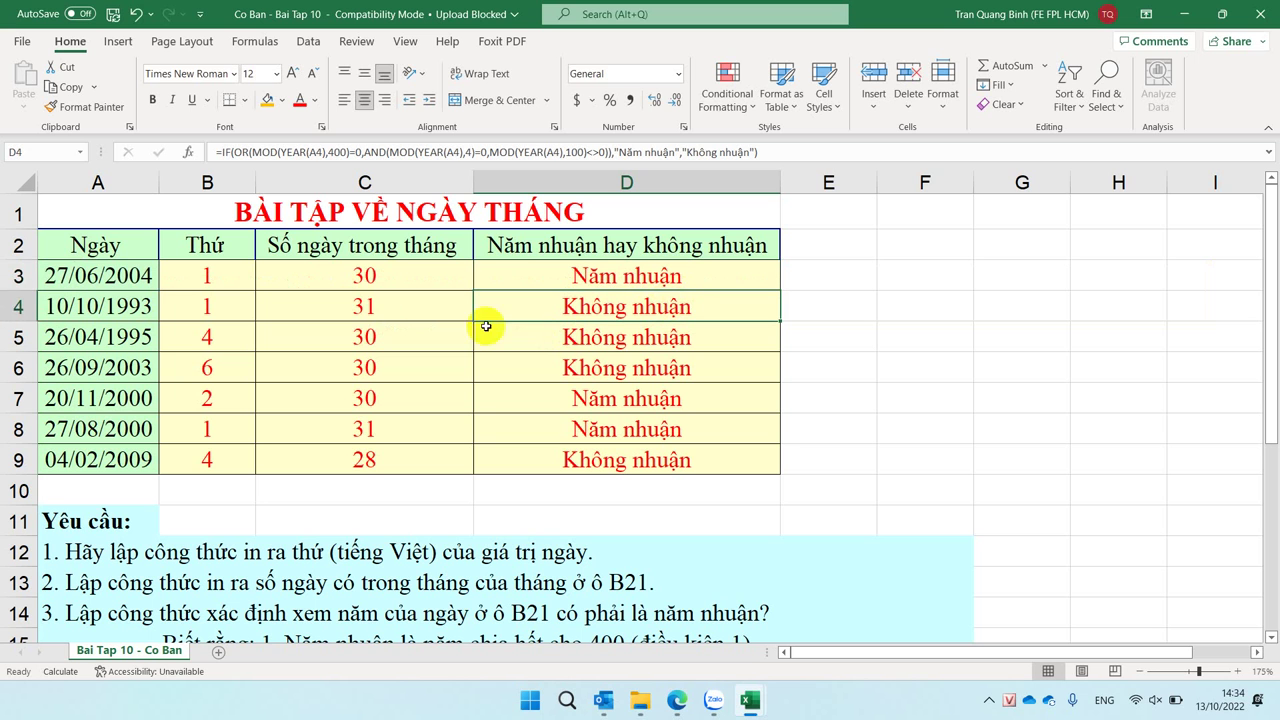
{"action": "left_click", "coordinate": [510, 271]}
{"action": "key", "text": "Delete"}
Enter =if(dk,"Năm nhuận","Không nhuận") in D3 and review each argument.
{"action": "type", "text": "="}
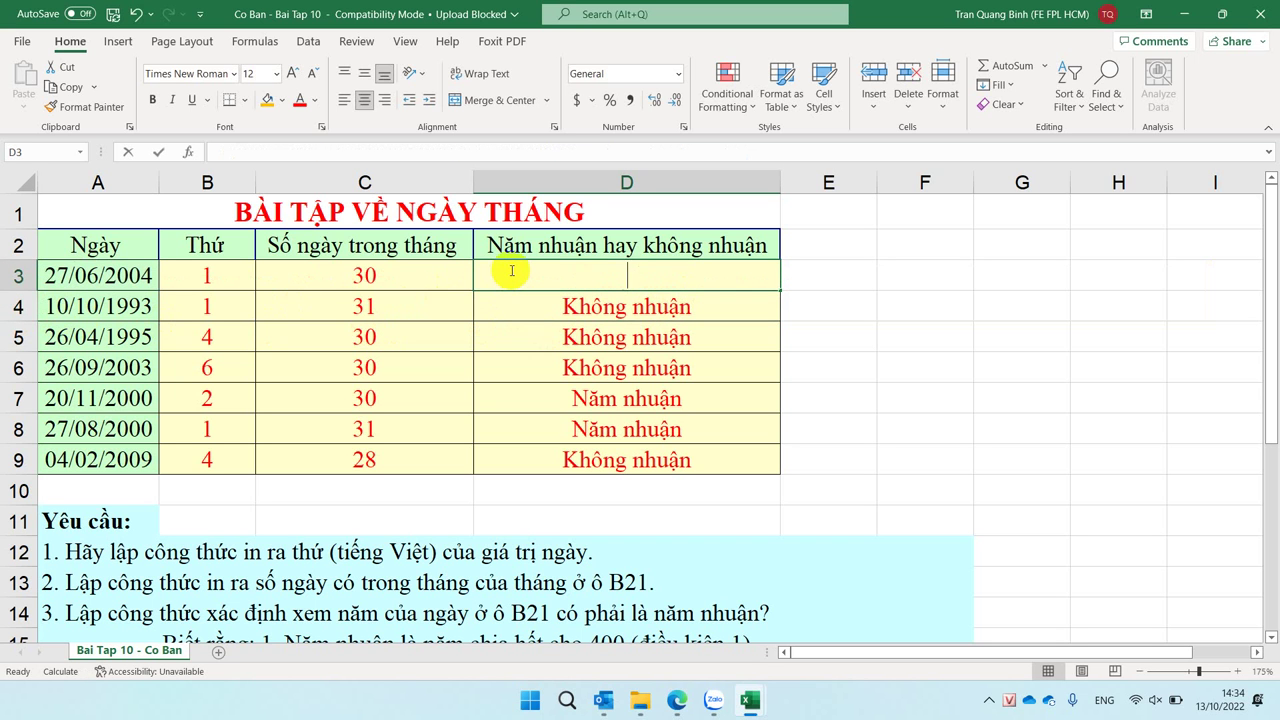
{"action": "type", "text": "if"}
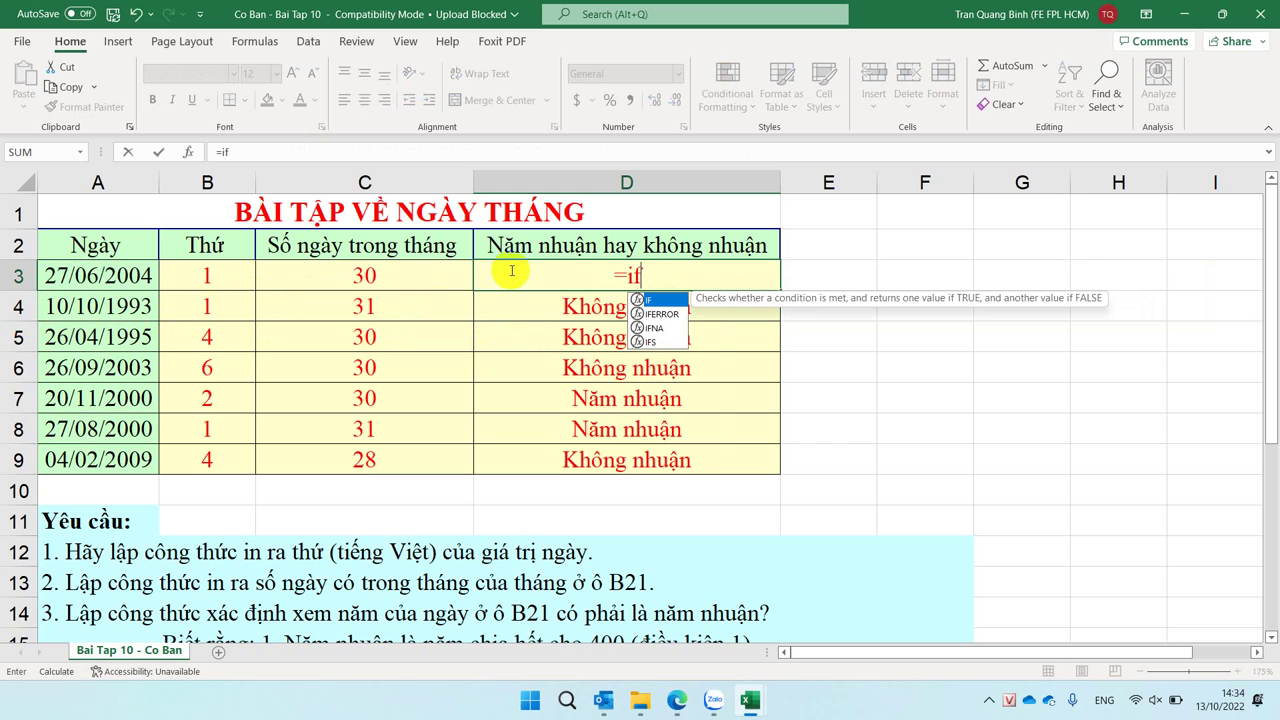
{"action": "type", "text": "("}
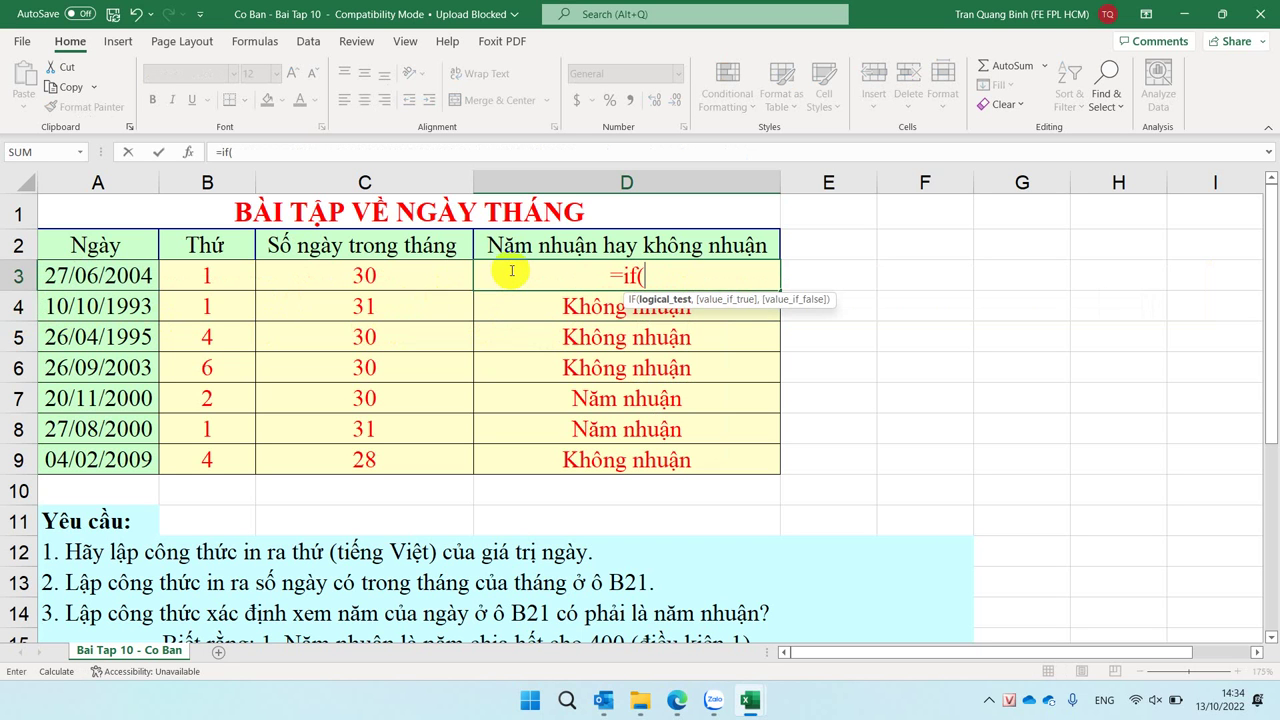
{"action": "type", "text": "dk"}
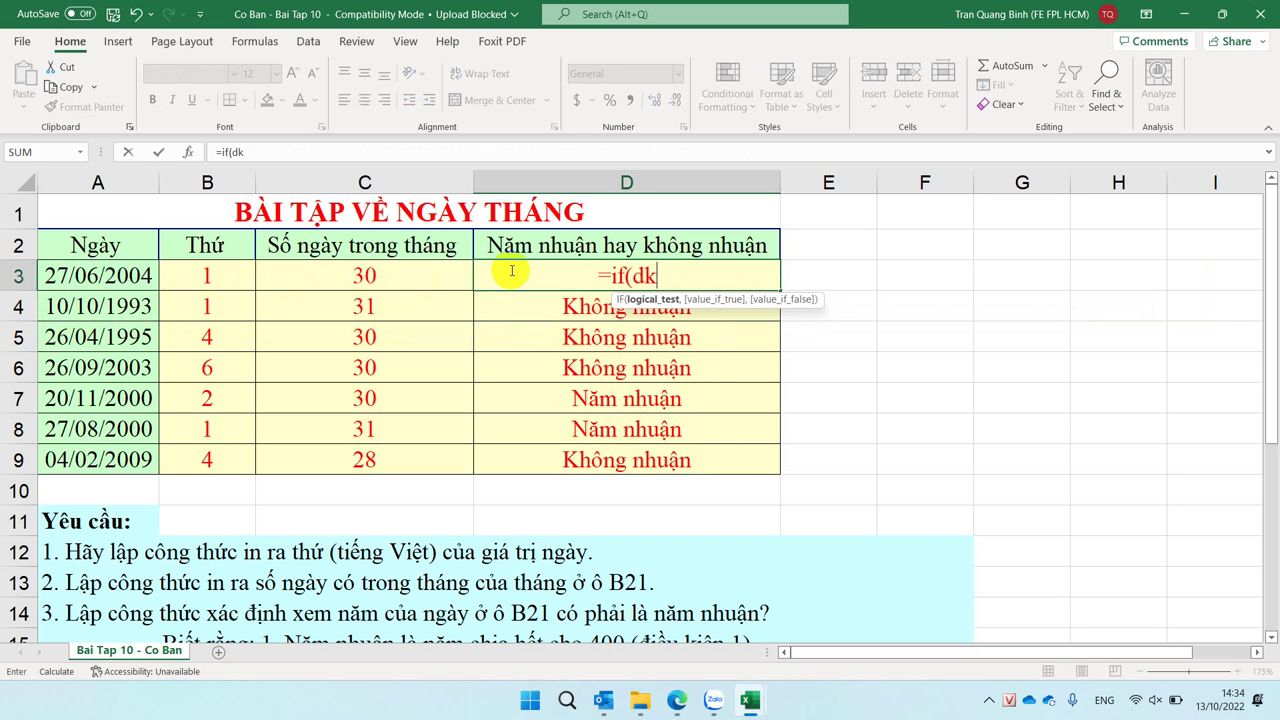
{"action": "type", "text": ",\""}
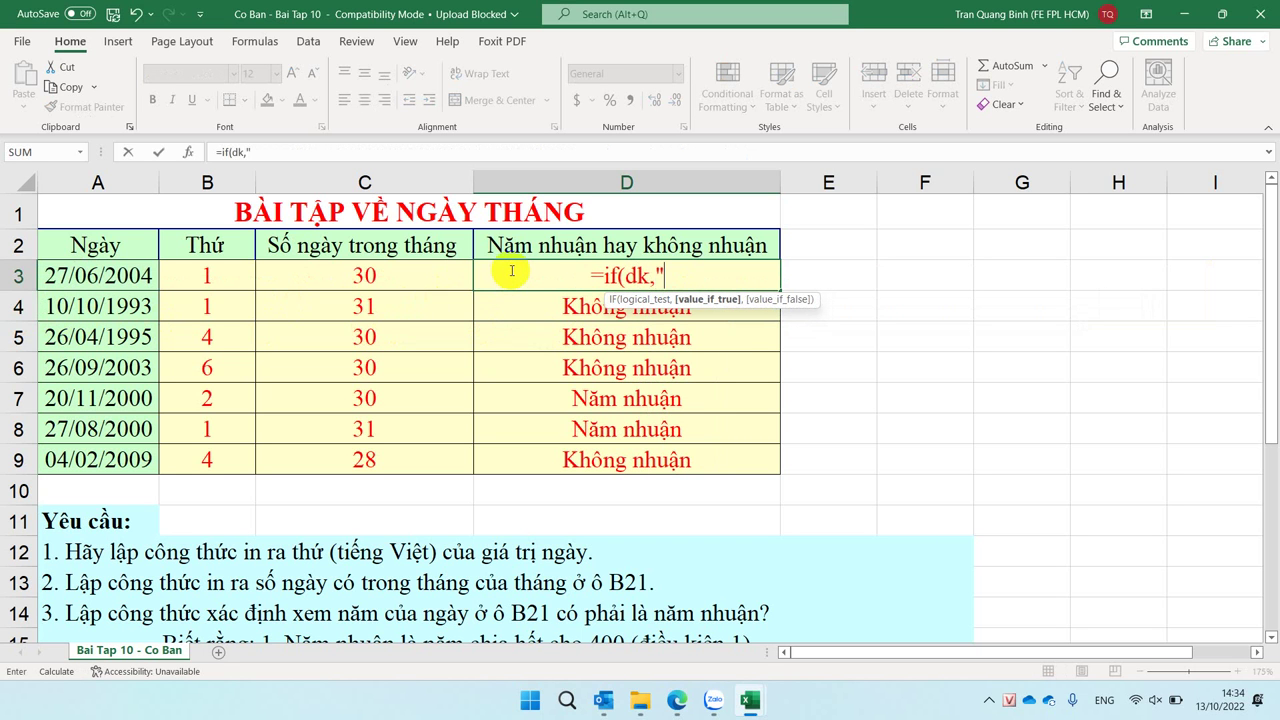
{"action": "type", "text": "Năm n"}
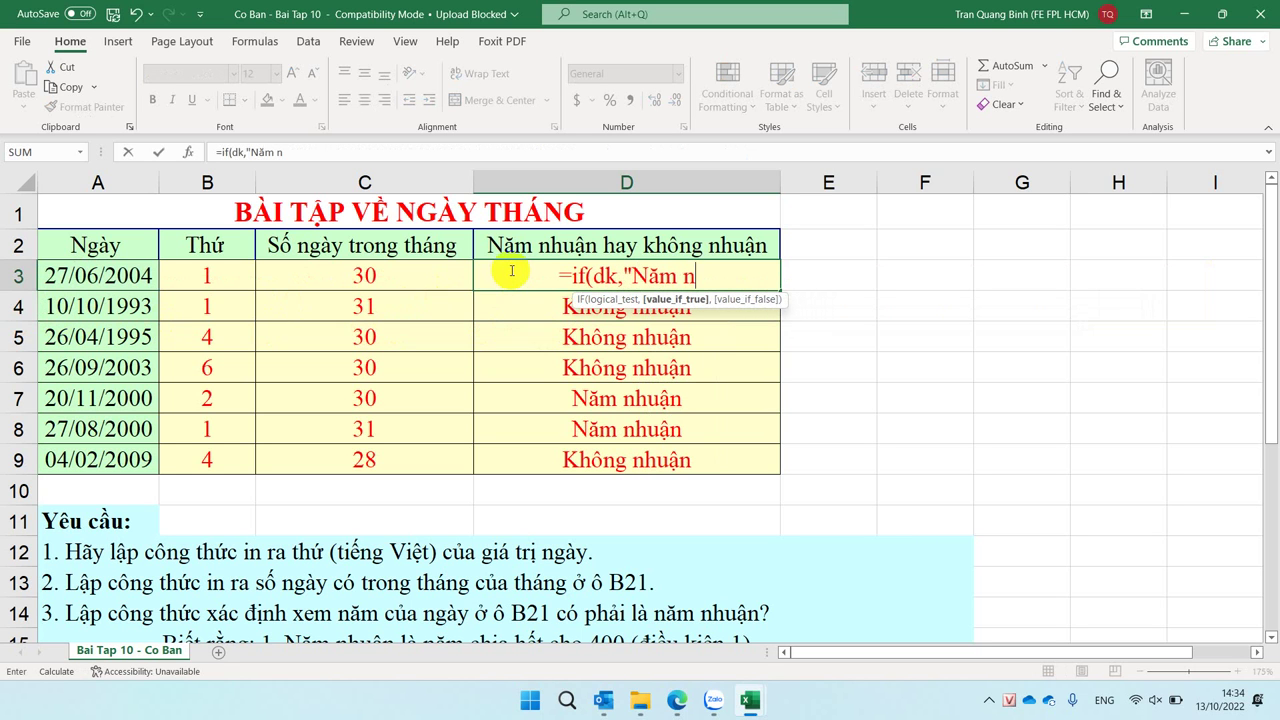
{"action": "type", "text": "huận"}
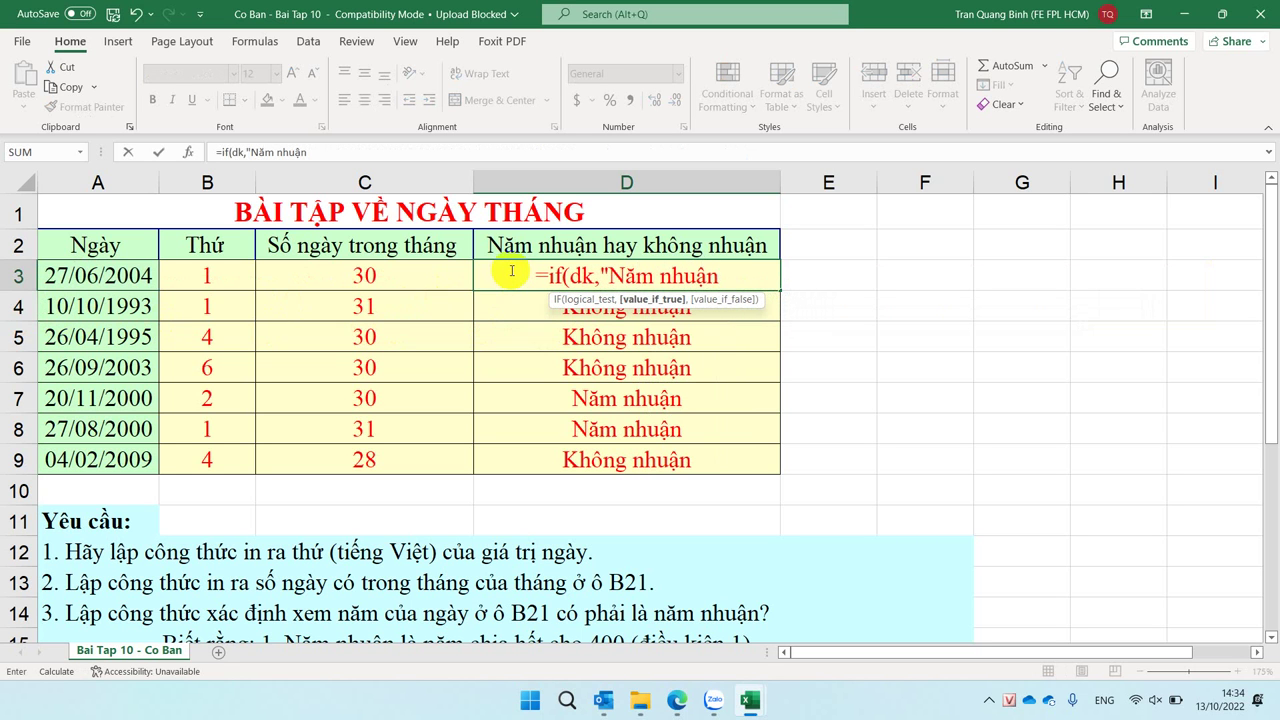
{"action": "type", "text": "\",:"}
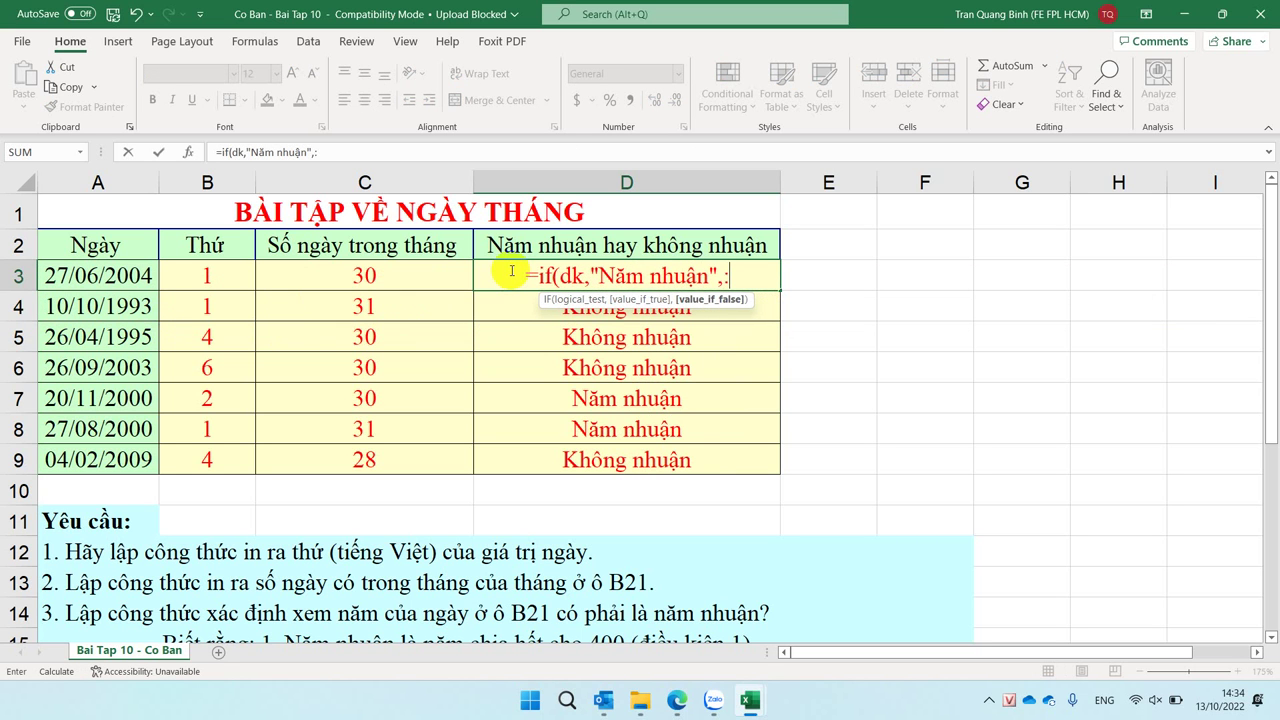
{"action": "key", "text": "BackSpace"}
{"action": "type", "text": "\""}
{"action": "type", "text": "K"}
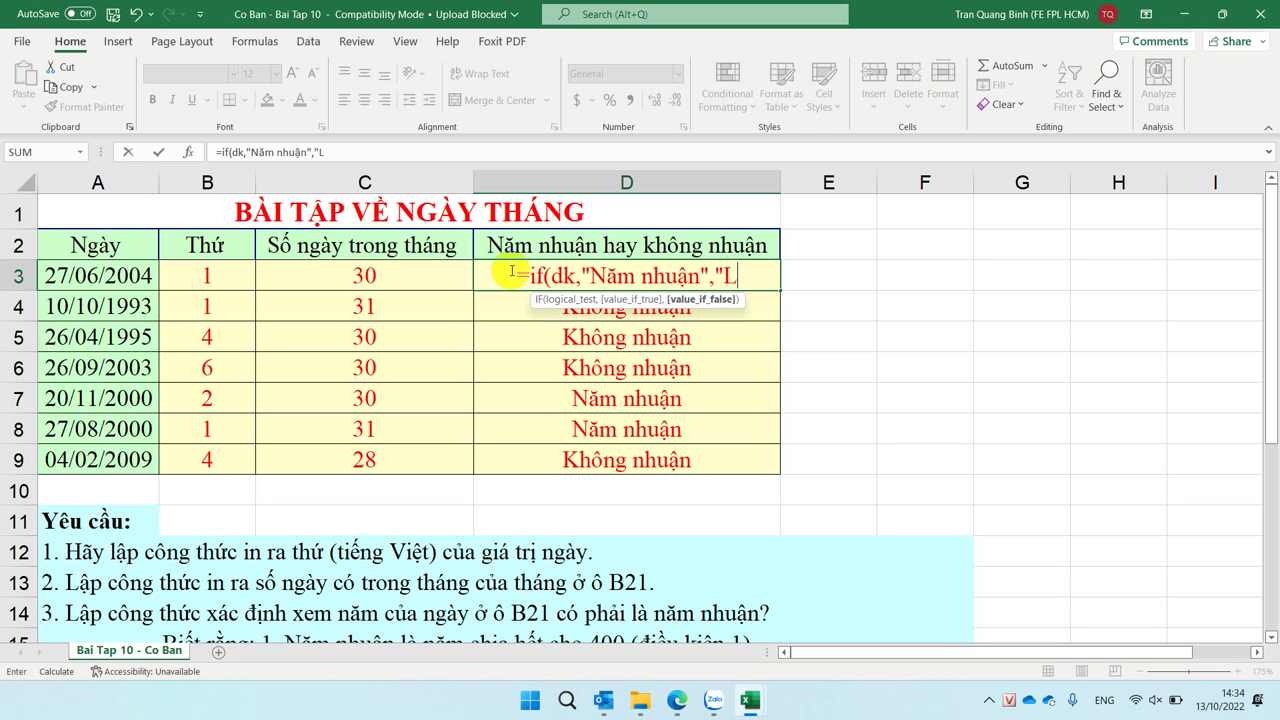
{"action": "type", "text": "hông n"}
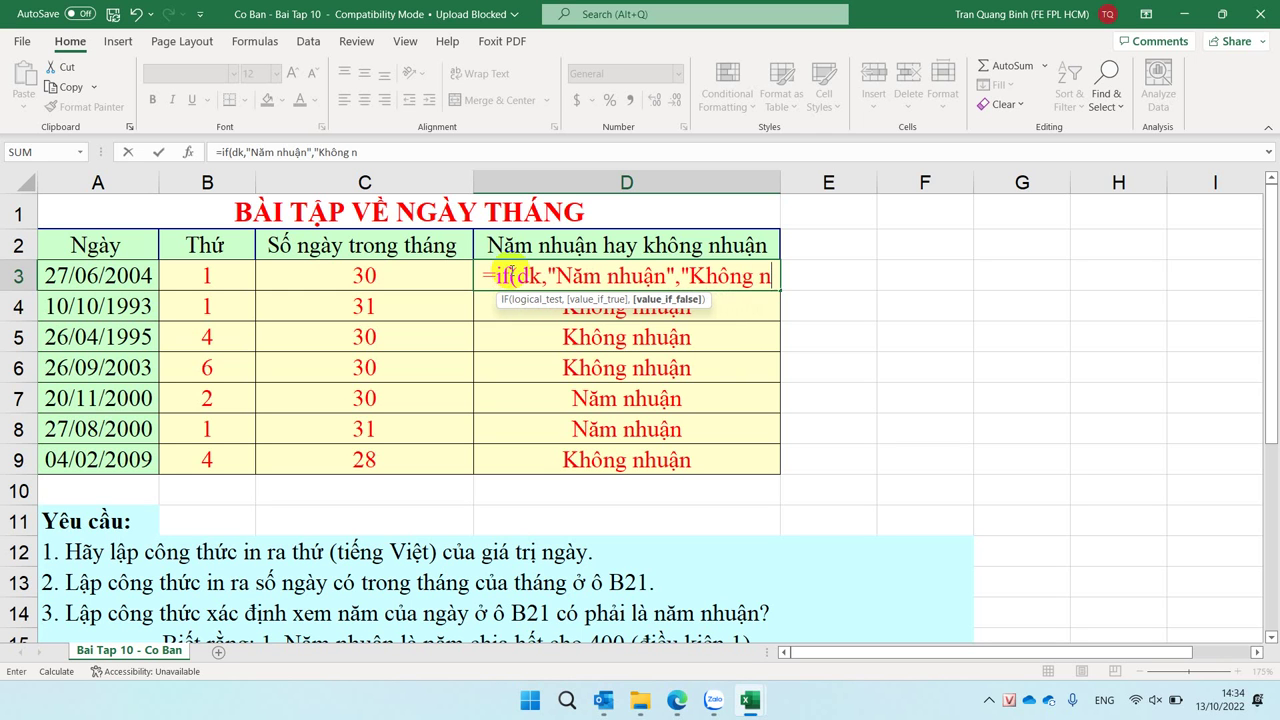
{"action": "type", "text": "huân"}
{"action": "type", "text": "\""}
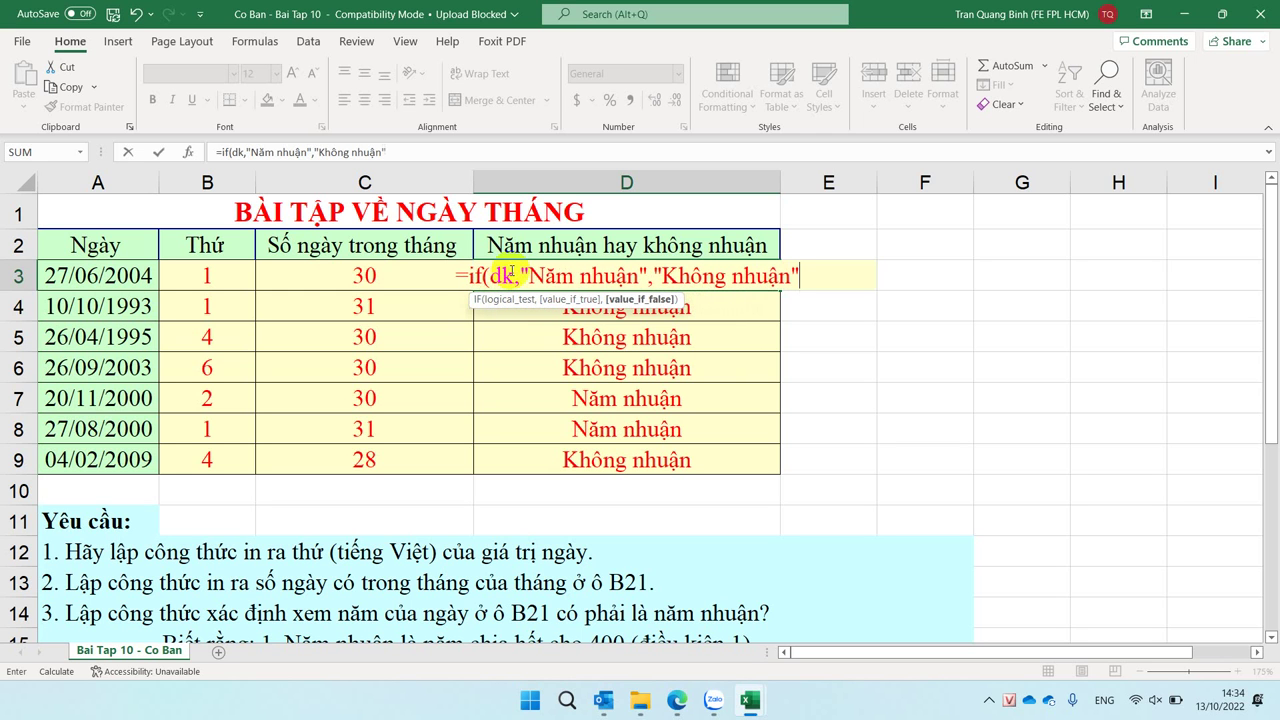
{"action": "type", "text": ")"}
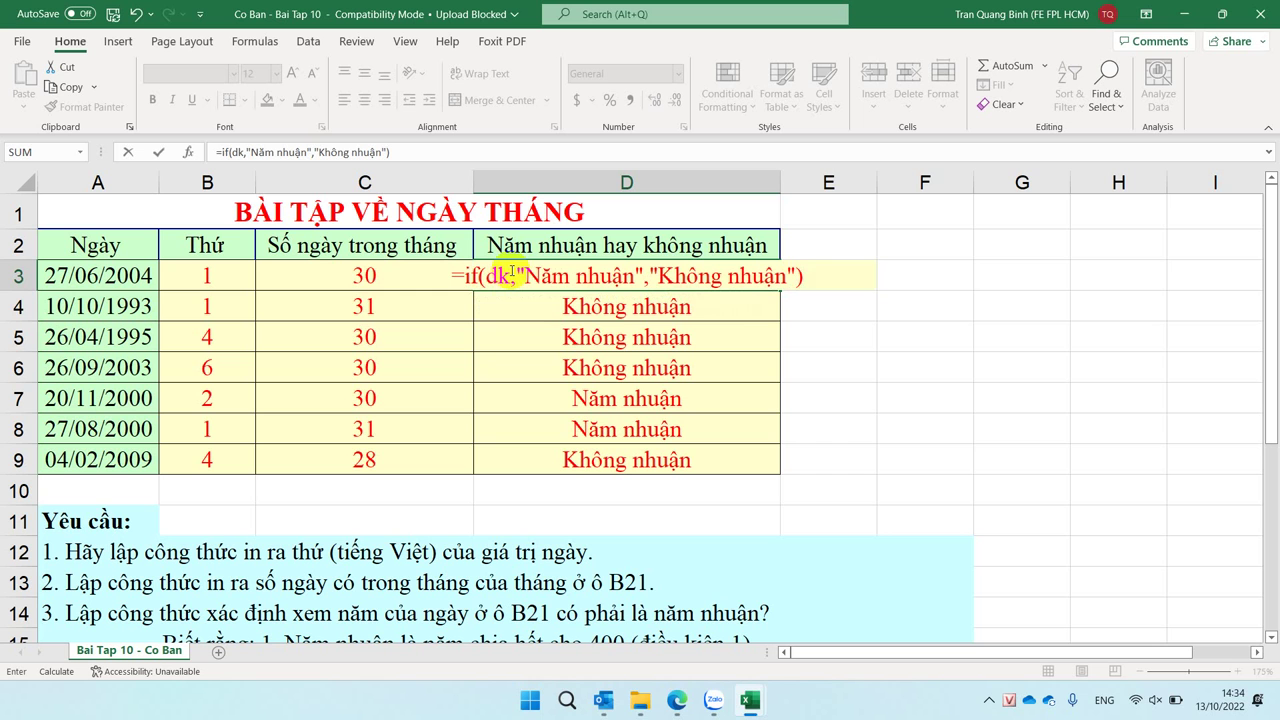
{"action": "left_click", "coordinate": [487, 275]}
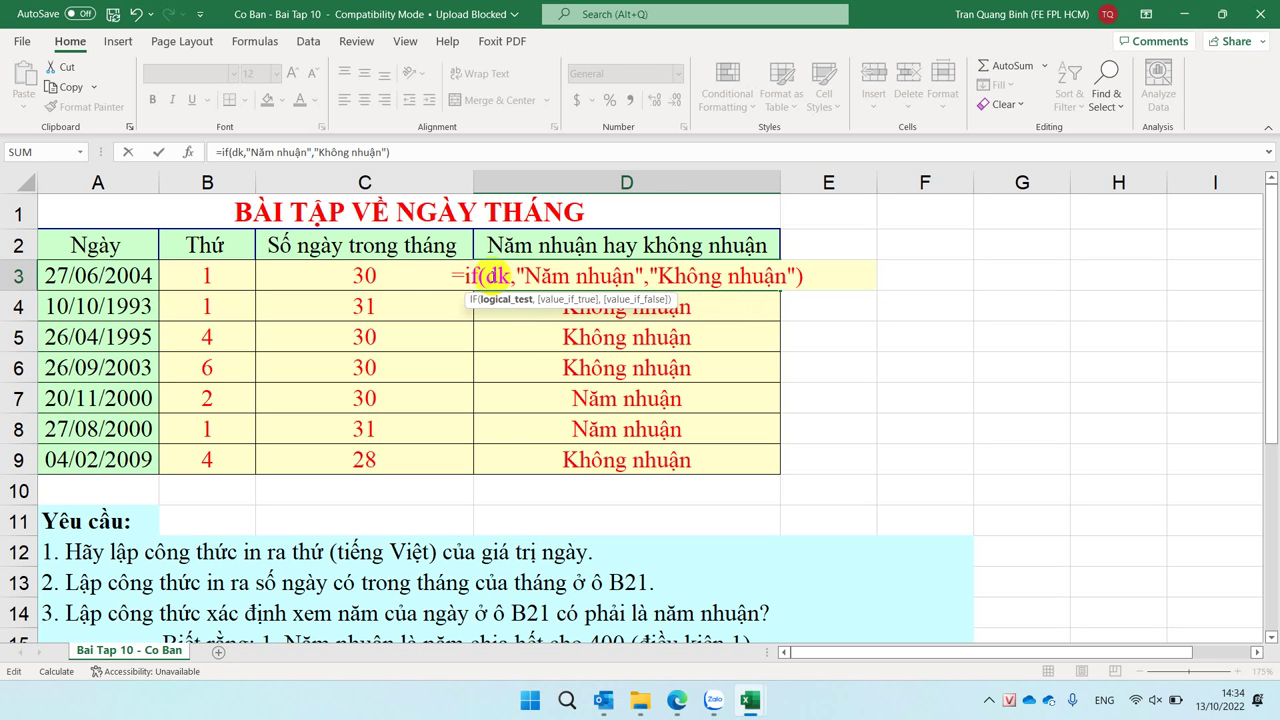
{"action": "left_click", "coordinate": [588, 276]}
{"action": "left_click", "coordinate": [686, 276]}
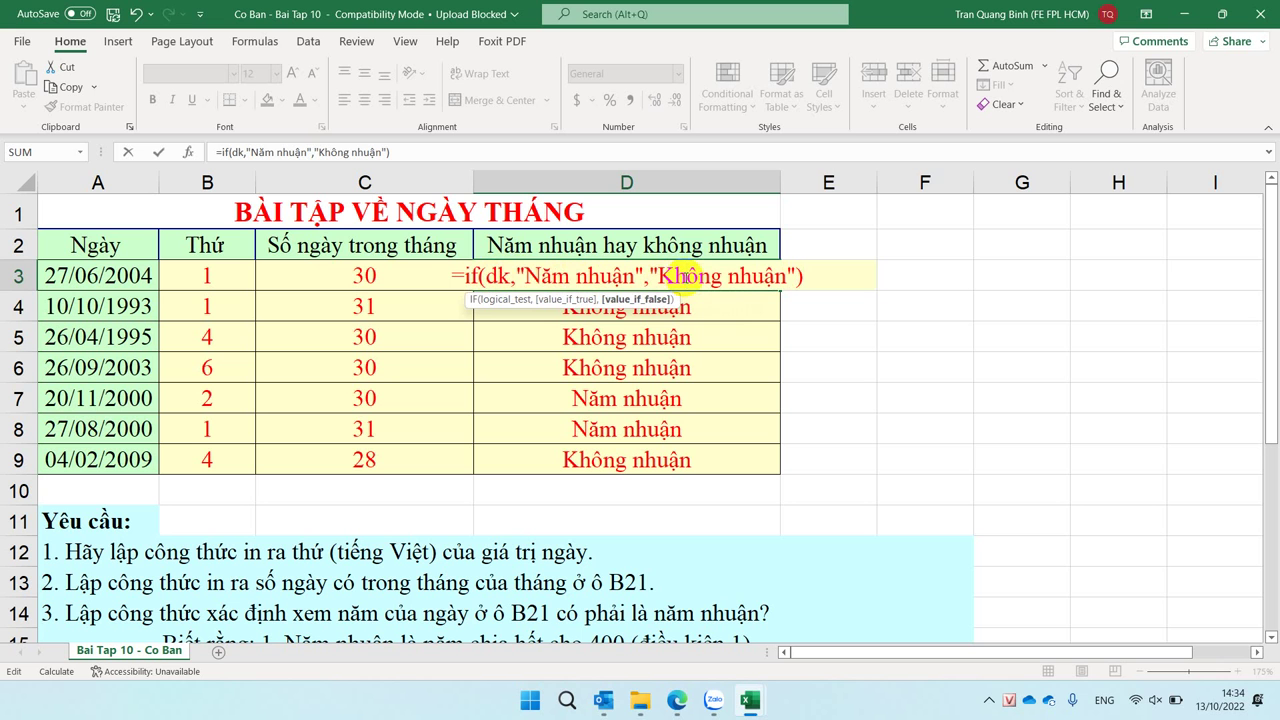
{"action": "left_click", "coordinate": [497, 277]}
Replace the dk condition with or(dk1,dk2) in D3's IF formula.
{"action": "scroll", "coordinate": [265, 520], "scroll_direction": "down", "scroll_amount": 3}
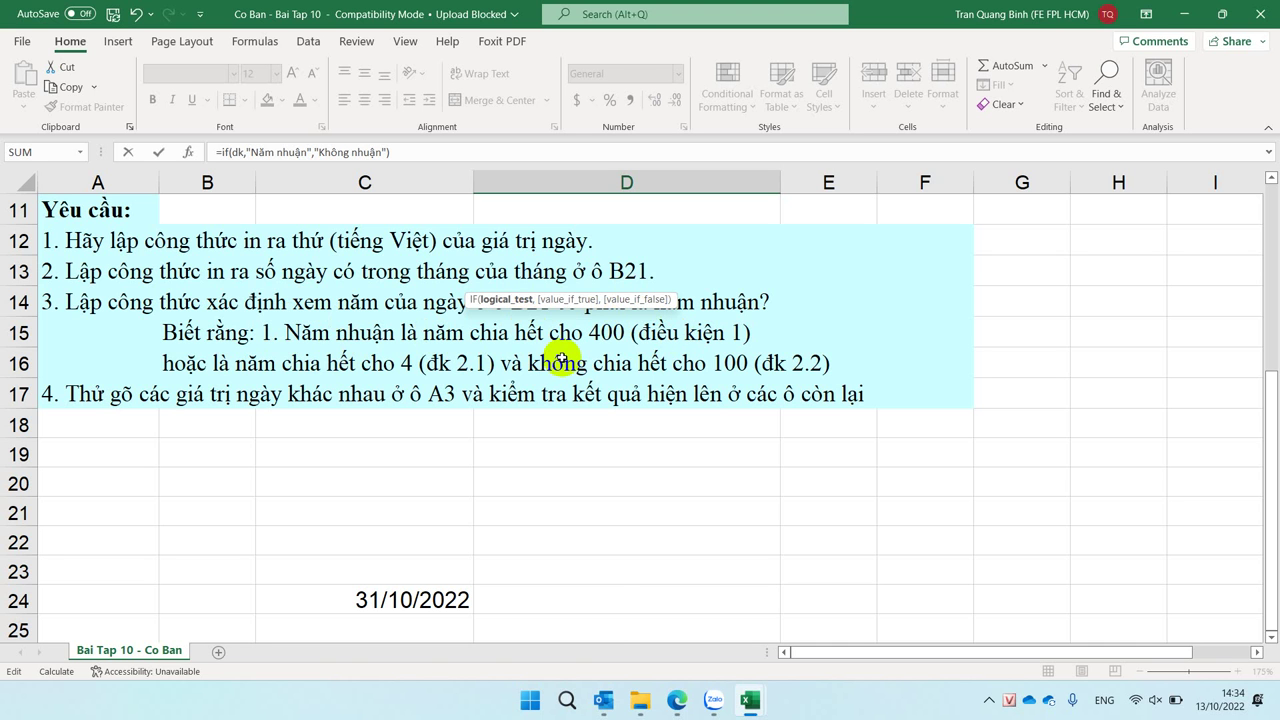
{"action": "scroll", "coordinate": [680, 371], "scroll_direction": "up", "scroll_amount": 3}
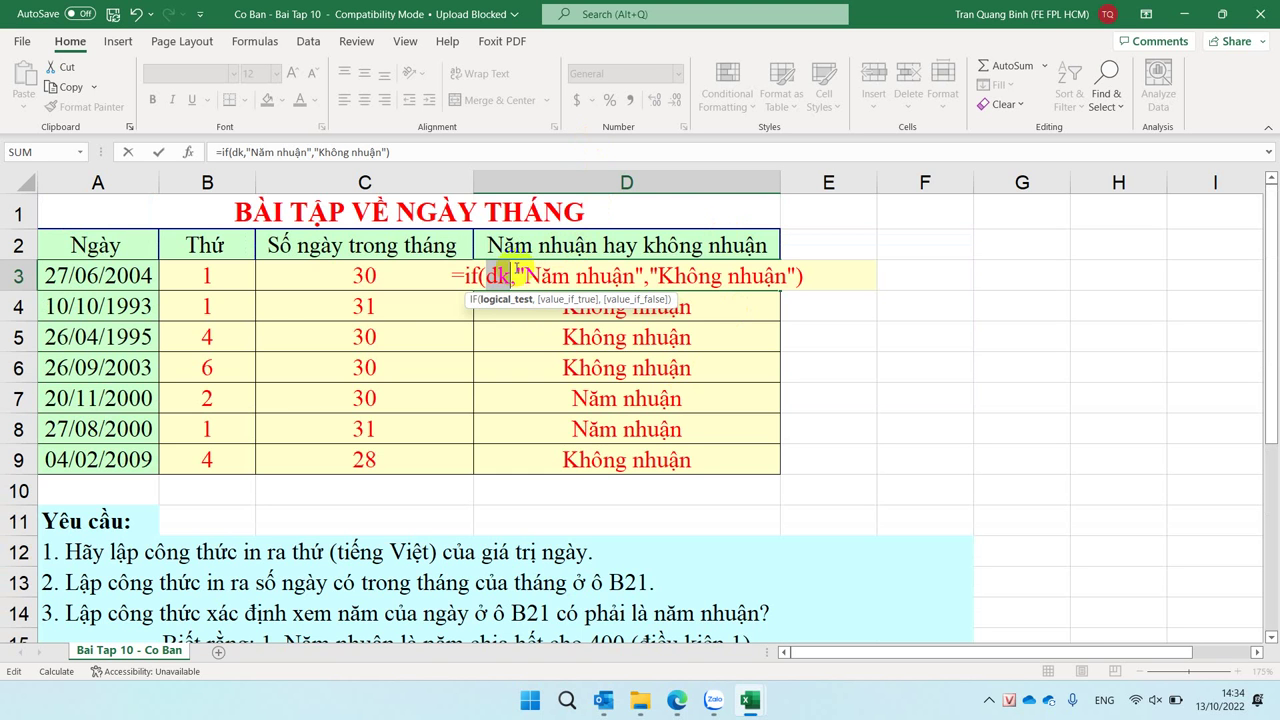
{"action": "type", "text": "ò"}
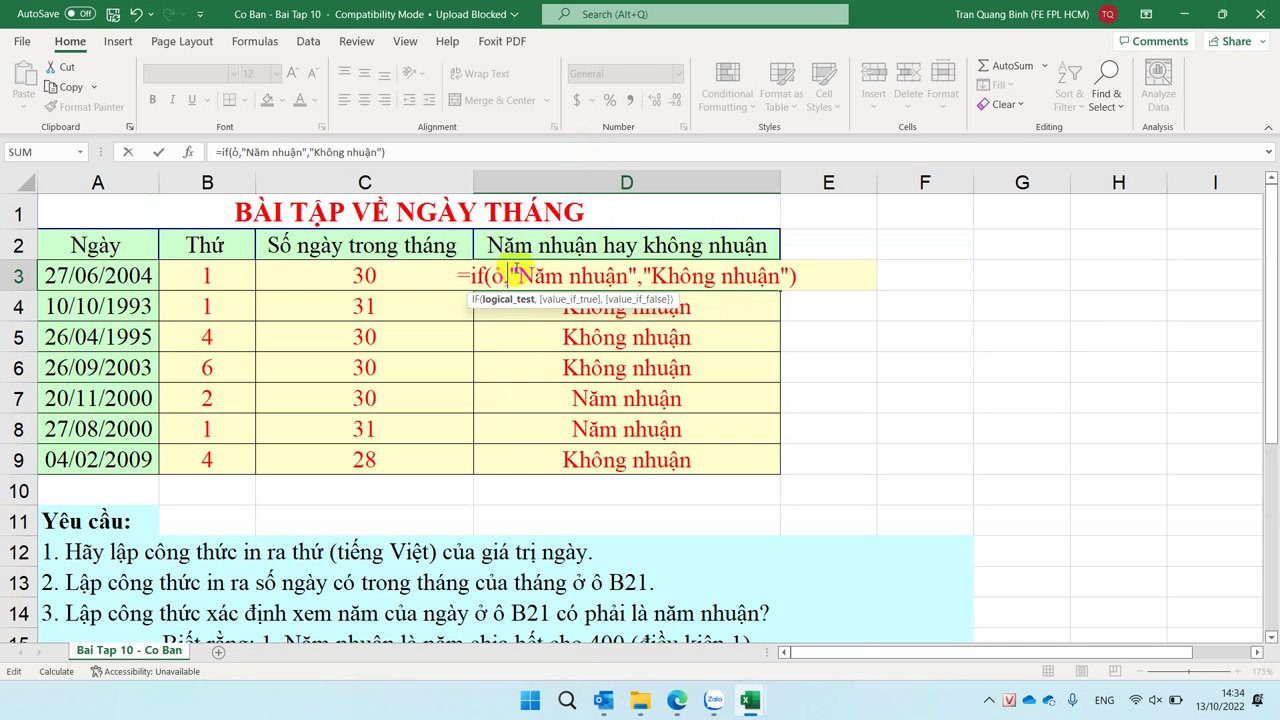
{"action": "type", "text": "r()"}
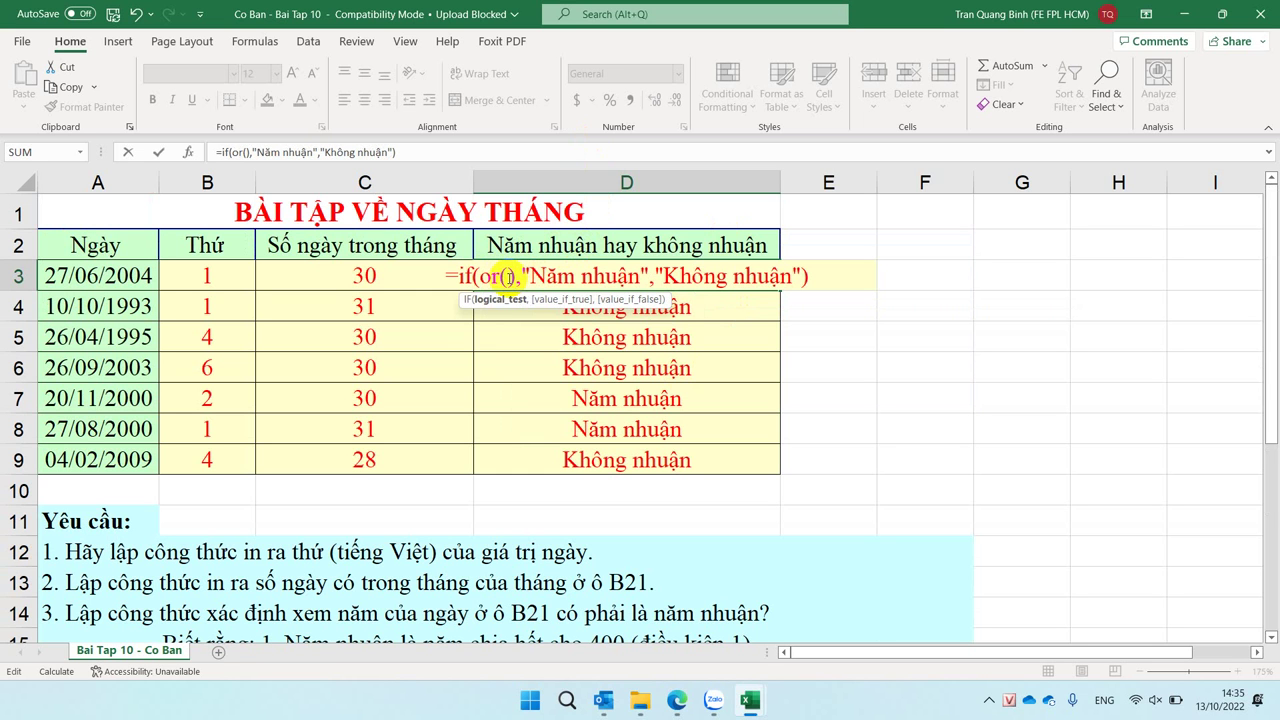
{"action": "left_click", "coordinate": [507, 276]}
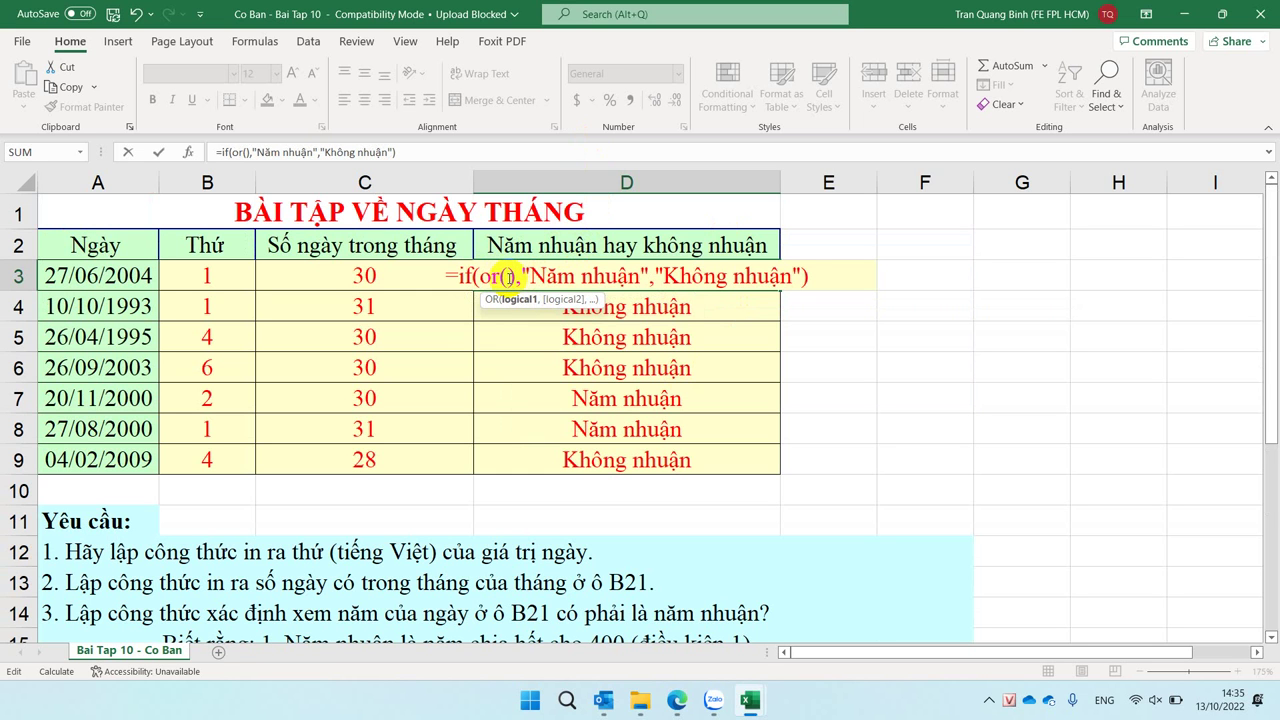
{"action": "type", "text": "dk1,dk"}
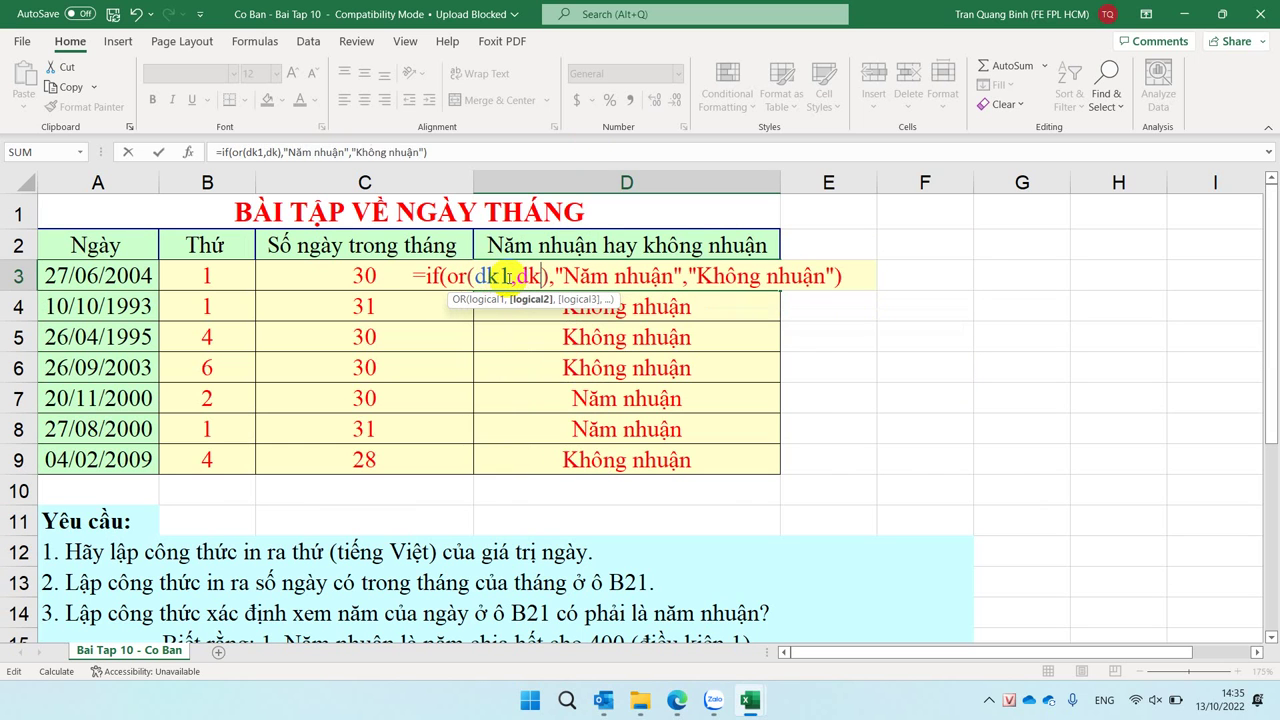
{"action": "type", "text": "2"}
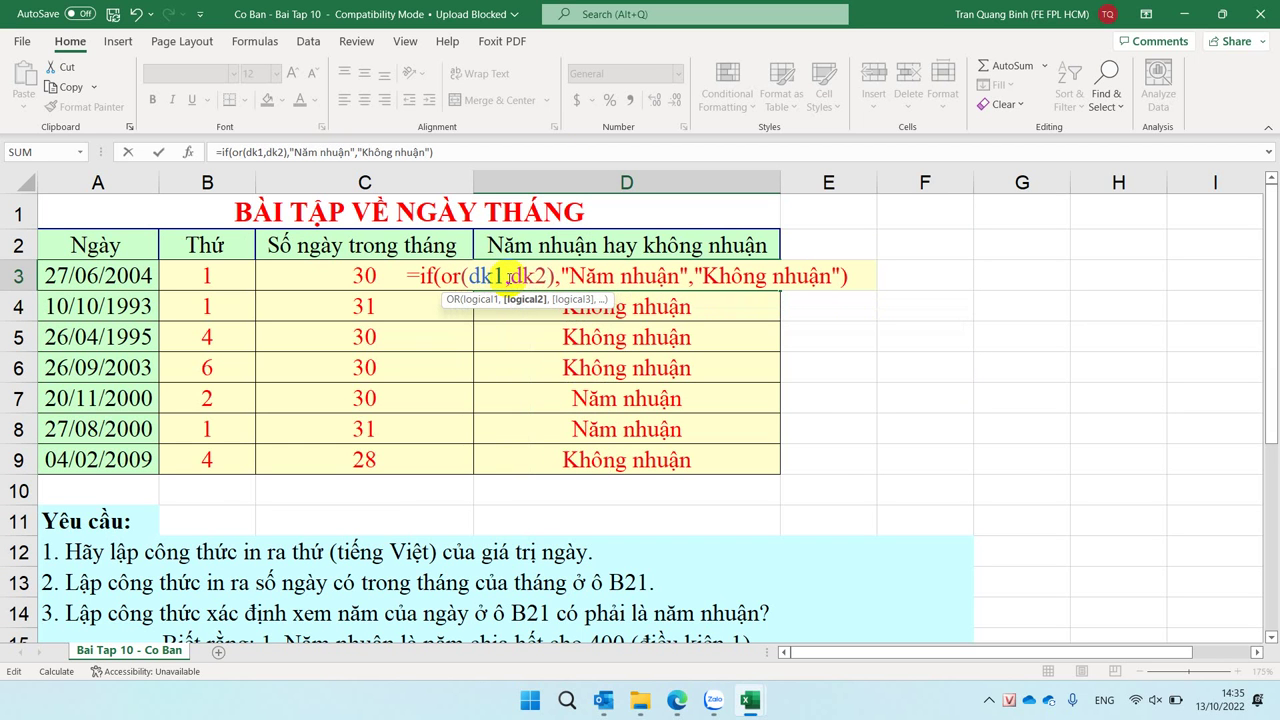
{"action": "double_click", "coordinate": [484, 276]}
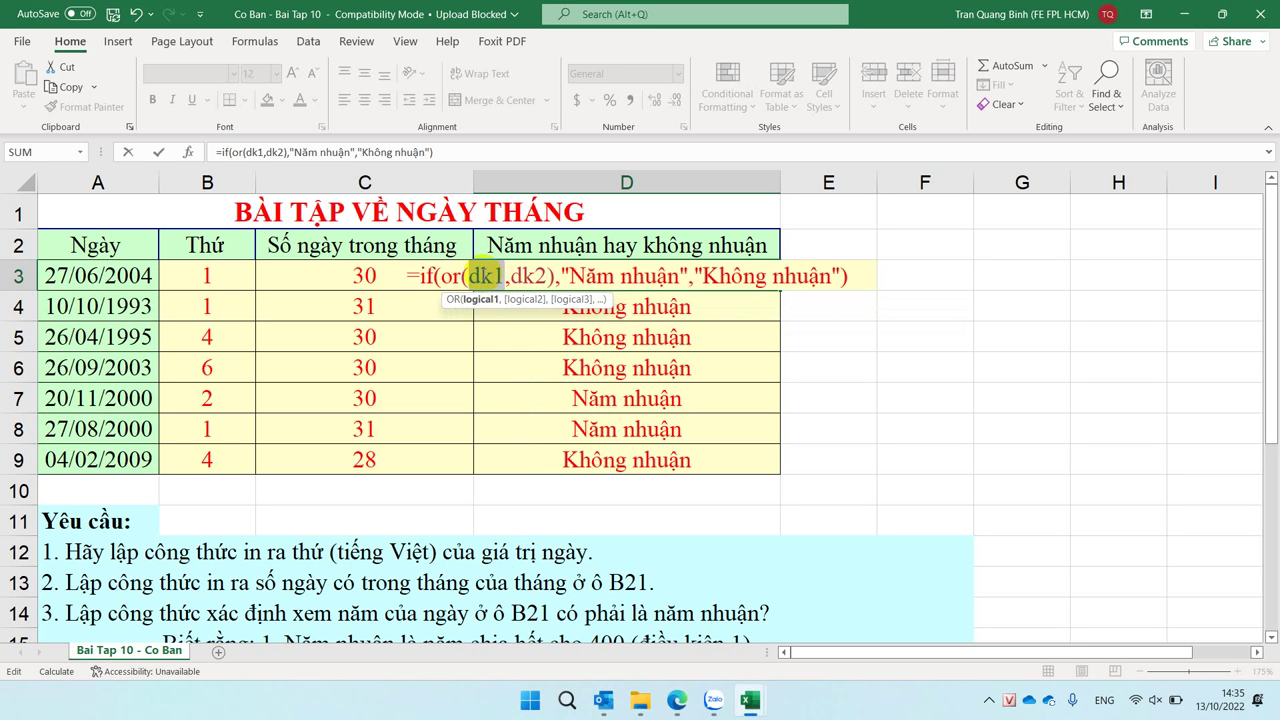
Replace dk1 with mod(year(A3),400) in D3's draft formula.
{"action": "type", "text": "mod"}
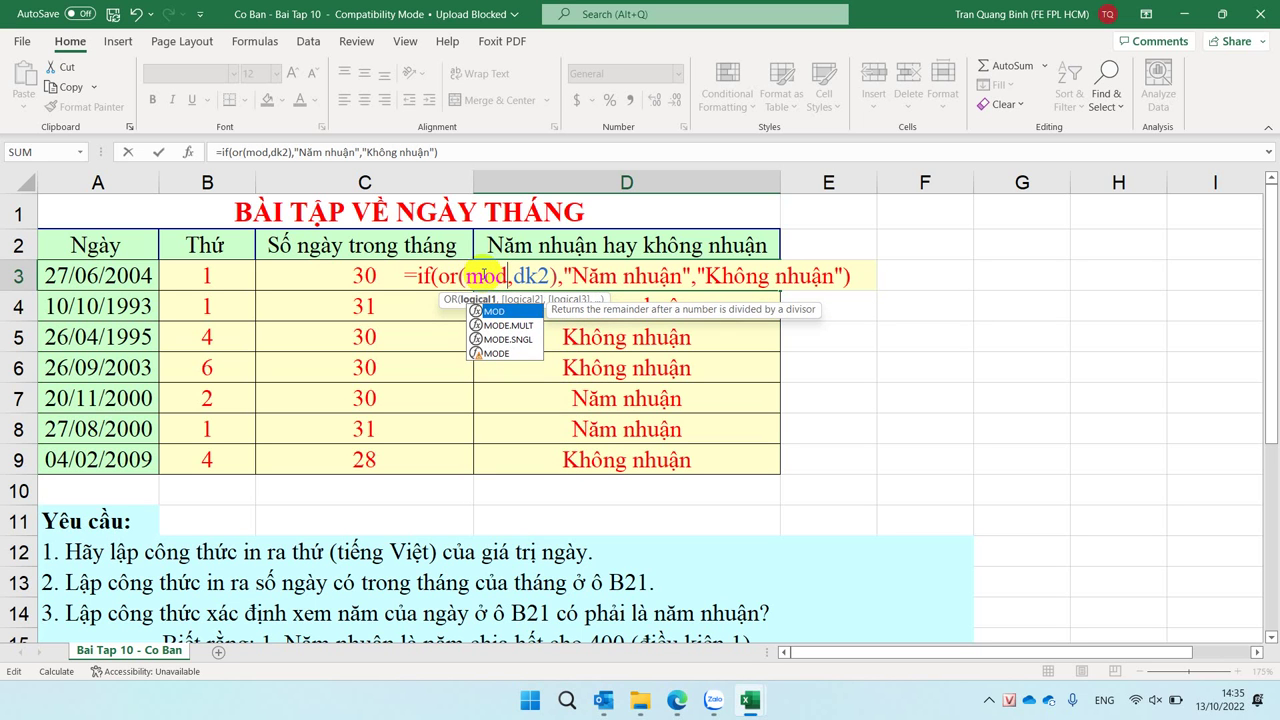
{"action": "type", "text": "()"}
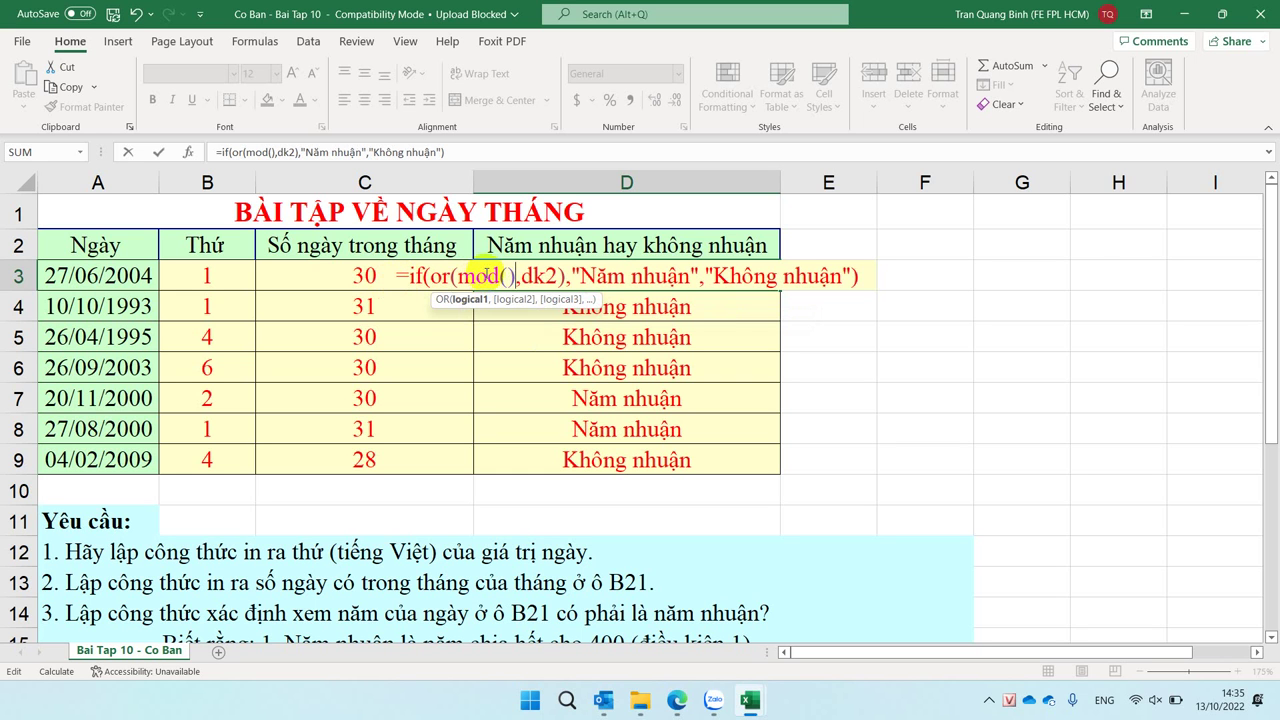
{"action": "left_click", "coordinate": [505, 276]}
{"action": "left_click", "coordinate": [507, 276]}
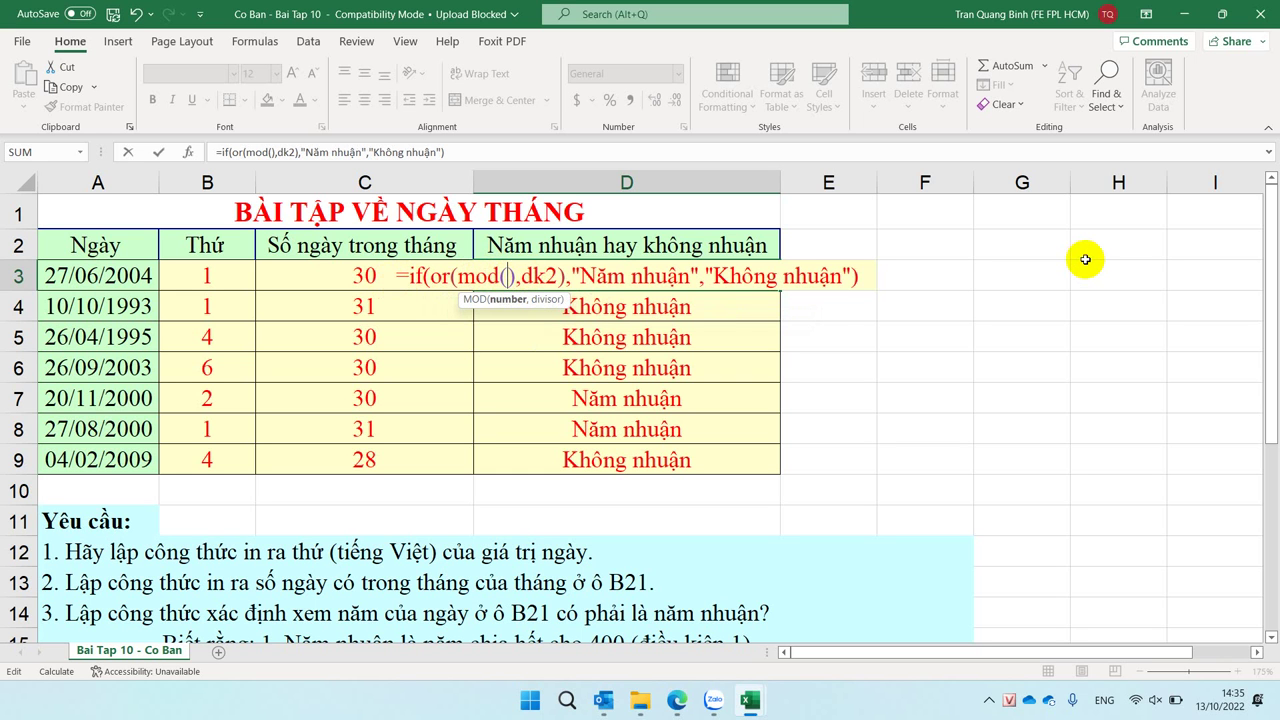
{"action": "type", "text": "yea"}
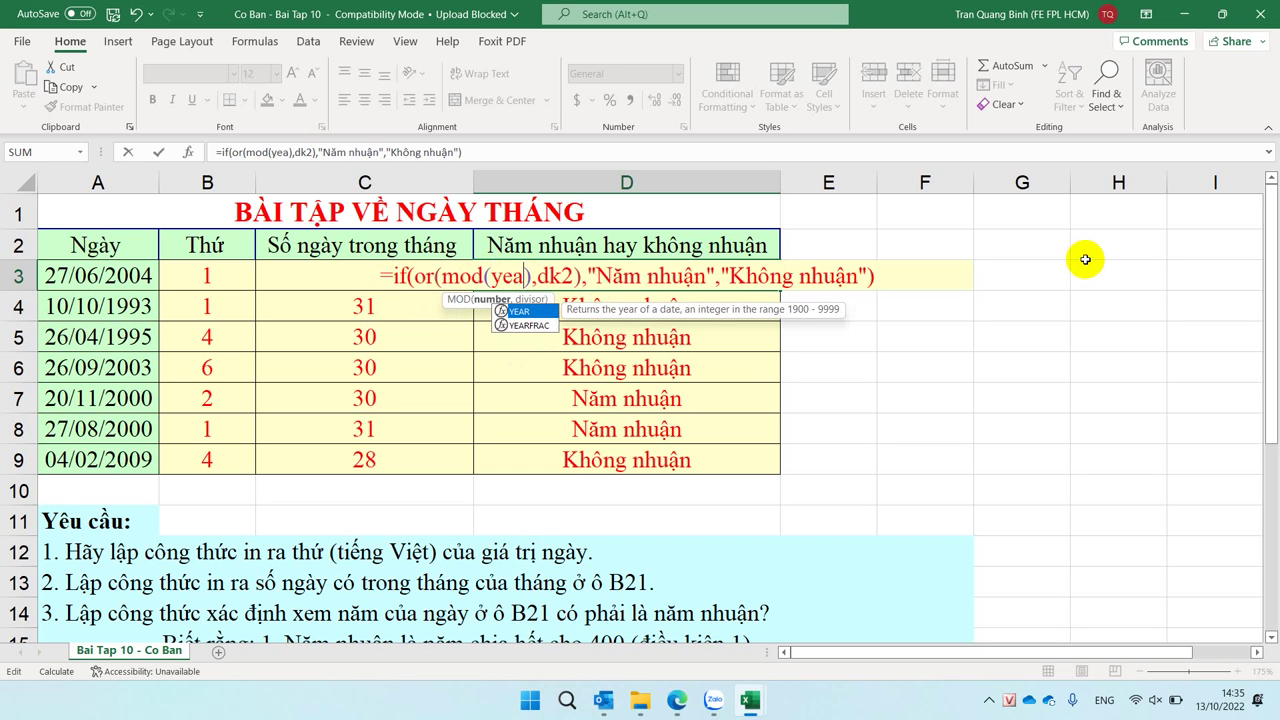
{"action": "type", "text": "r"}
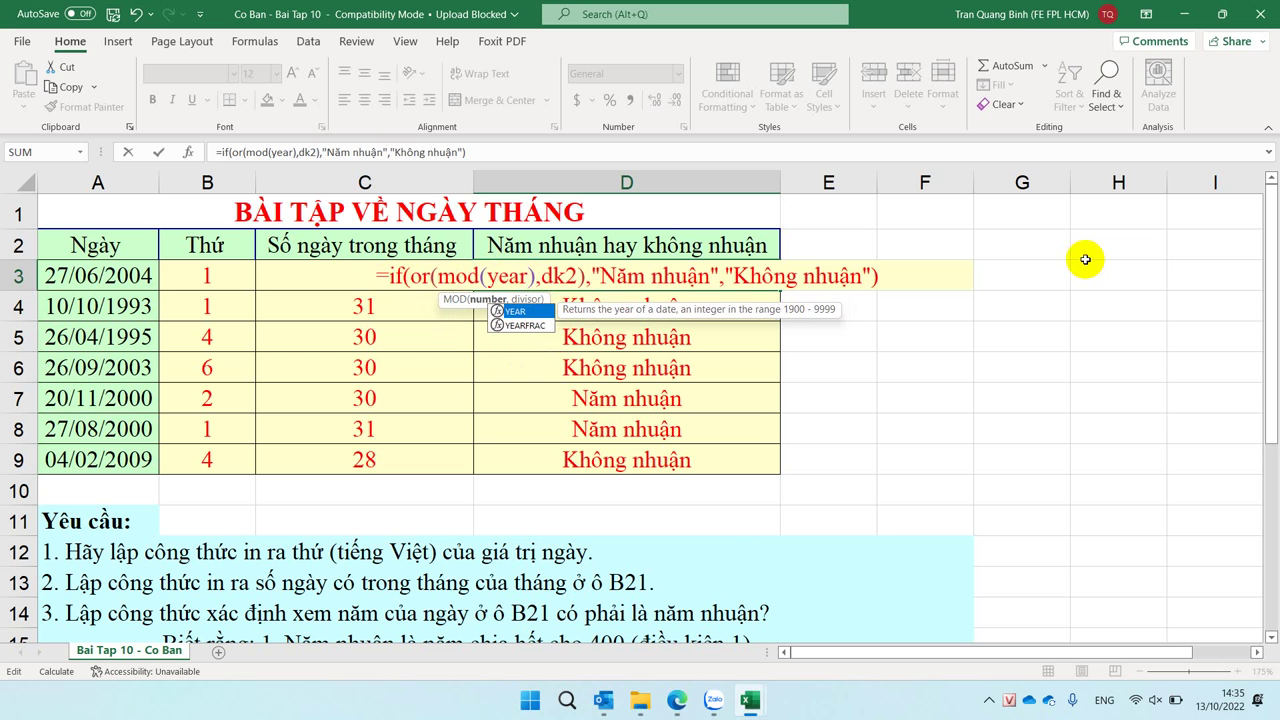
{"action": "type", "text": "()"}
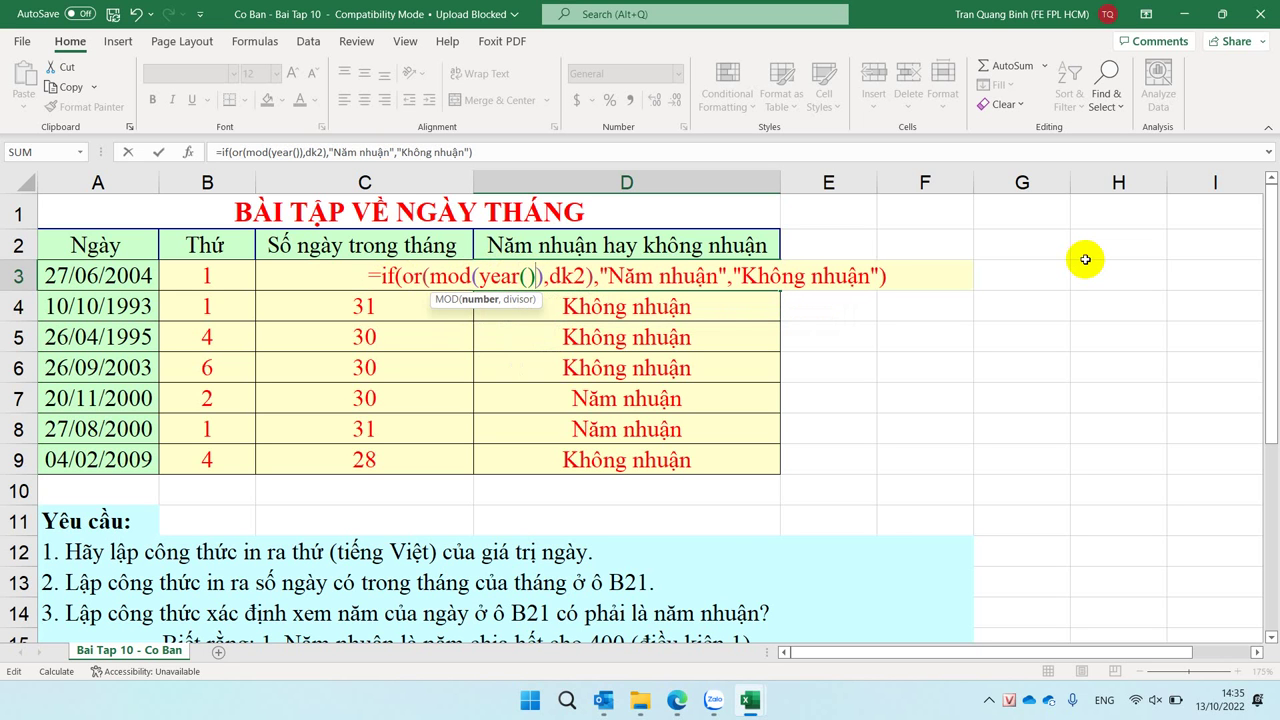
{"action": "type", "text": ",400"}
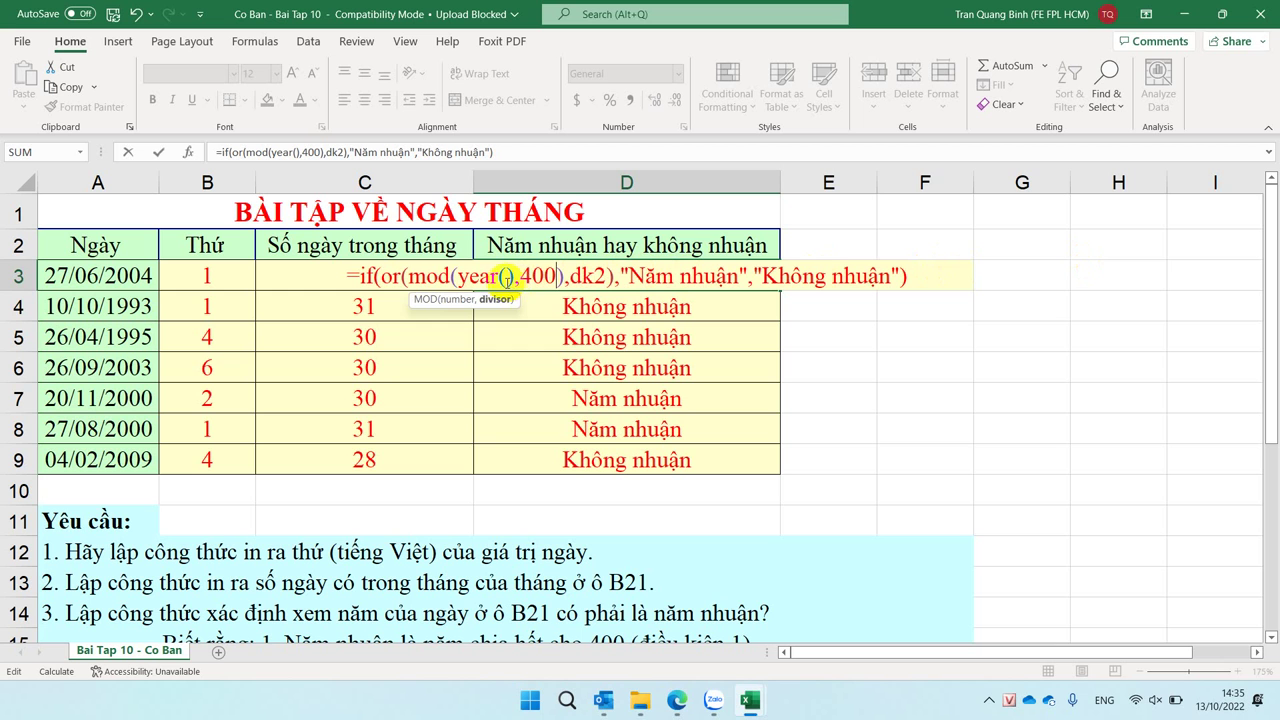
{"action": "left_click", "coordinate": [506, 276]}
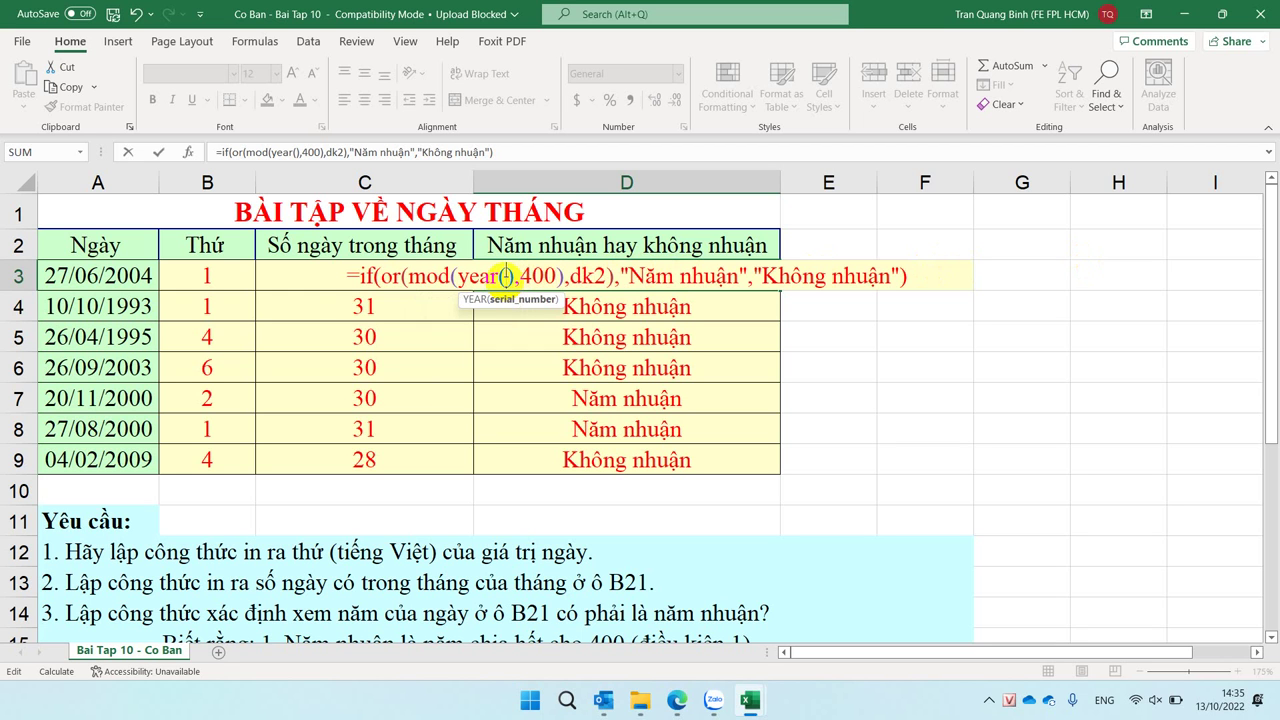
{"action": "left_click", "coordinate": [105, 277]}
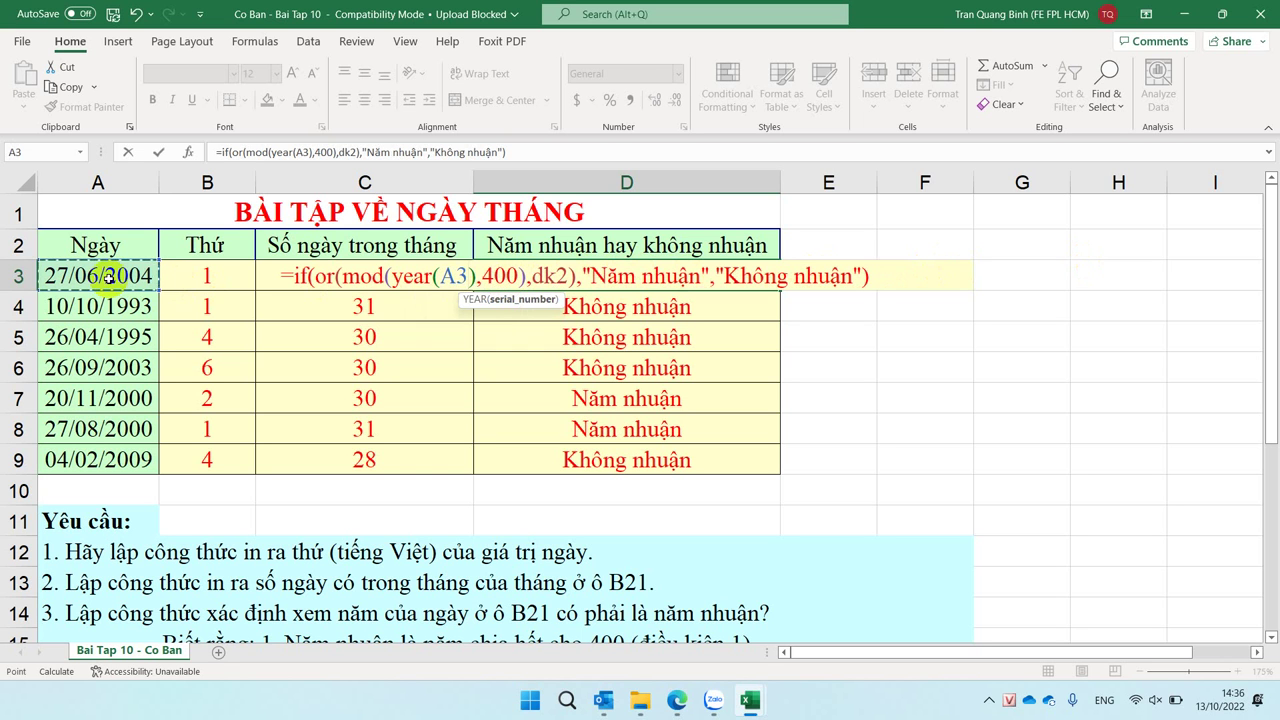
{"action": "double_click", "coordinate": [550, 275]}
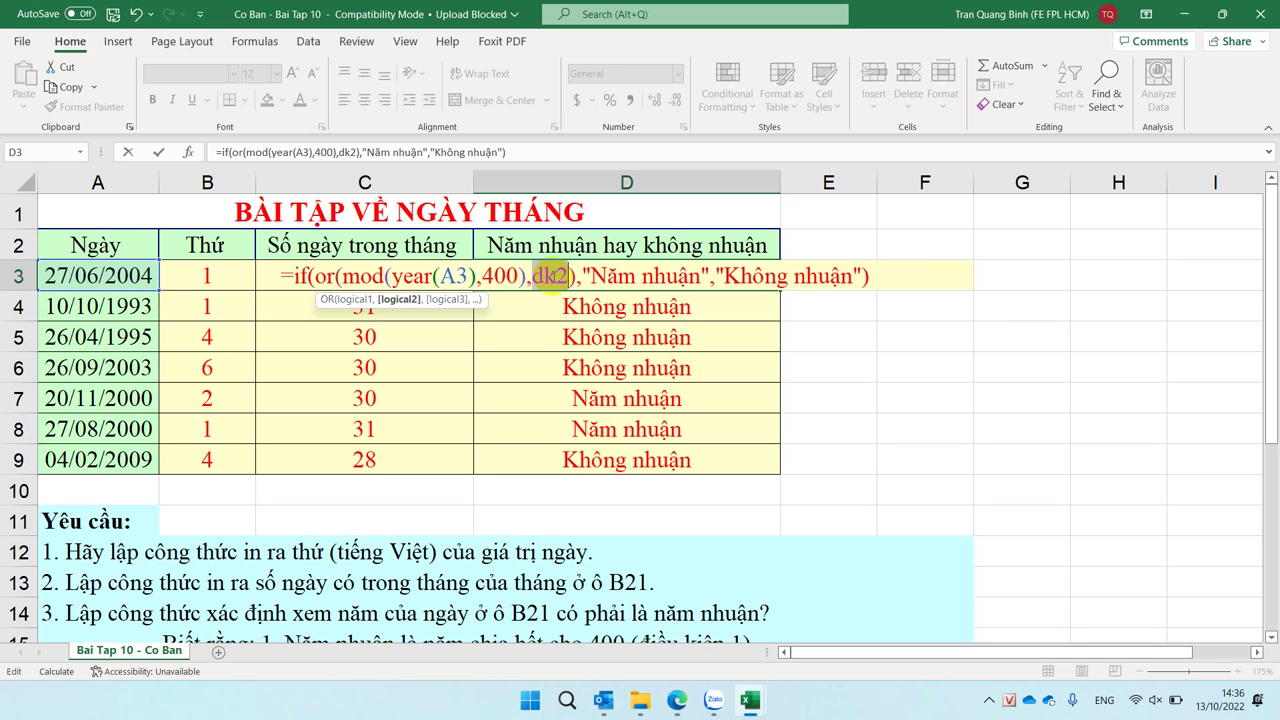
Replace dk2 with and(dk1,dk2) and add =0 after mod(year(A3),400).
{"action": "type", "text": "and()"}
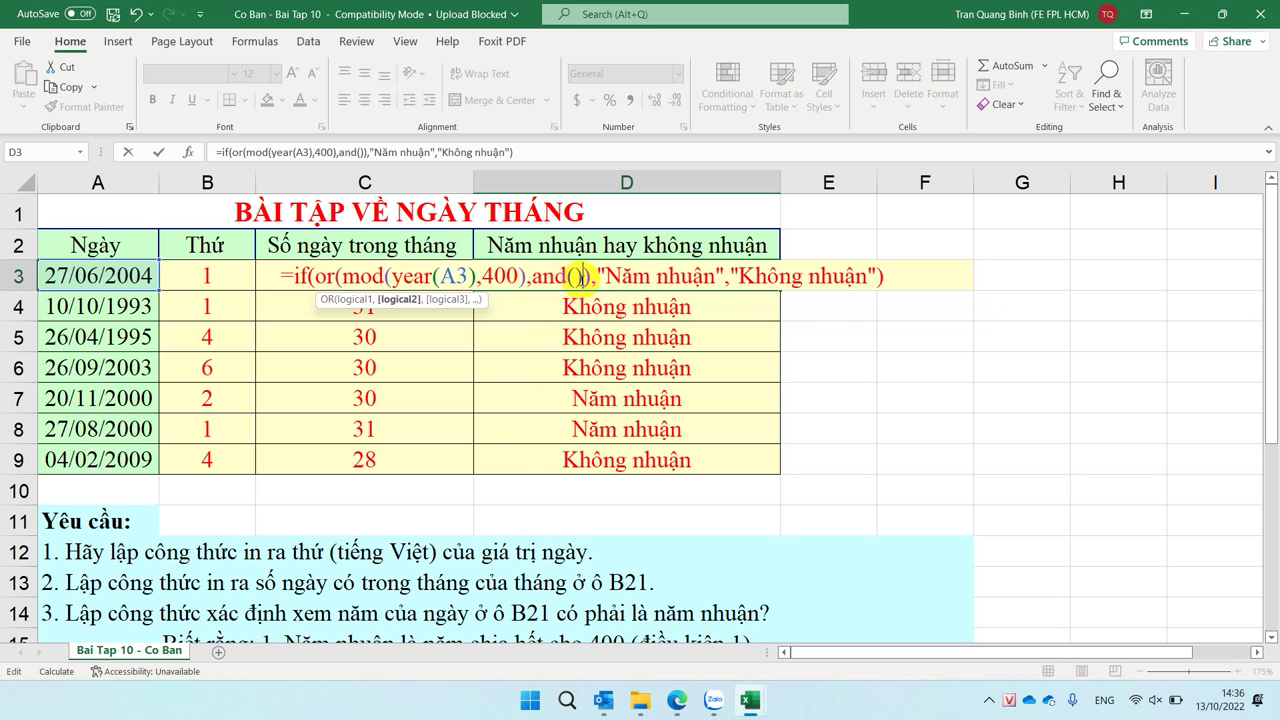
{"action": "left_click", "coordinate": [577, 276]}
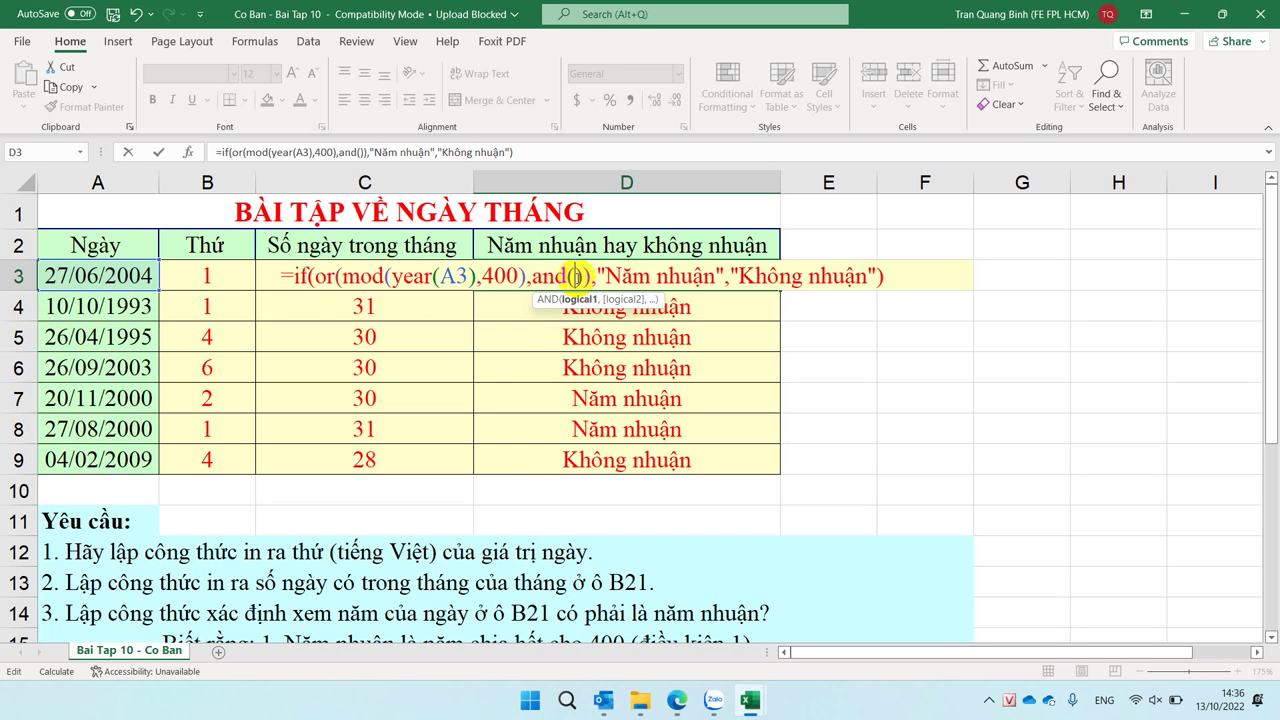
{"action": "type", "text": "dk1,"}
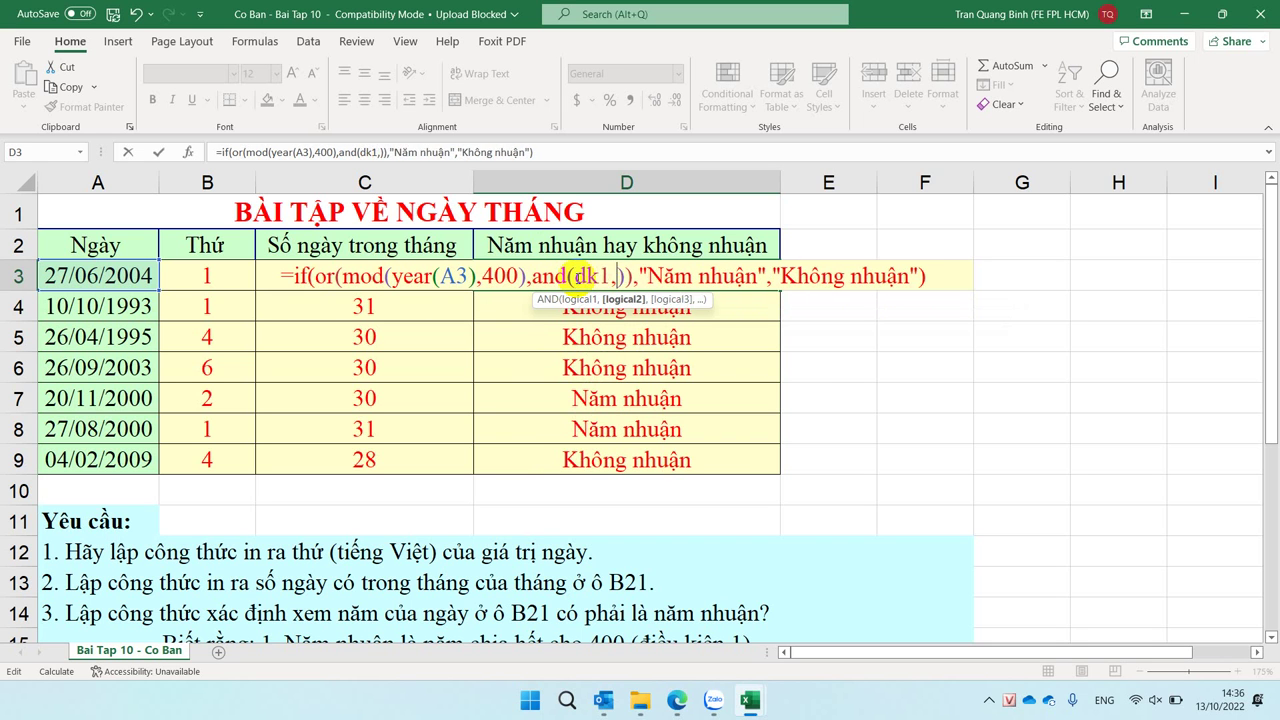
{"action": "type", "text": "dk2"}
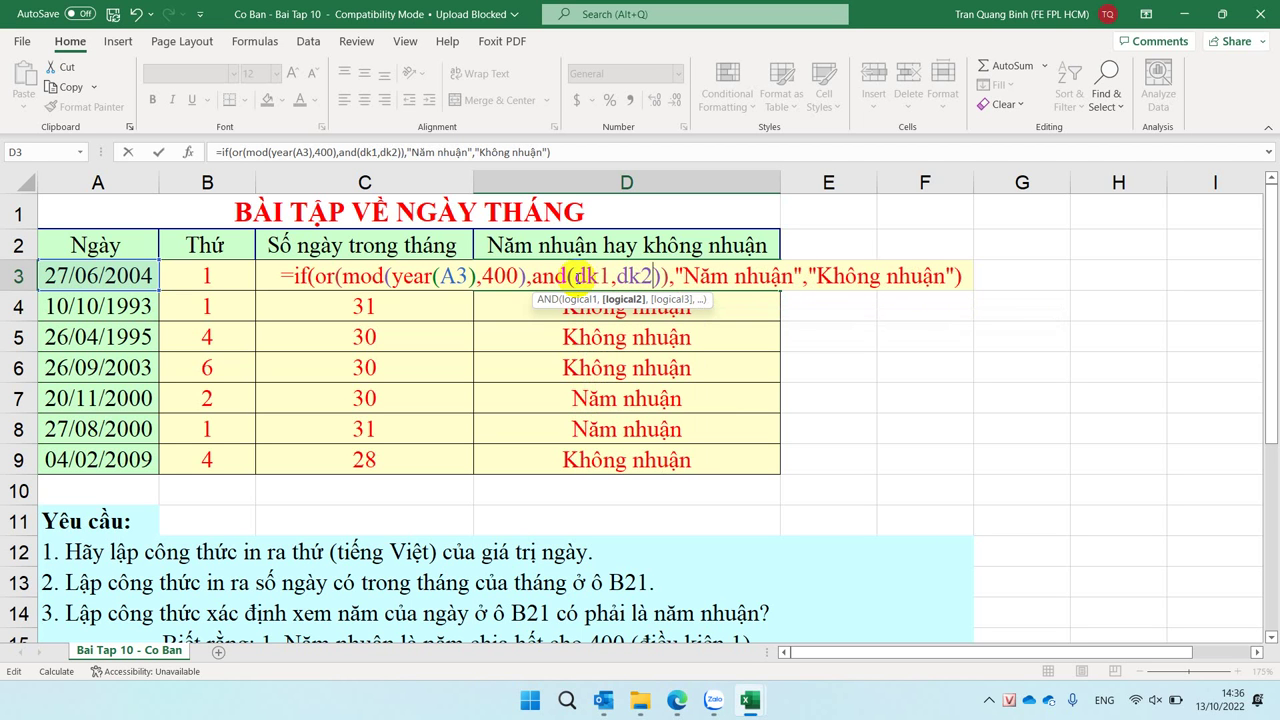
{"action": "double_click", "coordinate": [592, 276]}
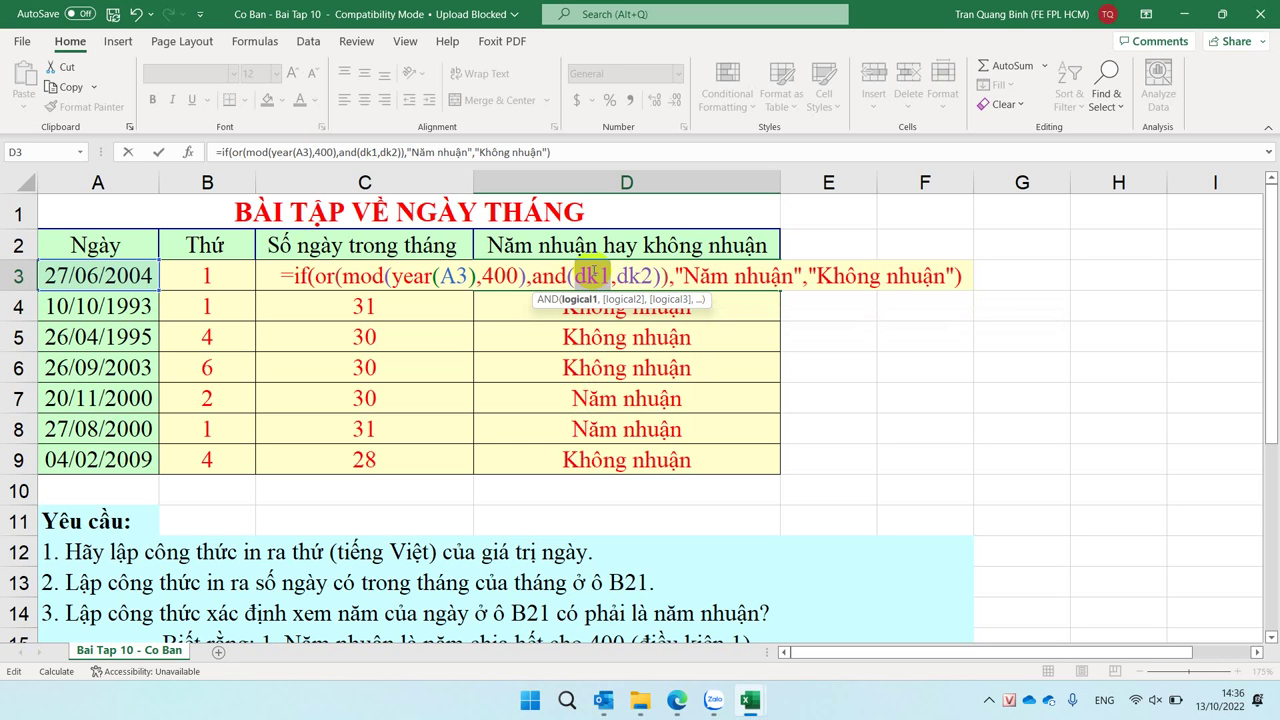
{"action": "left_click", "coordinate": [525, 276]}
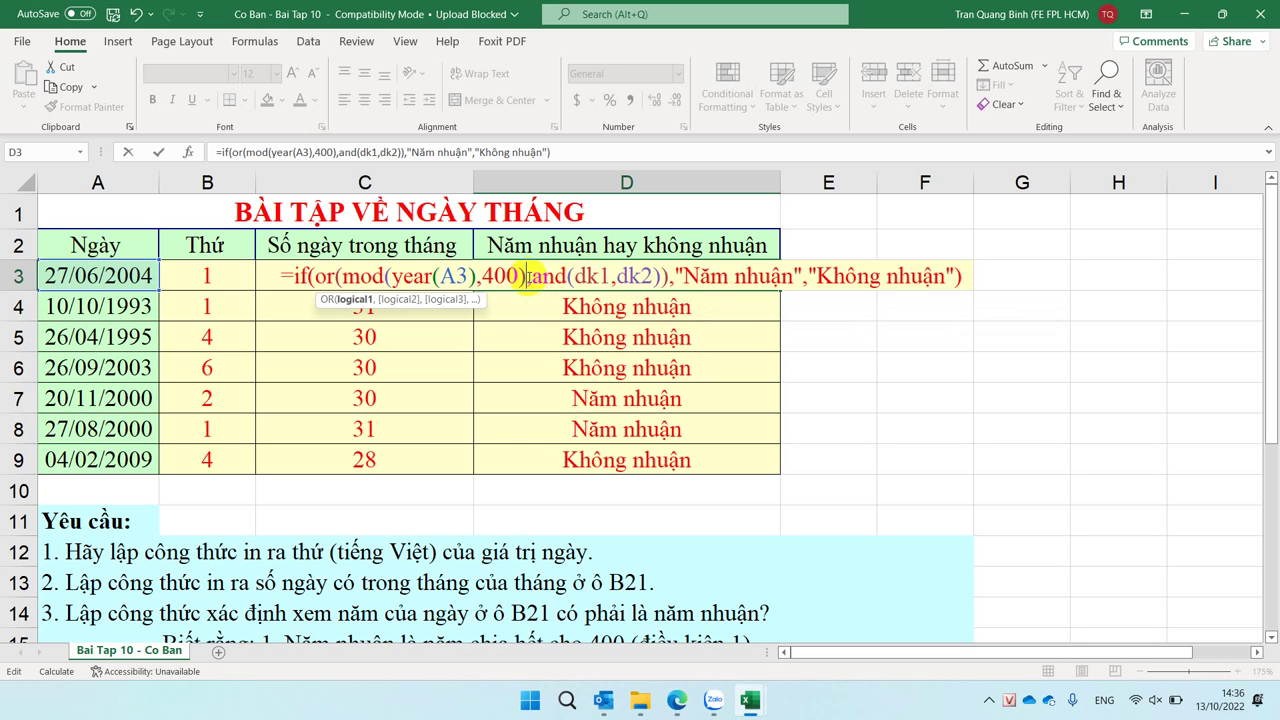
{"action": "type", "text": "=0"}
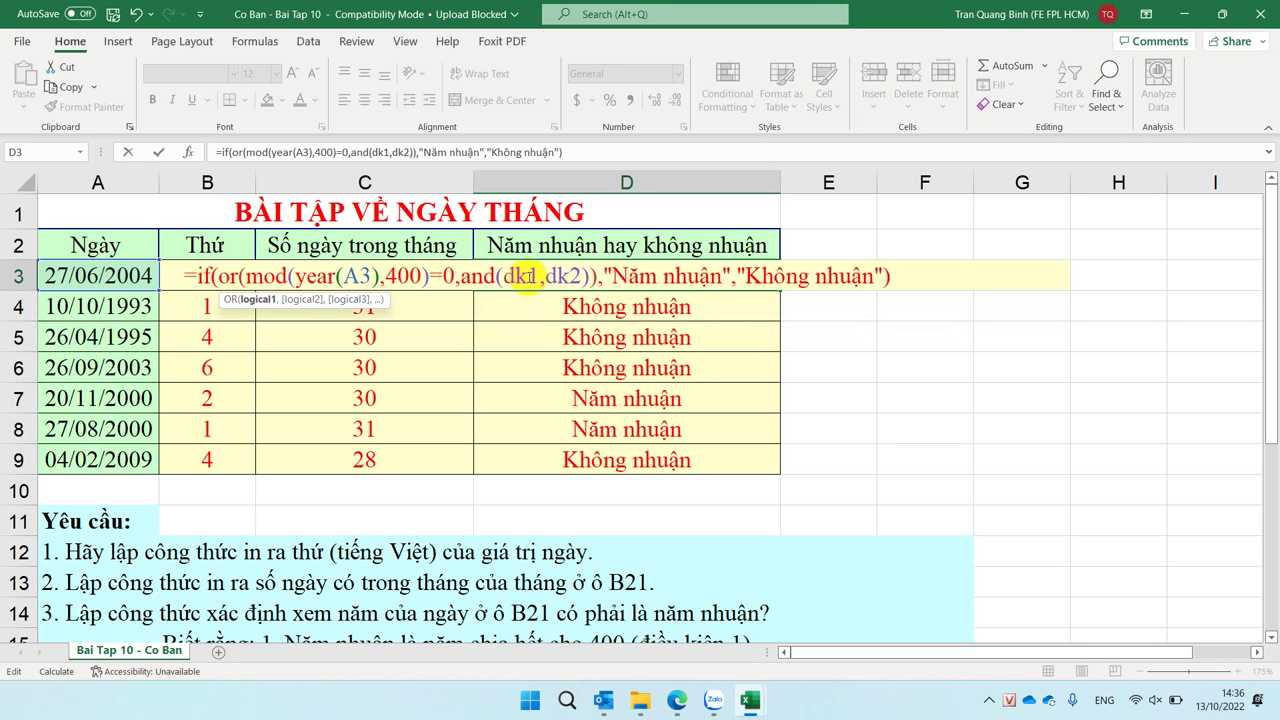
{"action": "double_click", "coordinate": [524, 276]}
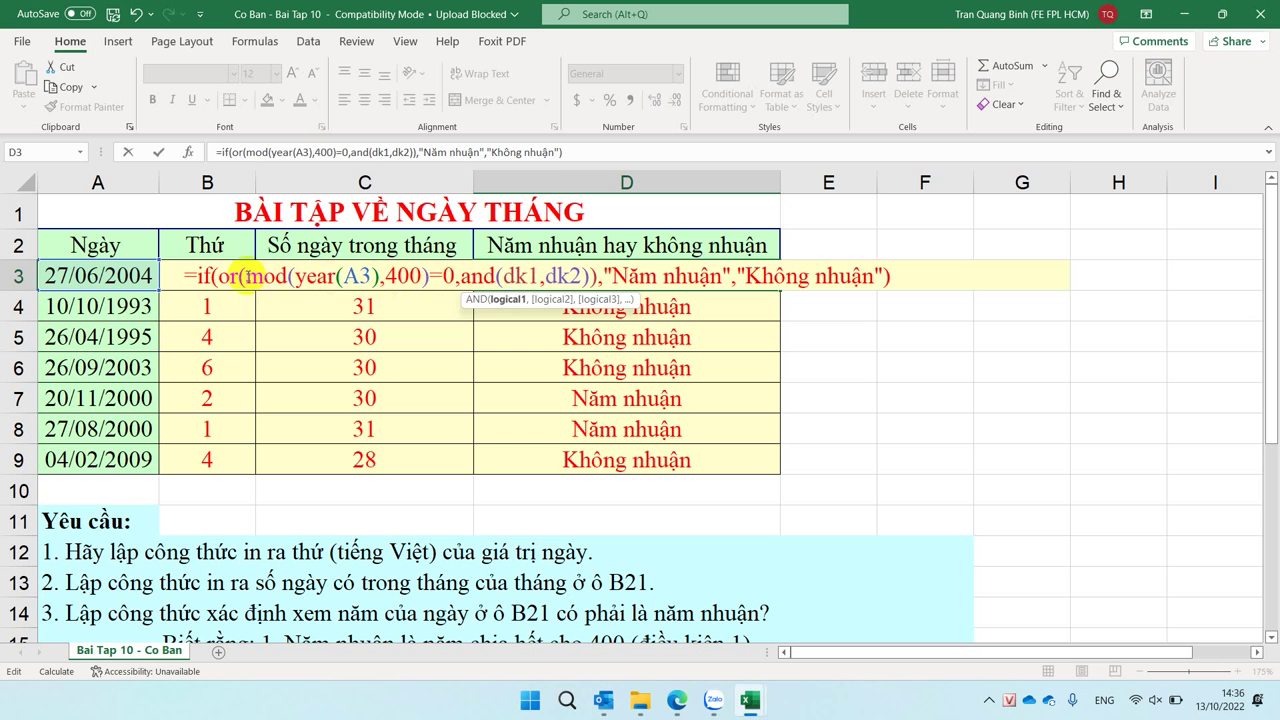
Copy MOD(YEAR(A3),400)=0 over dk1 and change its divisor to 4.
{"action": "left_click_drag", "start_coordinate": [246, 277], "coordinate": [452, 277]}
{"action": "key", "text": "ctrl+c"}
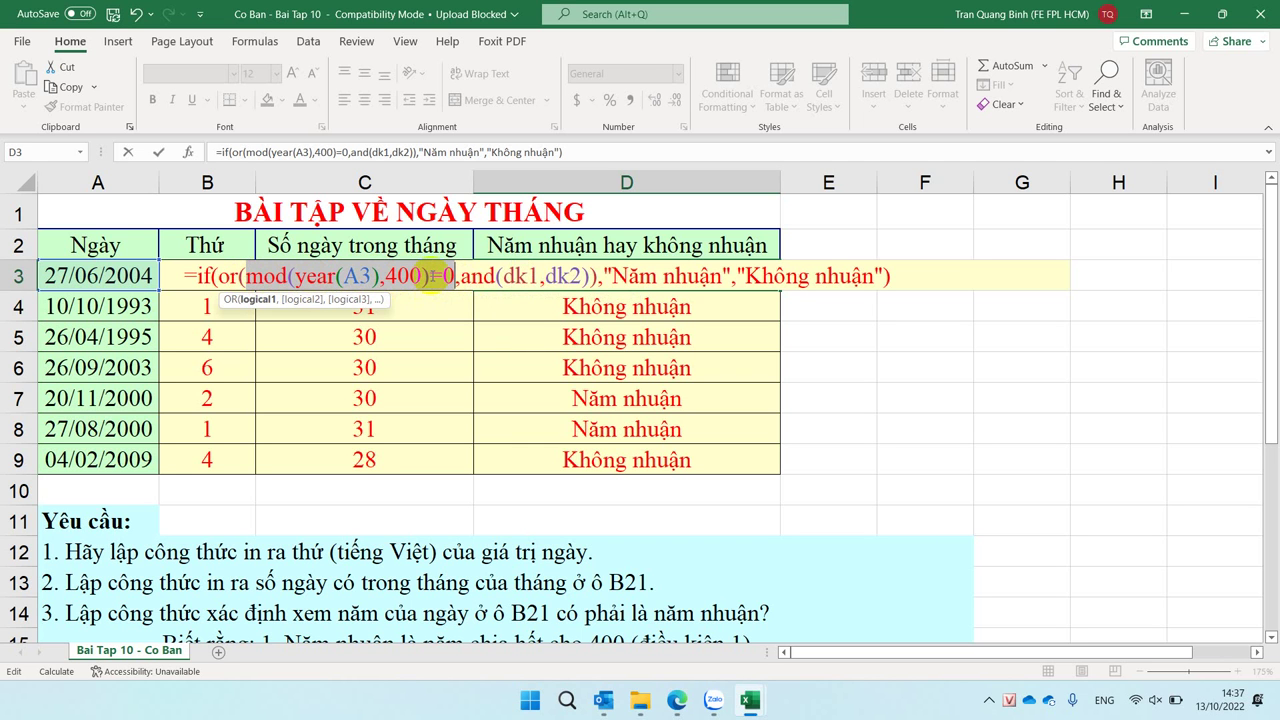
{"action": "left_click", "coordinate": [528, 276]}
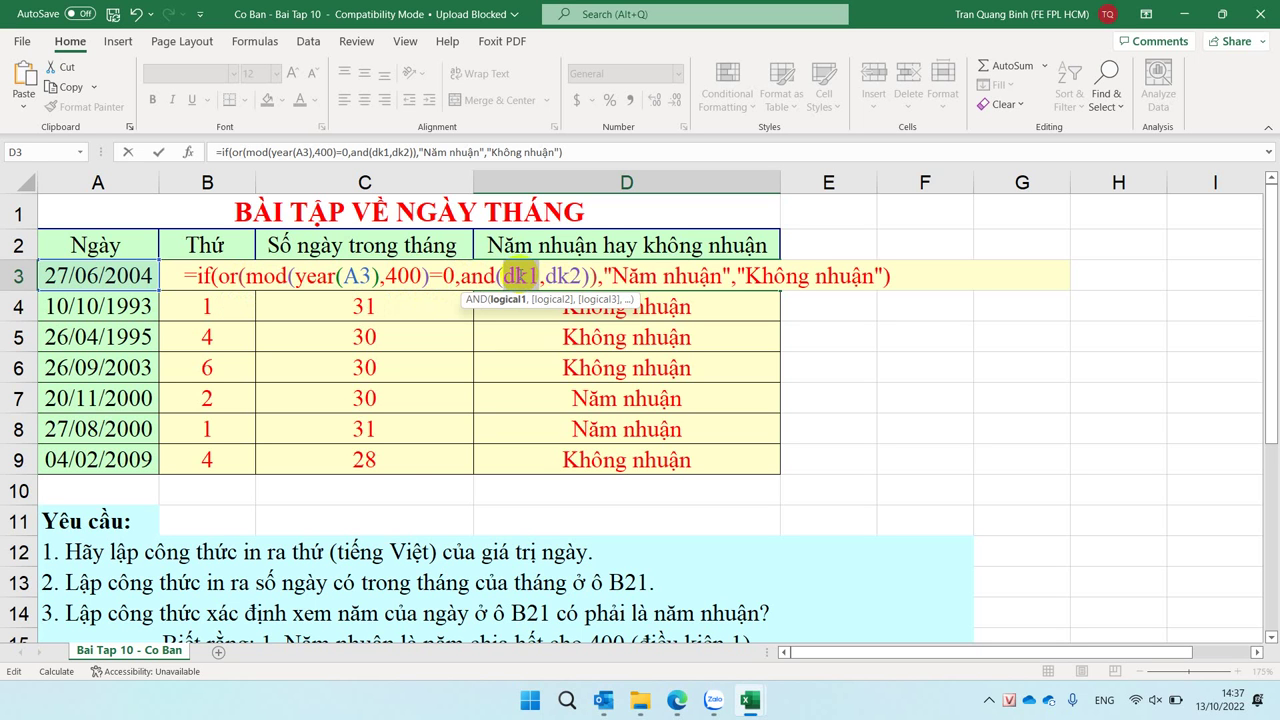
{"action": "double_click", "coordinate": [520, 276]}
{"action": "key", "text": "ctrl+v"}
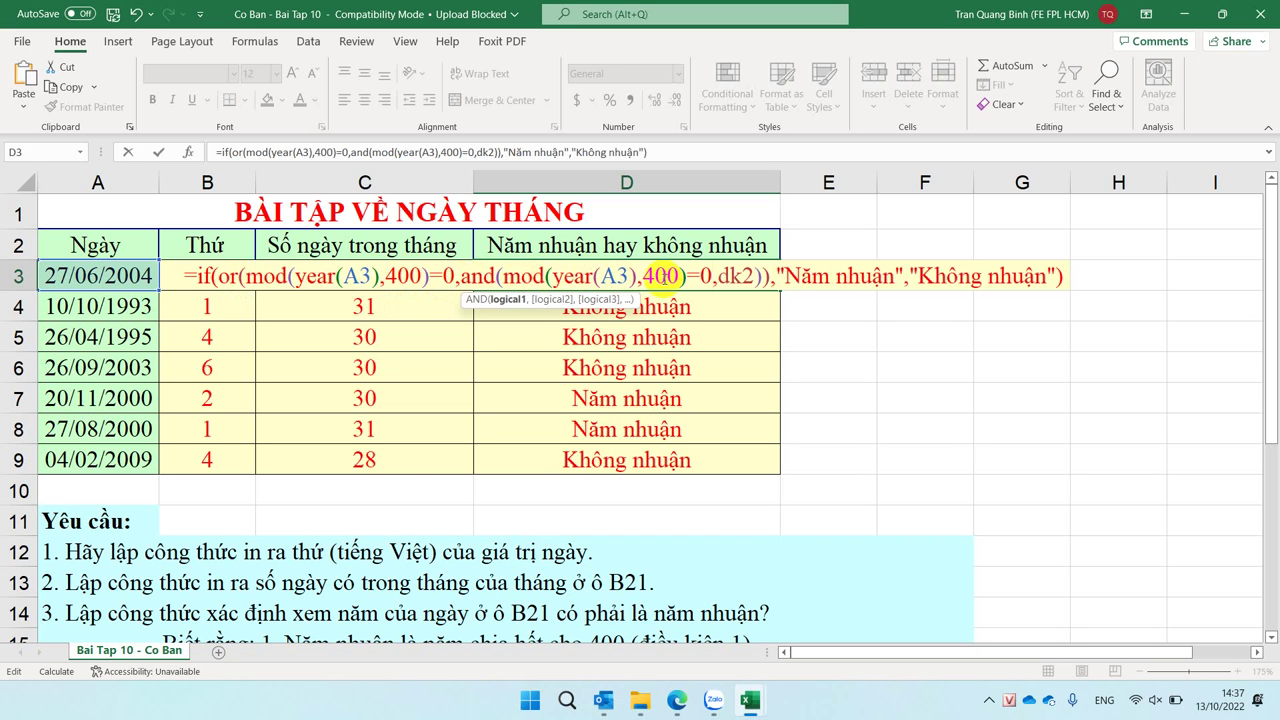
{"action": "left_click", "coordinate": [668, 276]}
{"action": "left_click", "coordinate": [681, 277]}
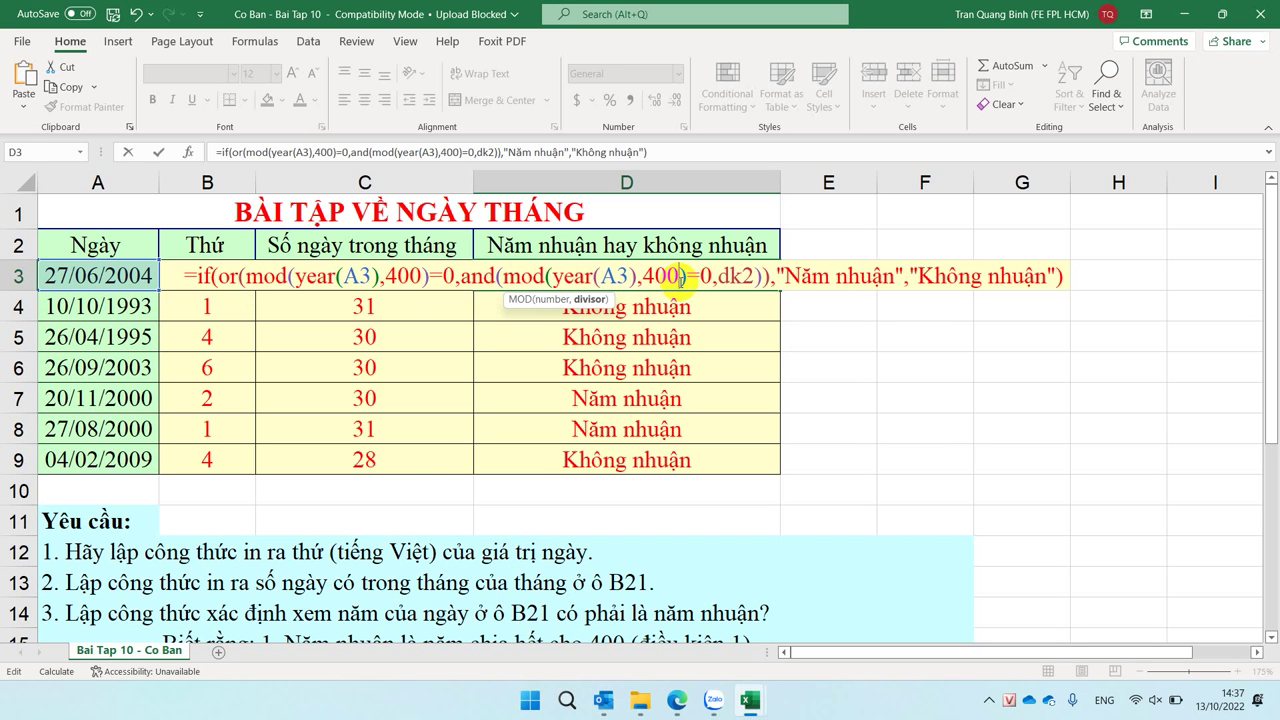
{"action": "key", "text": "BackSpace"}
{"action": "key", "text": "BackSpace"}
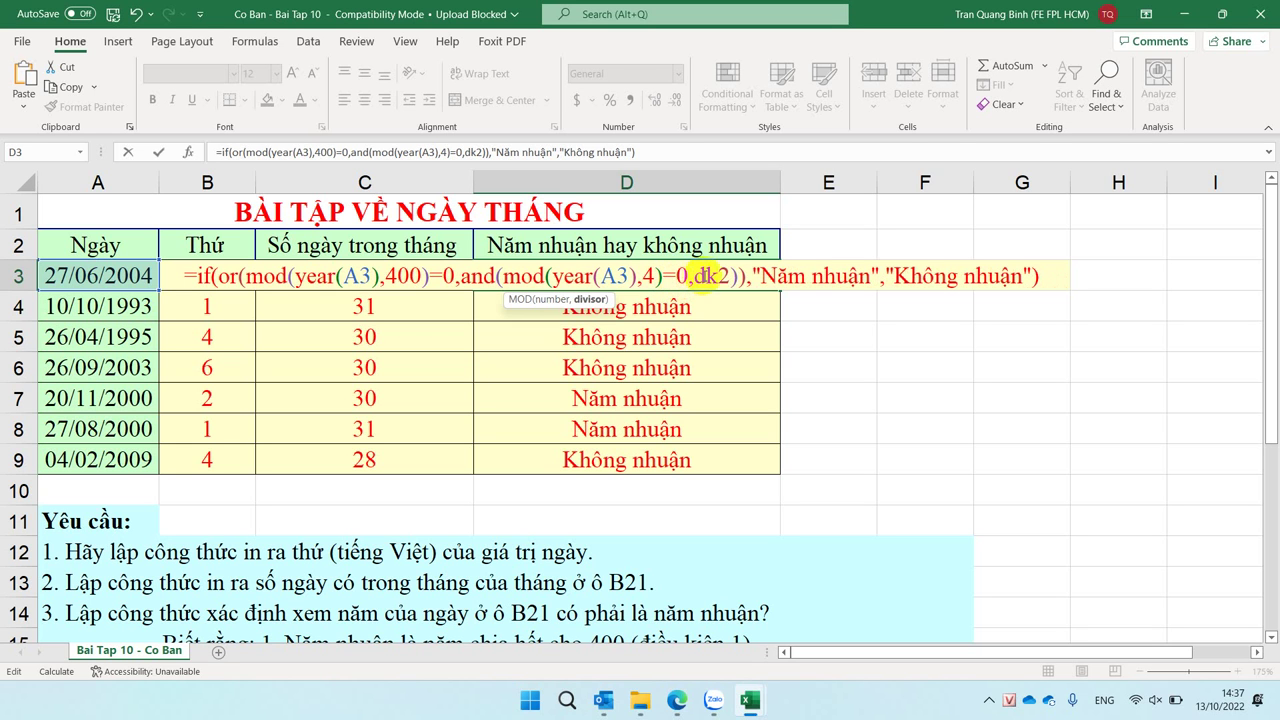
Replace dk2 with MOD(YEAR(A3),100)<>0 and commit the D3 formula.
{"action": "double_click", "coordinate": [712, 276]}
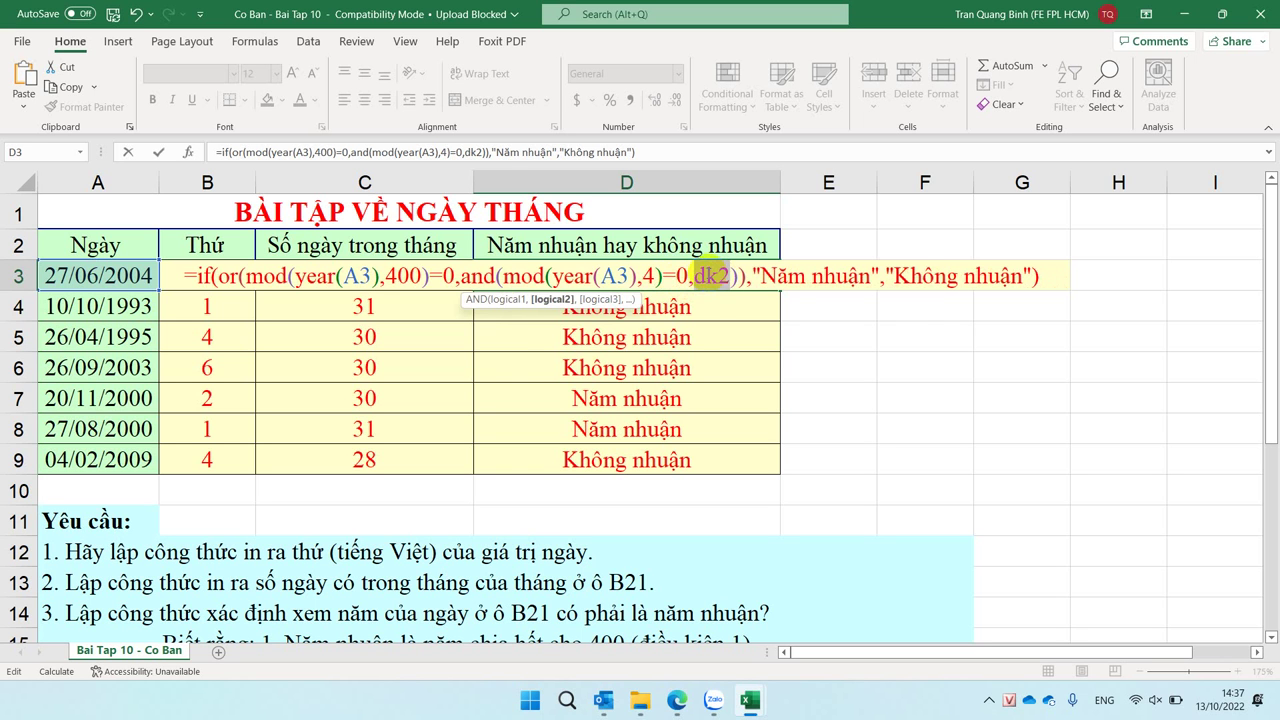
{"action": "key", "text": "ctrl+v"}
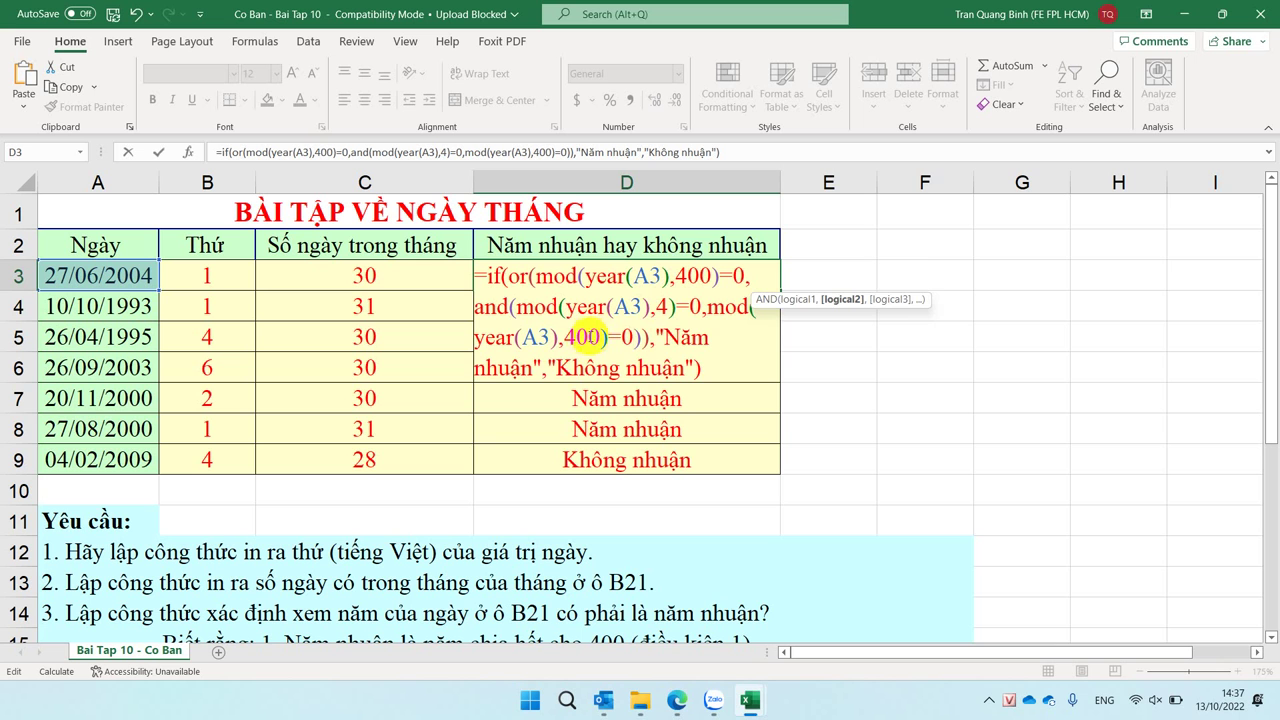
{"action": "left_click", "coordinate": [578, 337]}
{"action": "key", "text": "BackSpace"}
{"action": "type", "text": "1"}
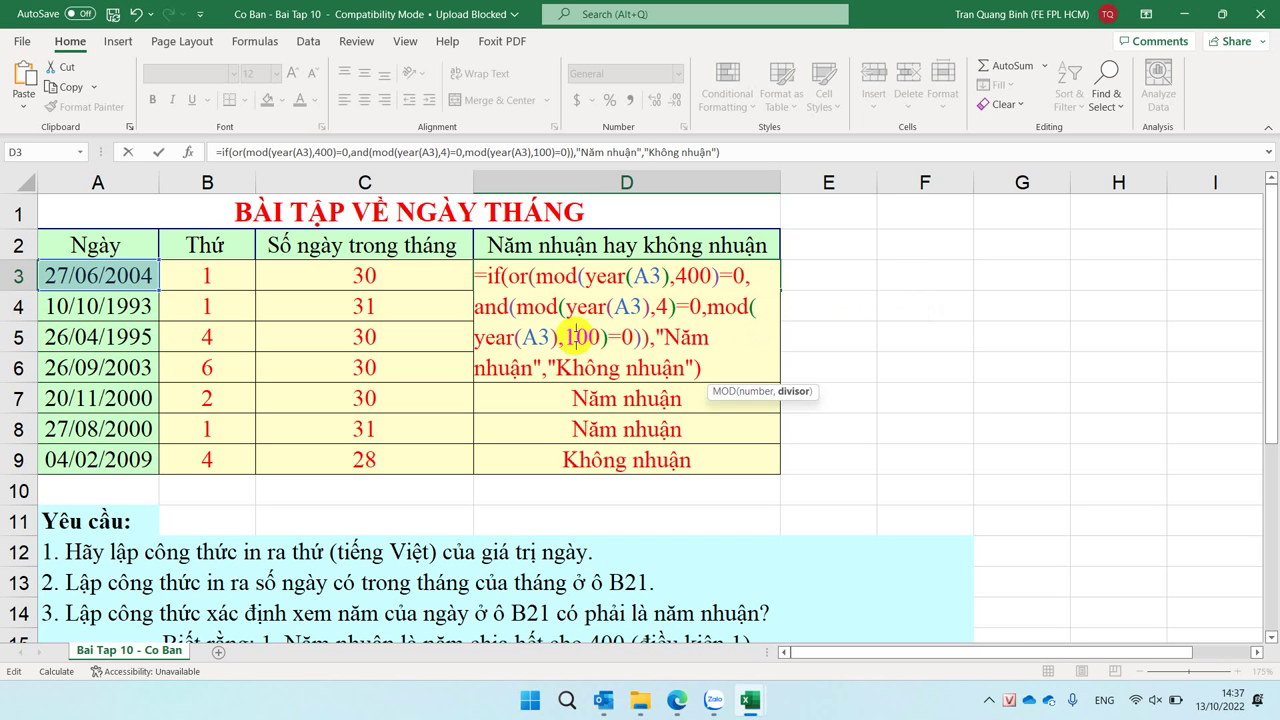
{"action": "left_click", "coordinate": [619, 337]}
{"action": "key", "text": "BackSpace"}
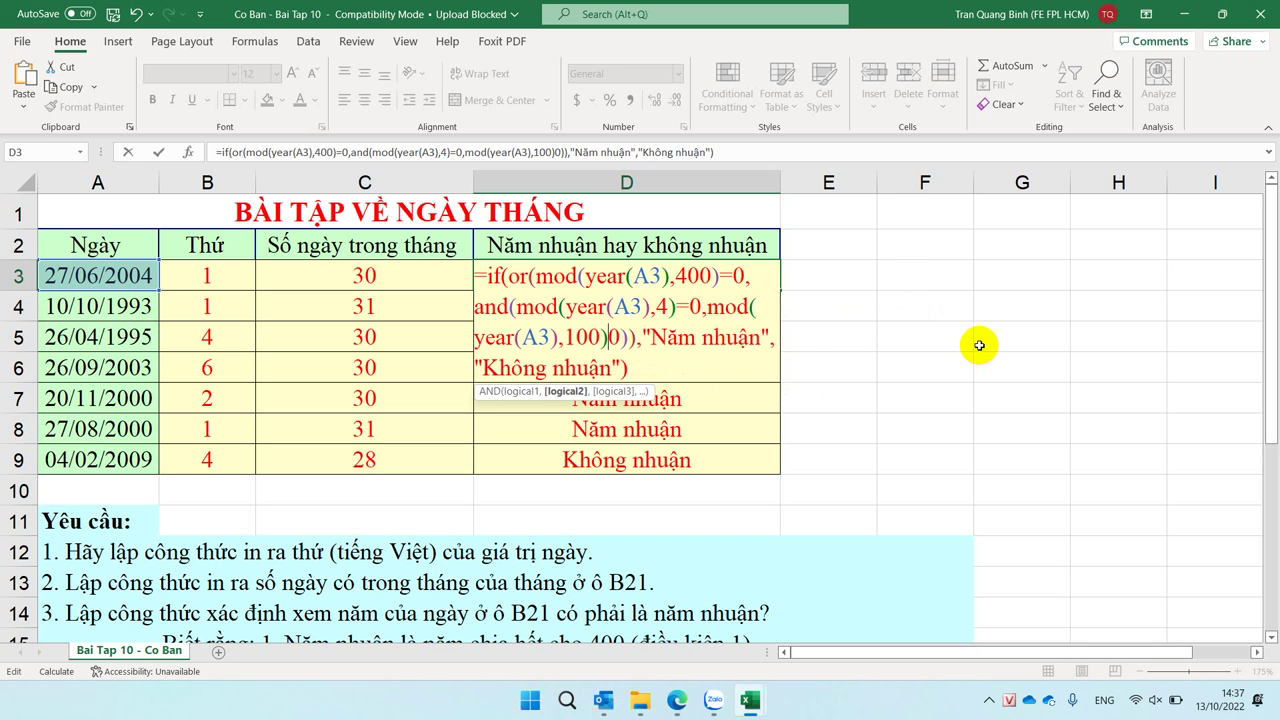
{"action": "type", "text": "<>"}
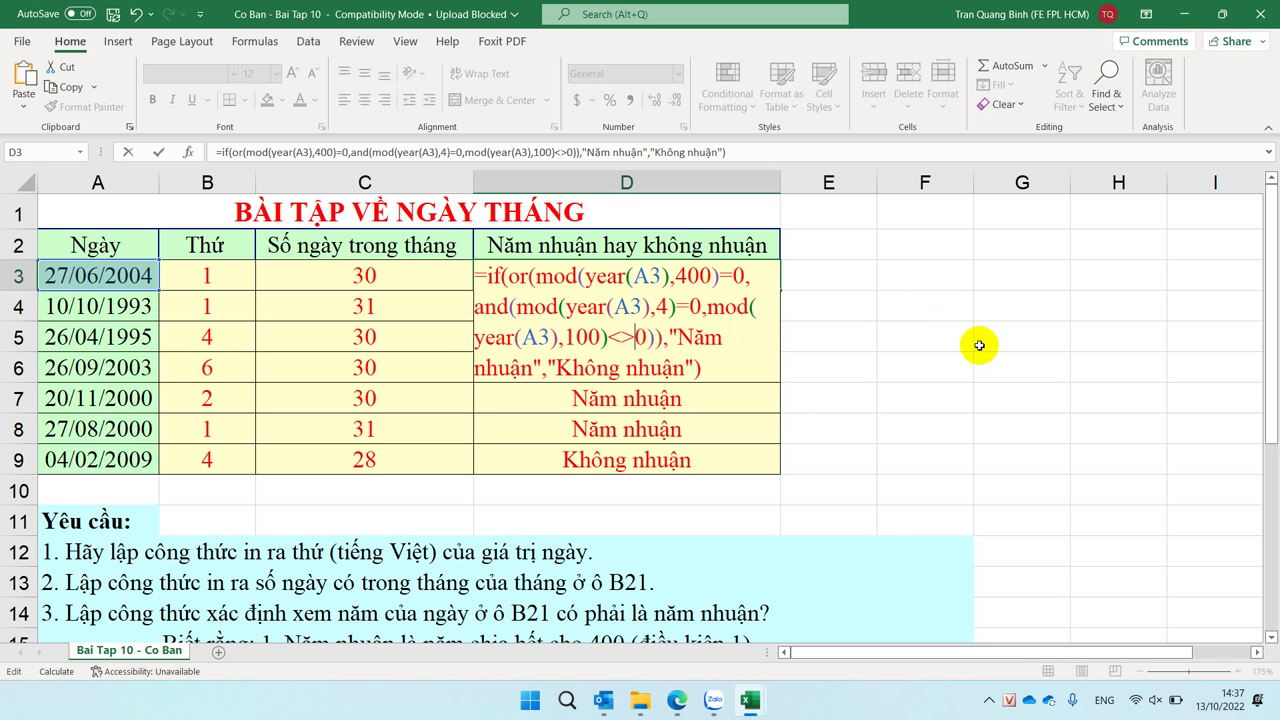
{"action": "key", "text": "Return"}
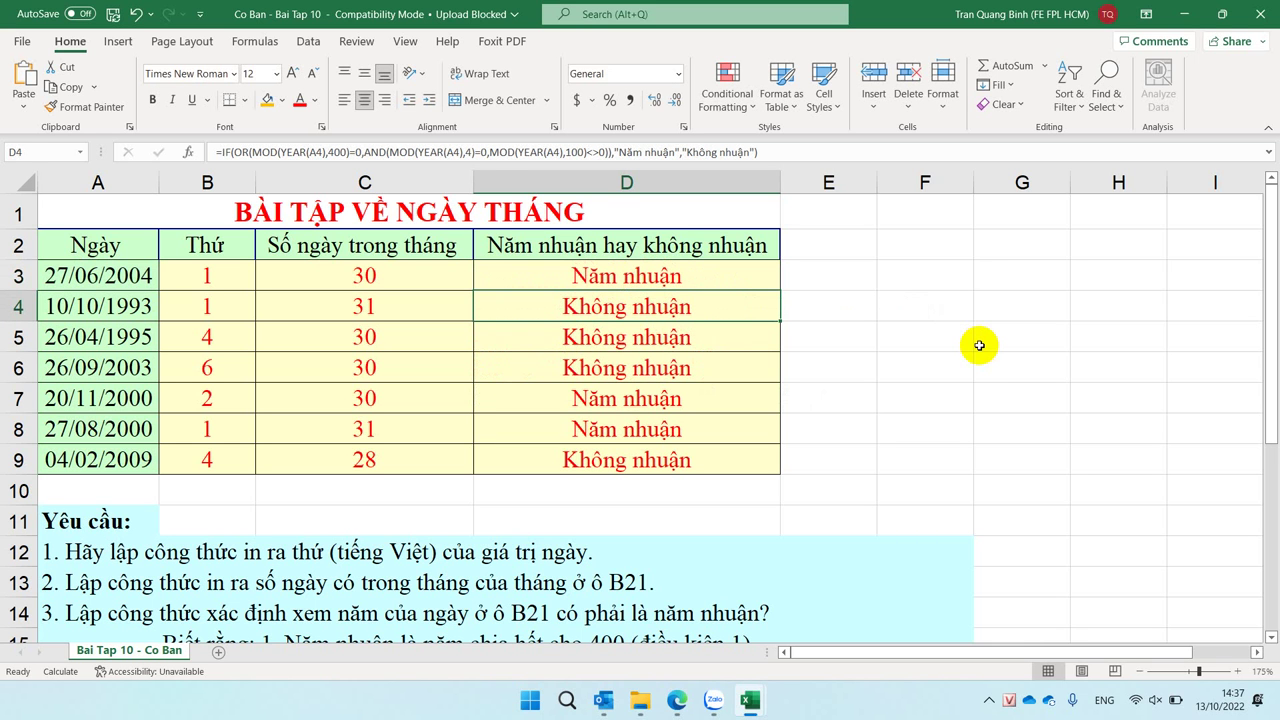
Display D3's full IF/OR/AND leap-year formula in the cell, cancelling a stray edit, then start a screen capture.
{"action": "left_click", "coordinate": [708, 276]}
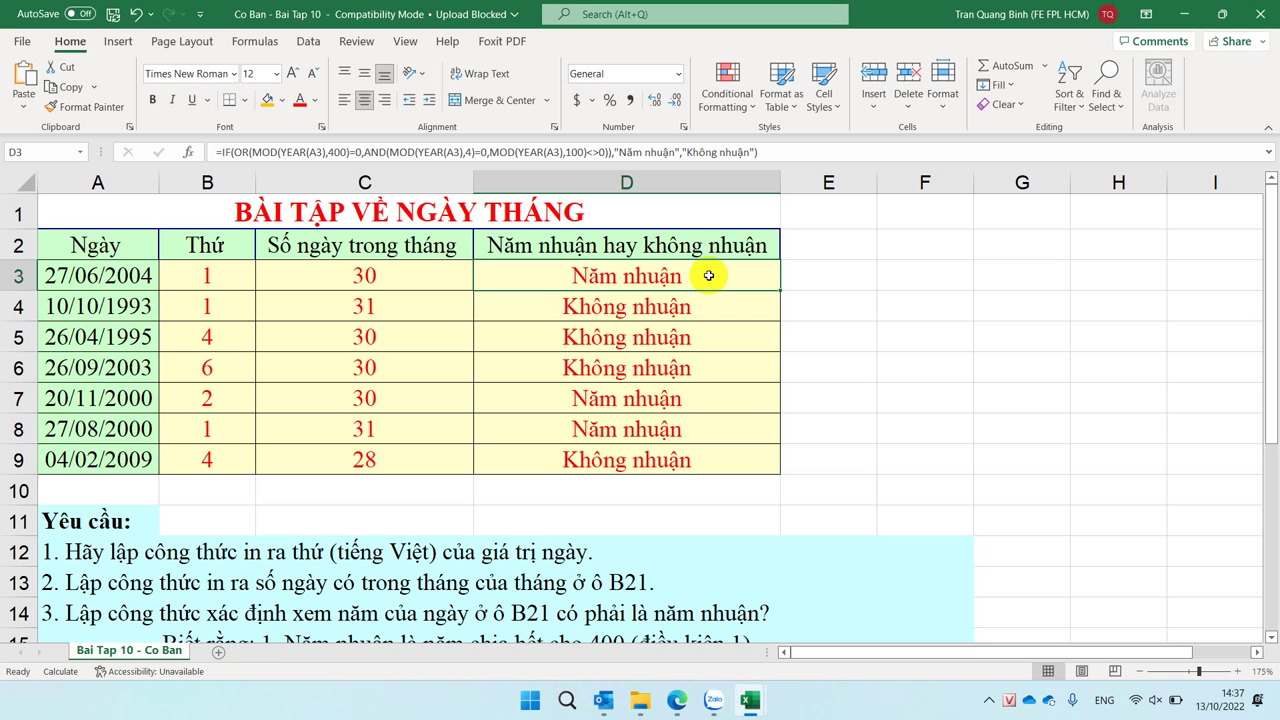
{"action": "left_click", "coordinate": [763, 152]}
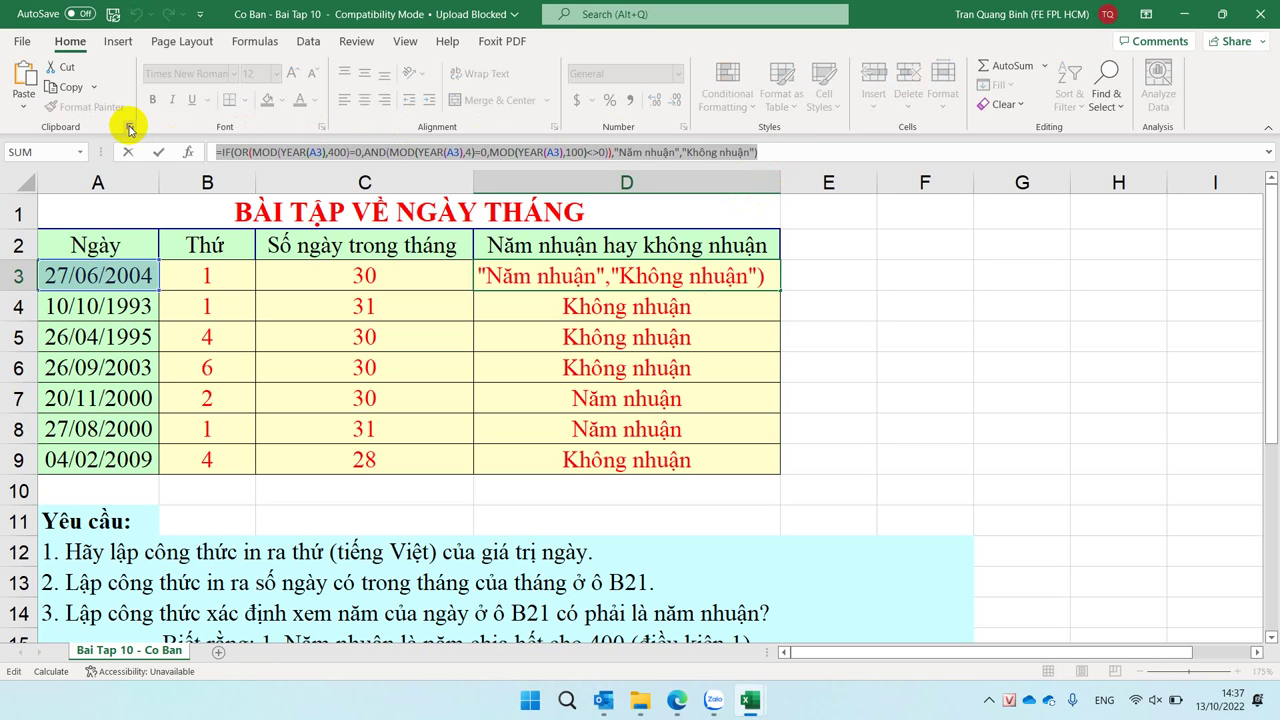
{"action": "double_click", "coordinate": [708, 275]}
{"action": "left_click", "coordinate": [705, 367]}
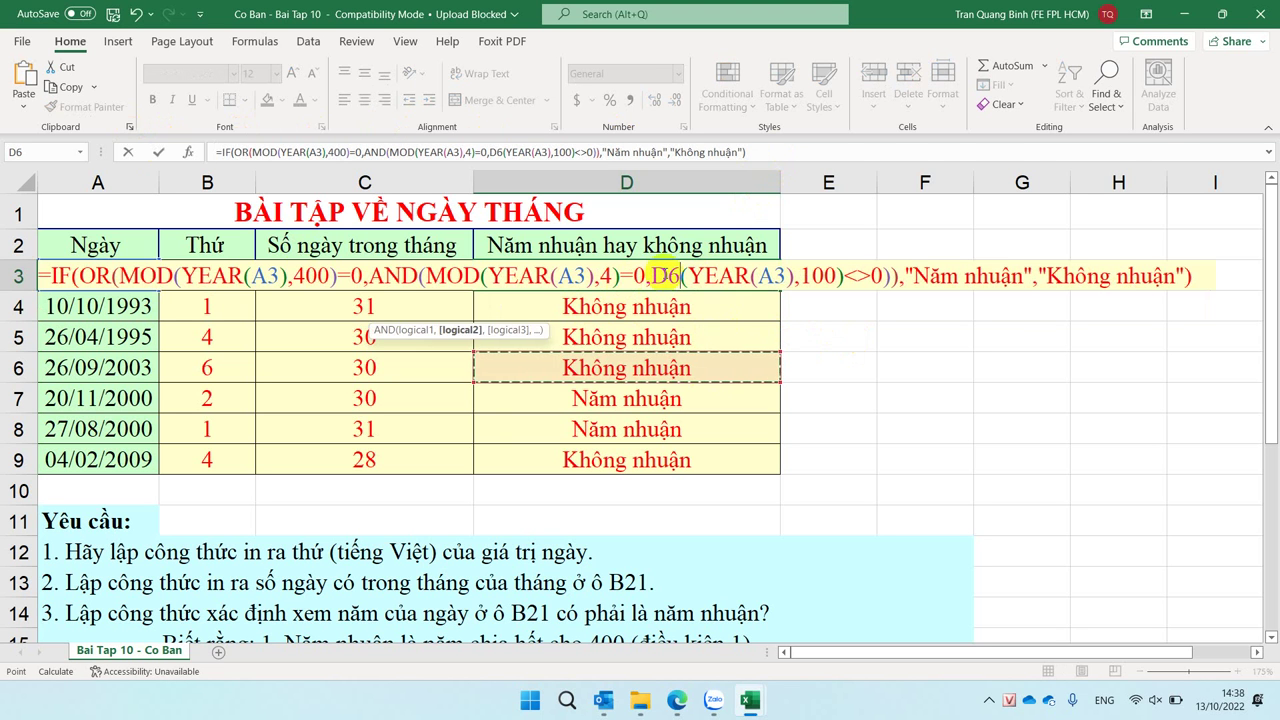
{"action": "key", "text": "Escape"}
{"action": "double_click", "coordinate": [651, 283]}
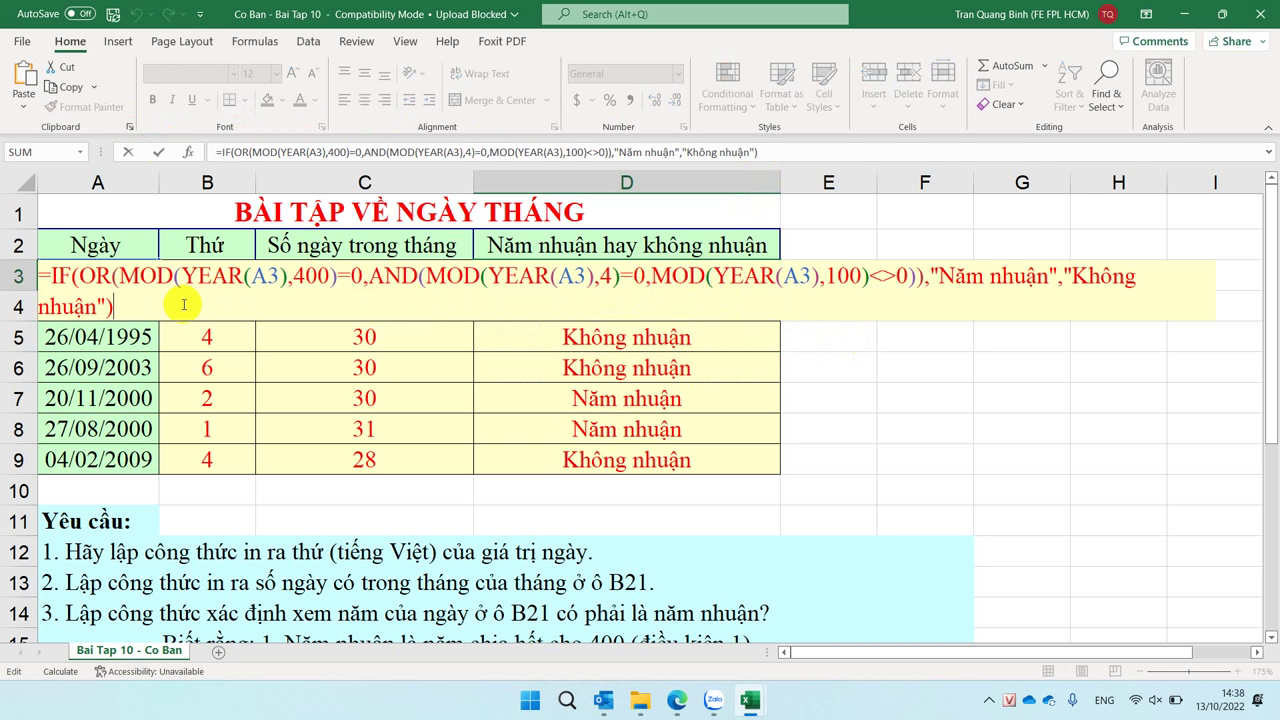
{"action": "key", "text": "ctrl+alt+s"}
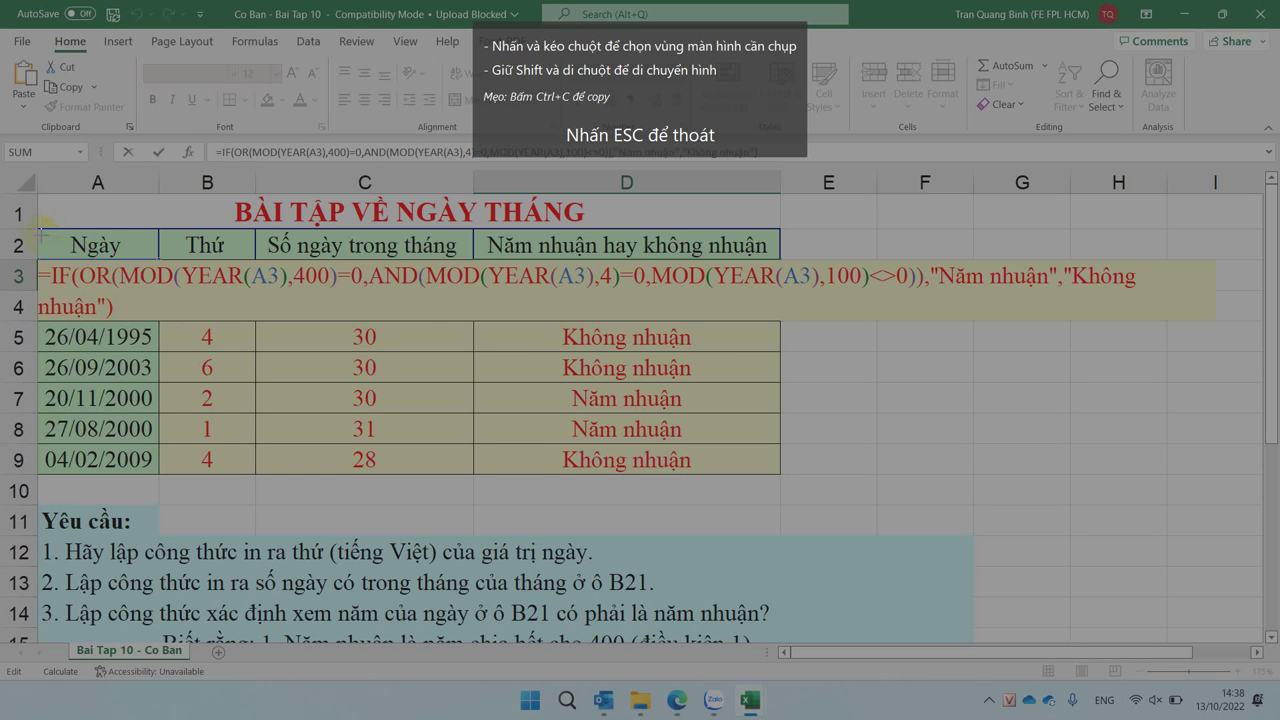
Capture the full D3 formula and send the screenshot to the Zalo class group chat.
{"action": "mouse_move", "coordinate": [38, 258]}
{"action": "left_mouse_down"}
{"action": "mouse_move", "coordinate": [1010, 328]}
{"action": "mouse_move", "coordinate": [1146, 319]}
{"action": "left_mouse_up"}
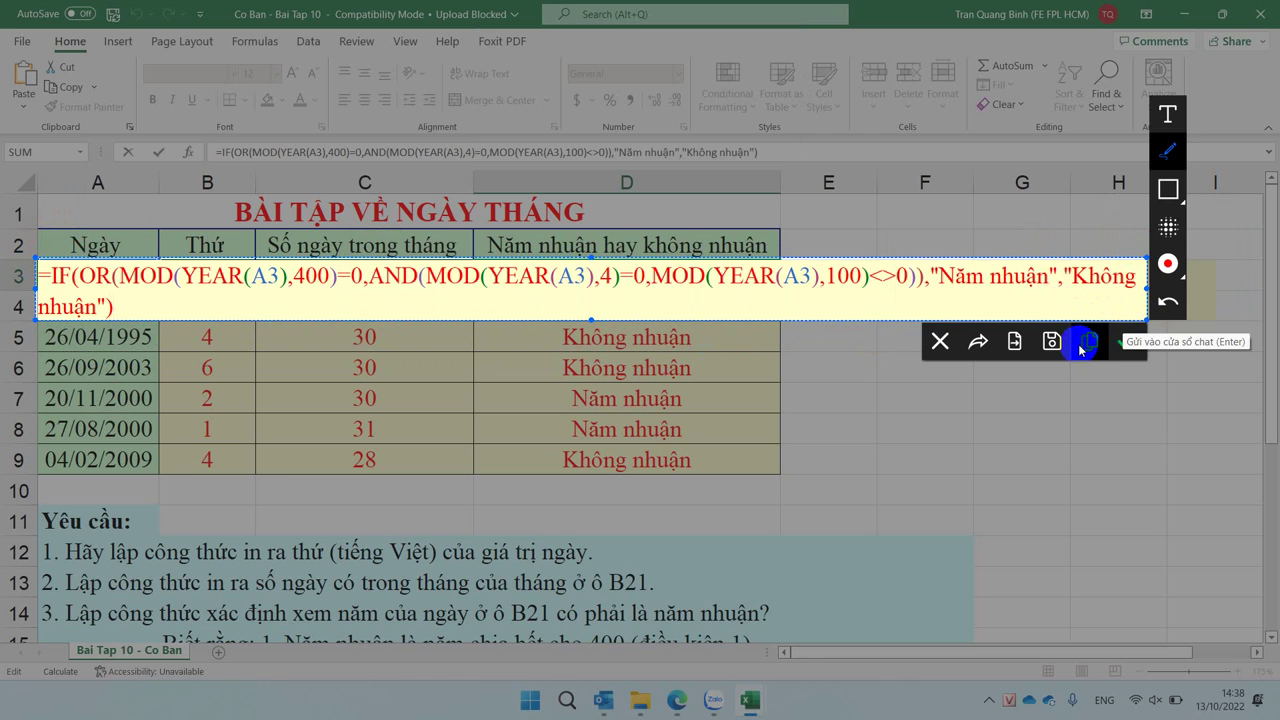
{"action": "left_click", "coordinate": [1086, 339]}
{"action": "left_click", "coordinate": [713, 700]}
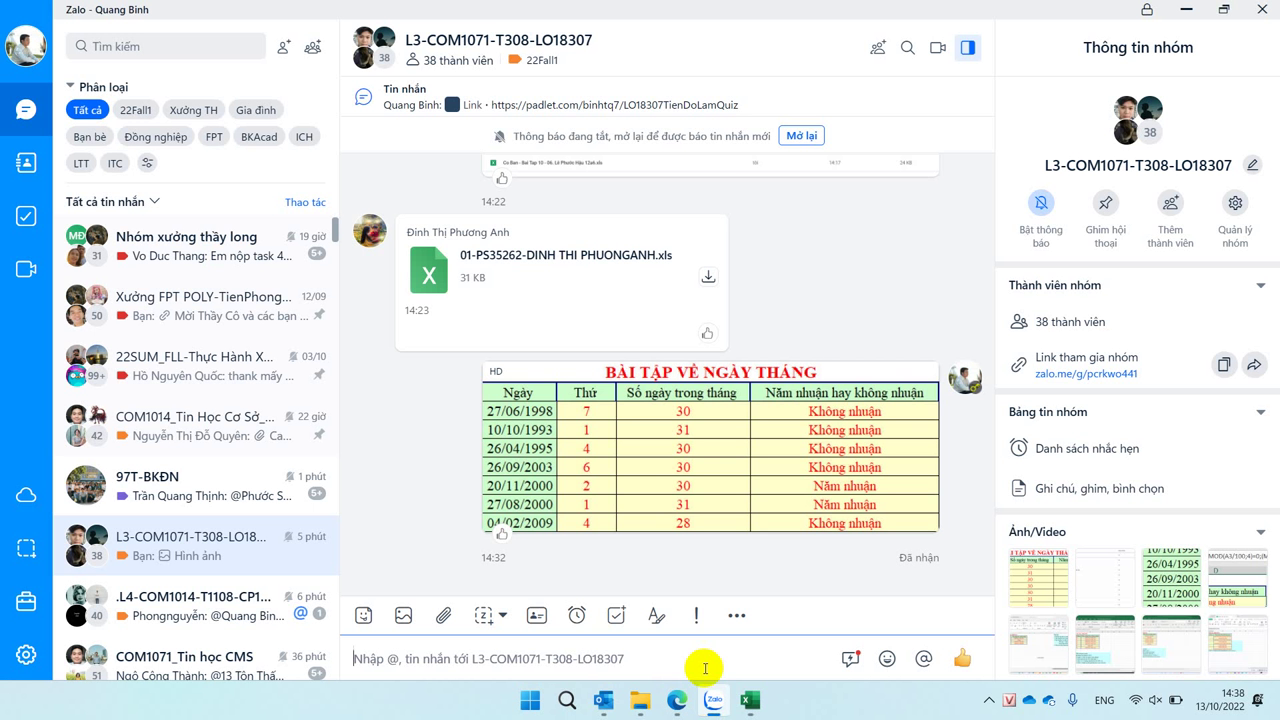
{"action": "key", "text": "ctrl+v"}
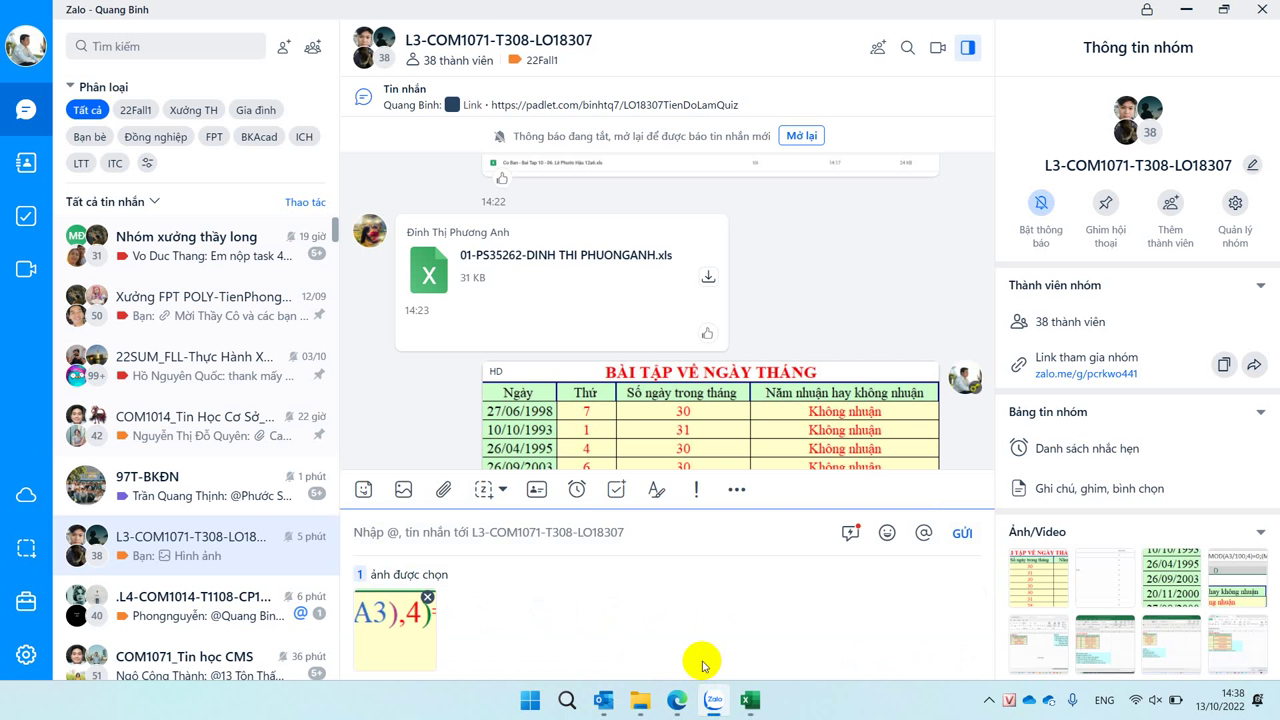
{"action": "key", "text": "Return"}
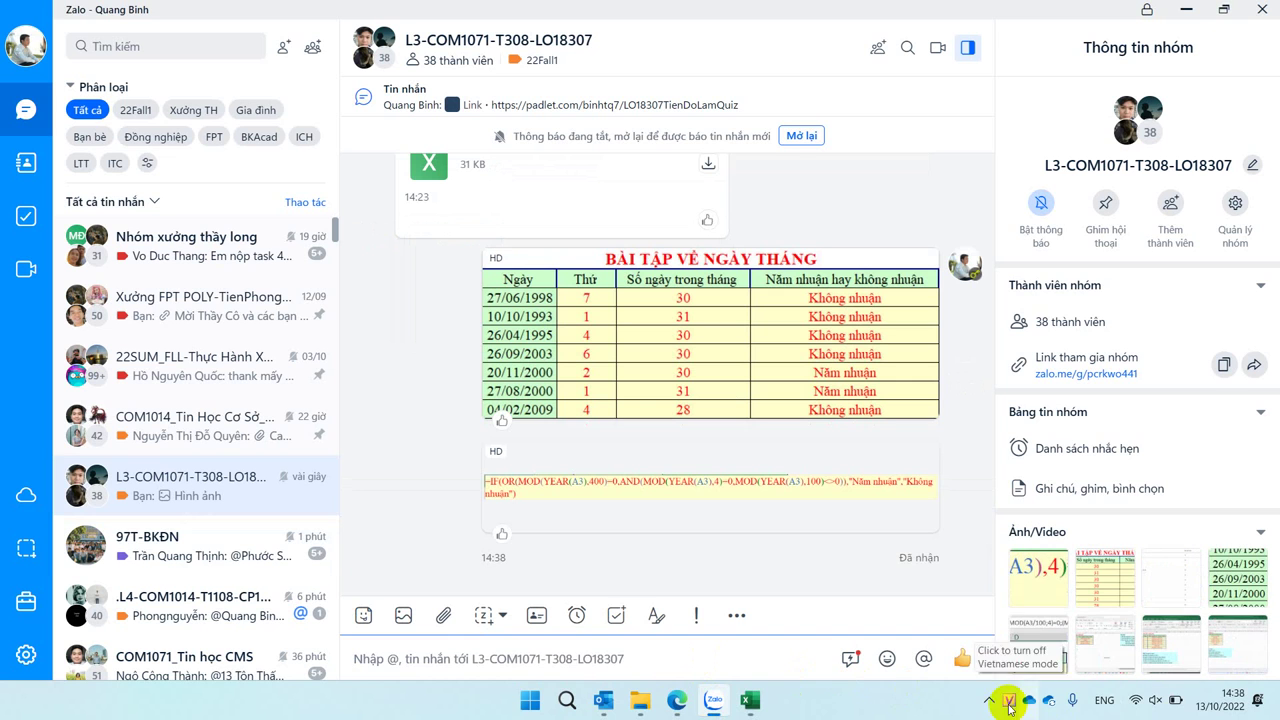